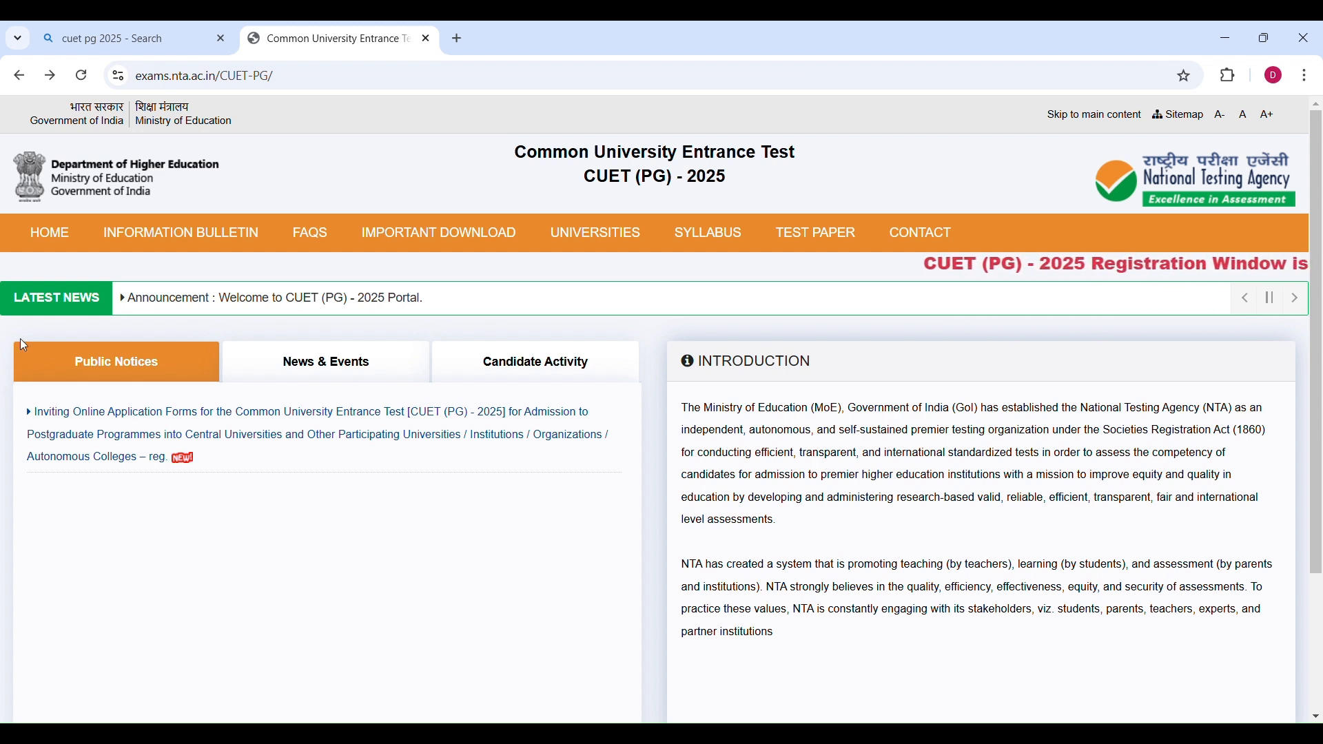
Open the CUET (PG) 2025 application portal and start a new candidate registration.
left_click(168, 306)
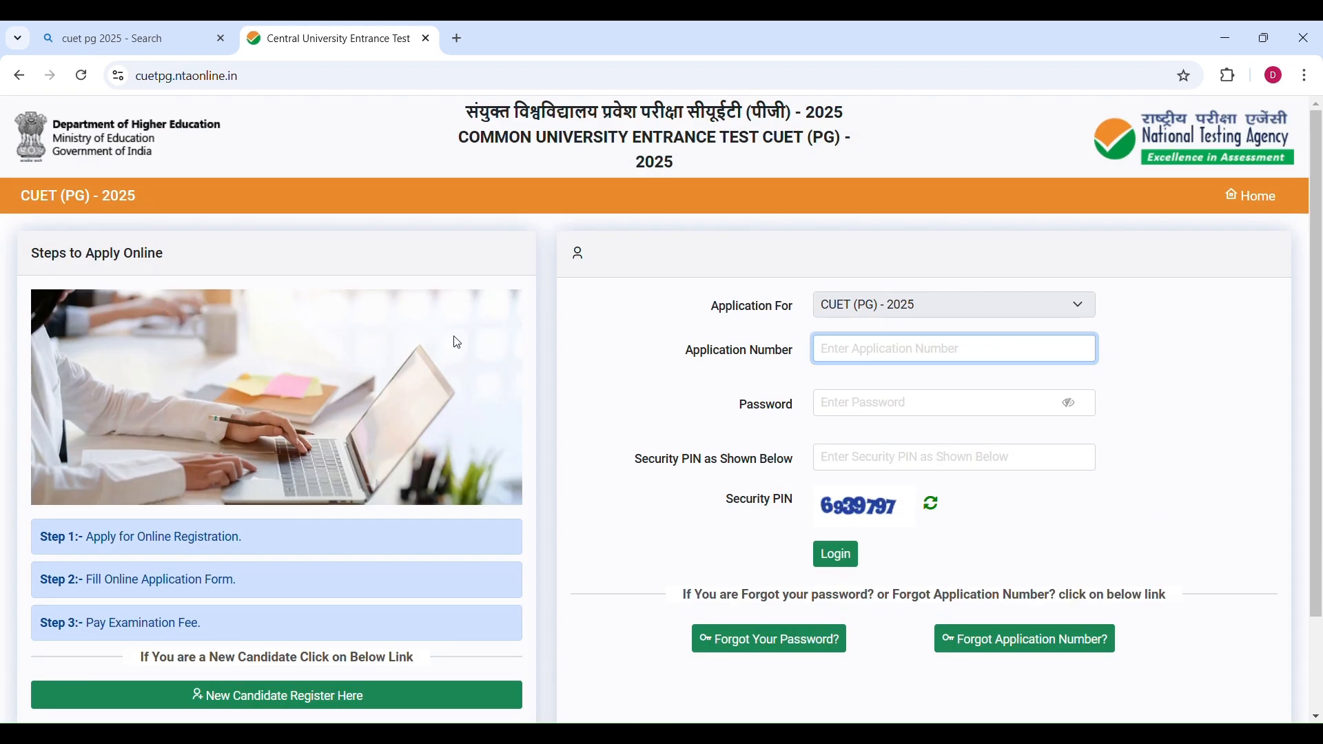
scroll(605, 494, "down", 2)
scroll(841, 448, "up", 2)
scroll(532, 532, "down", 2)
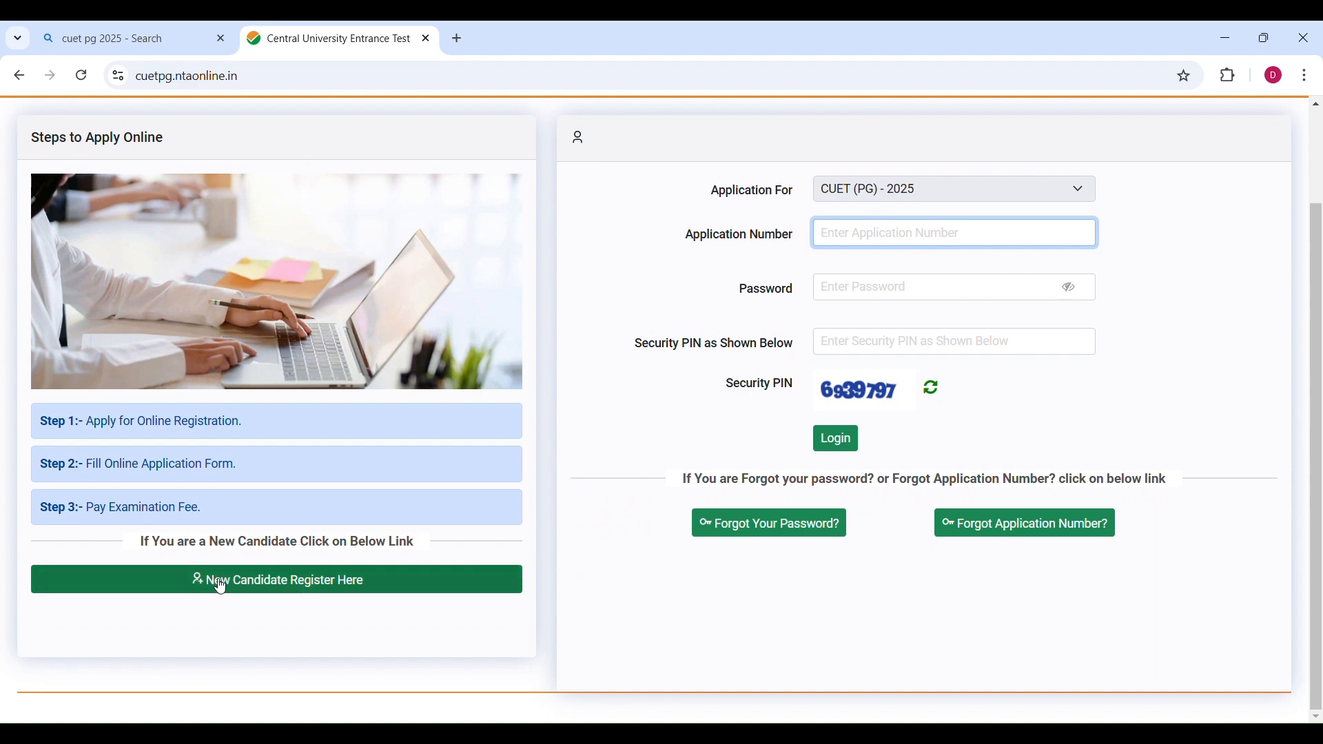
left_click(296, 585)
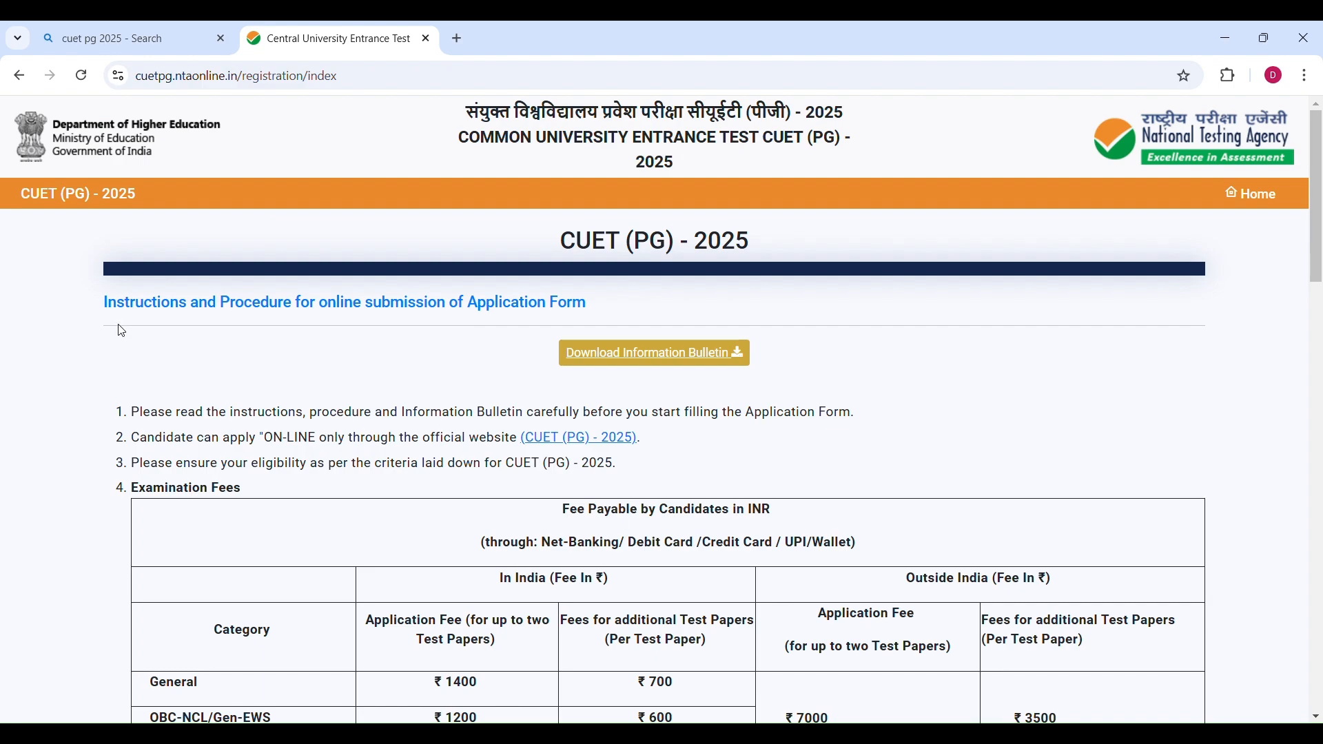
Go through the application instructions, accept the Information Bulletin declaration, and proceed to the application form.
scroll(384, 506, "down", 5)
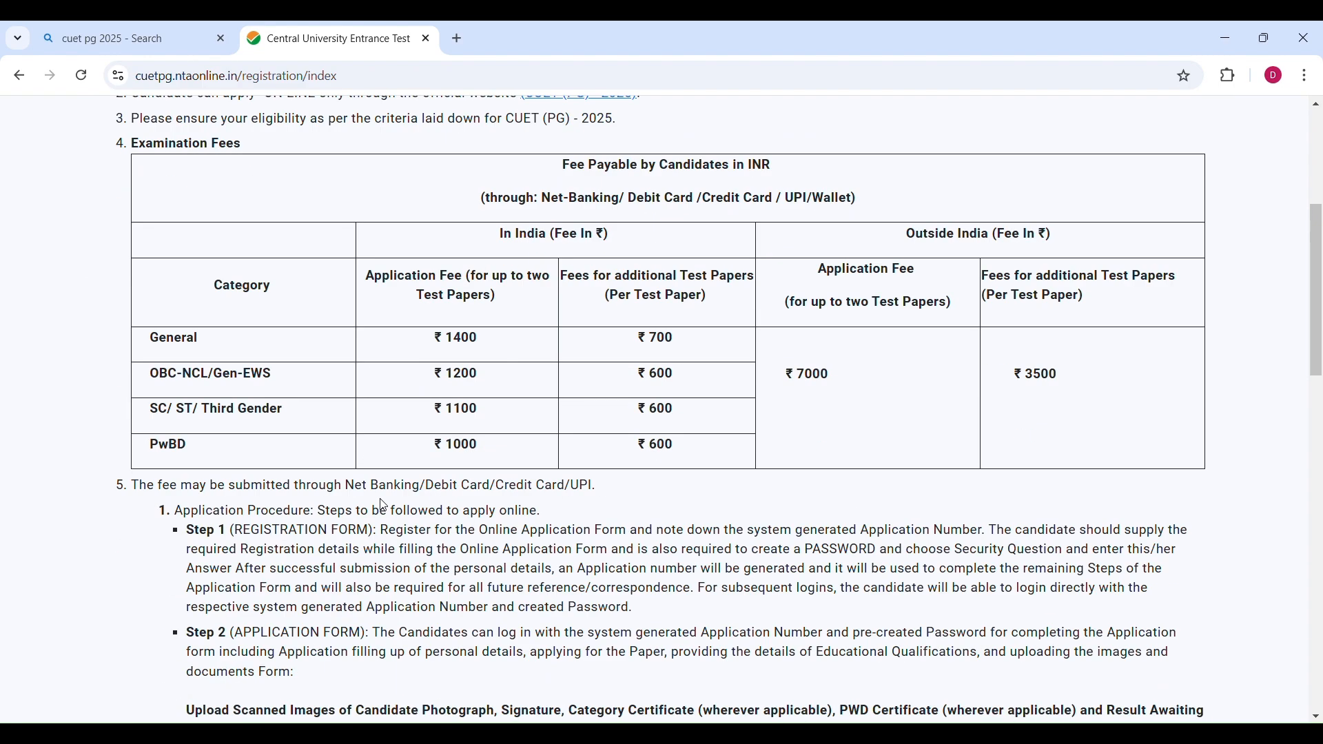
scroll(384, 506, "down", 9)
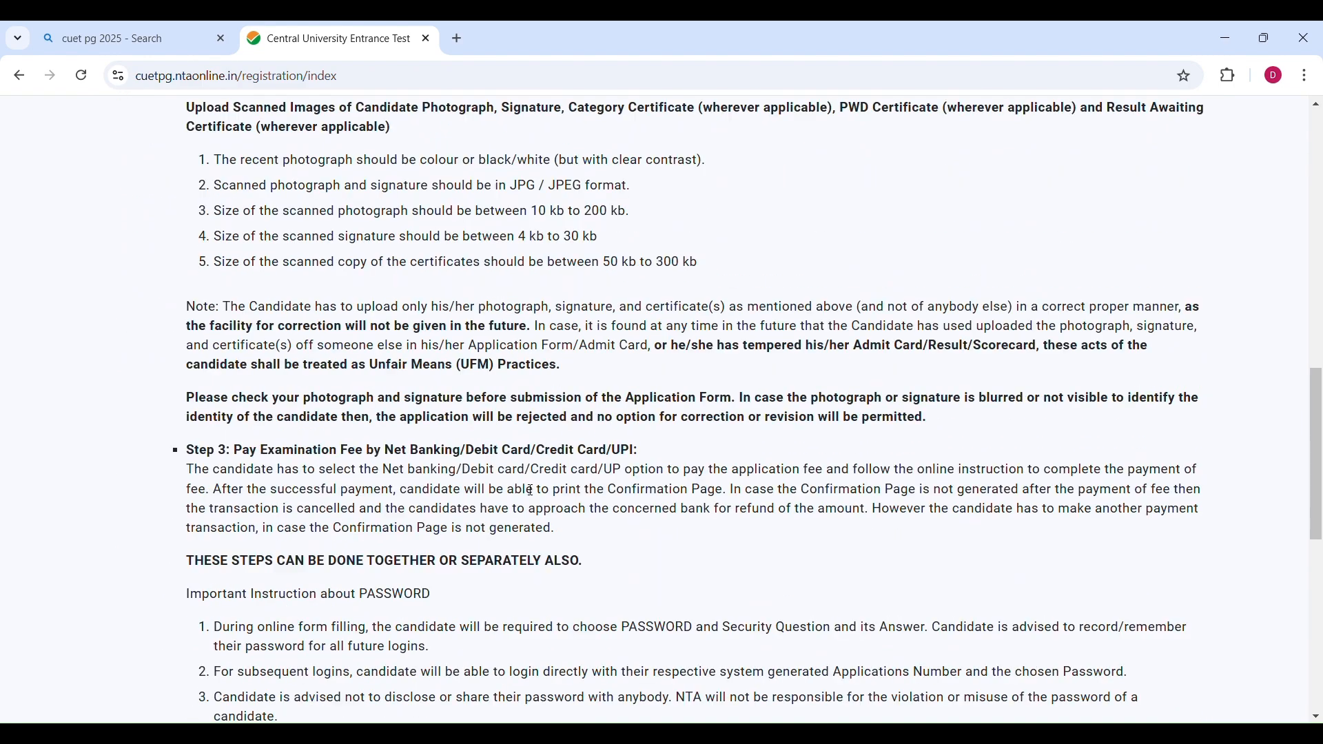
scroll(530, 491, "down", 9)
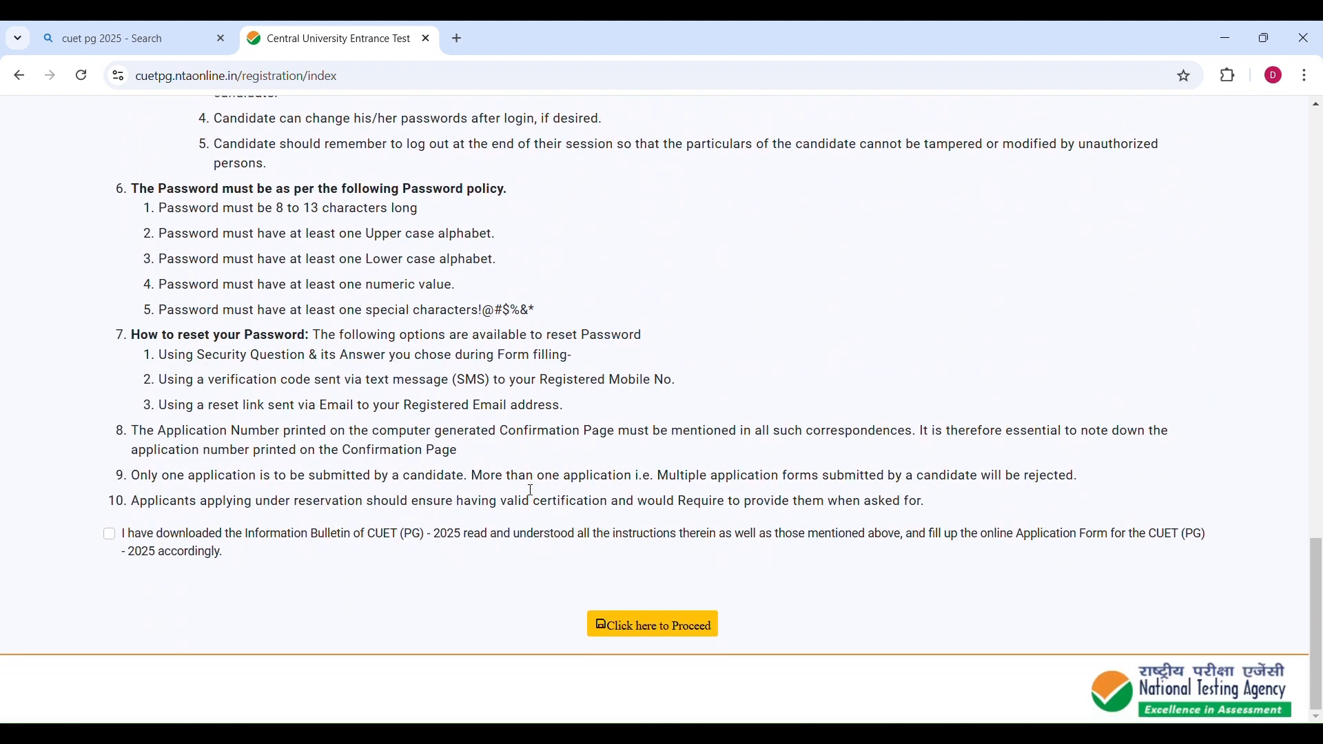
left_click(109, 536)
left_click(626, 628)
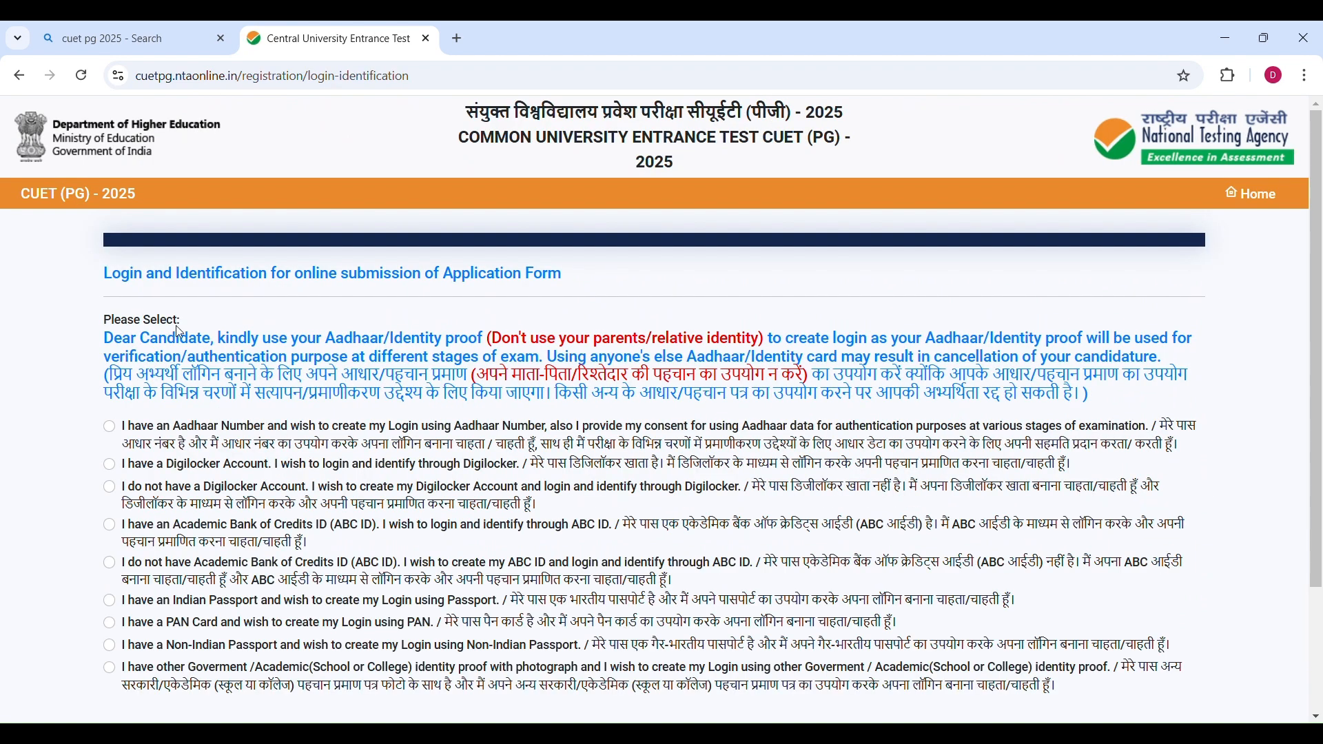
Choose to create the login using an Aadhaar Number.
left_click_drag(103, 274, 565, 276)
left_click(114, 350)
left_click_drag(109, 342, 488, 340)
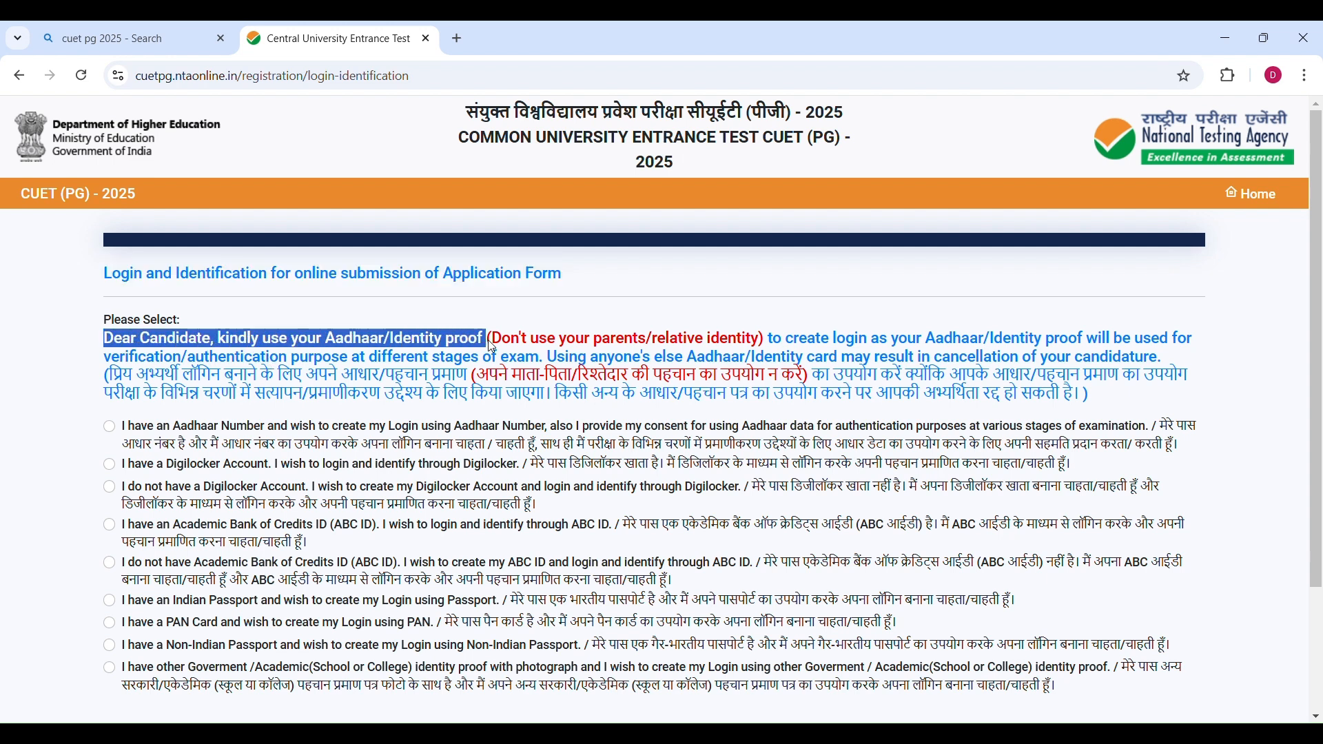
left_click_drag(788, 340, 1106, 345)
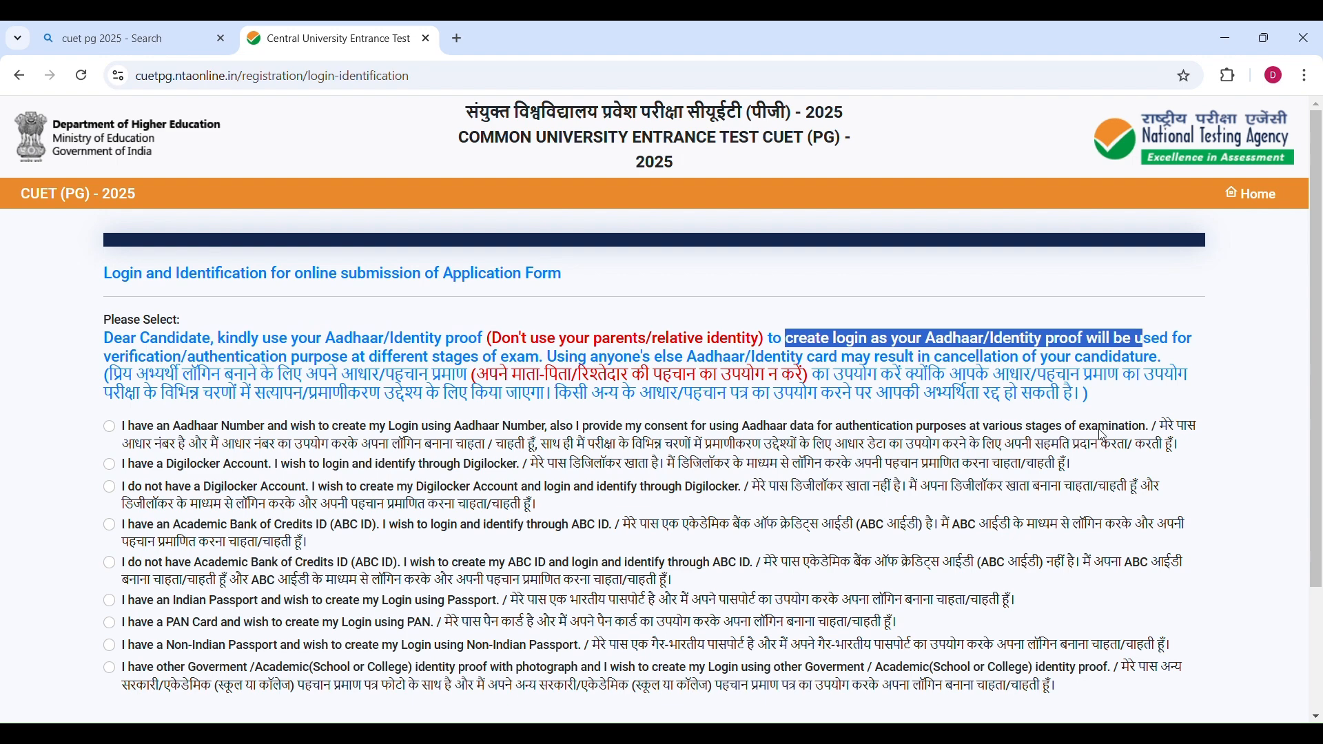
left_click(388, 490)
scroll(193, 386, "down", 1)
left_click(186, 359)
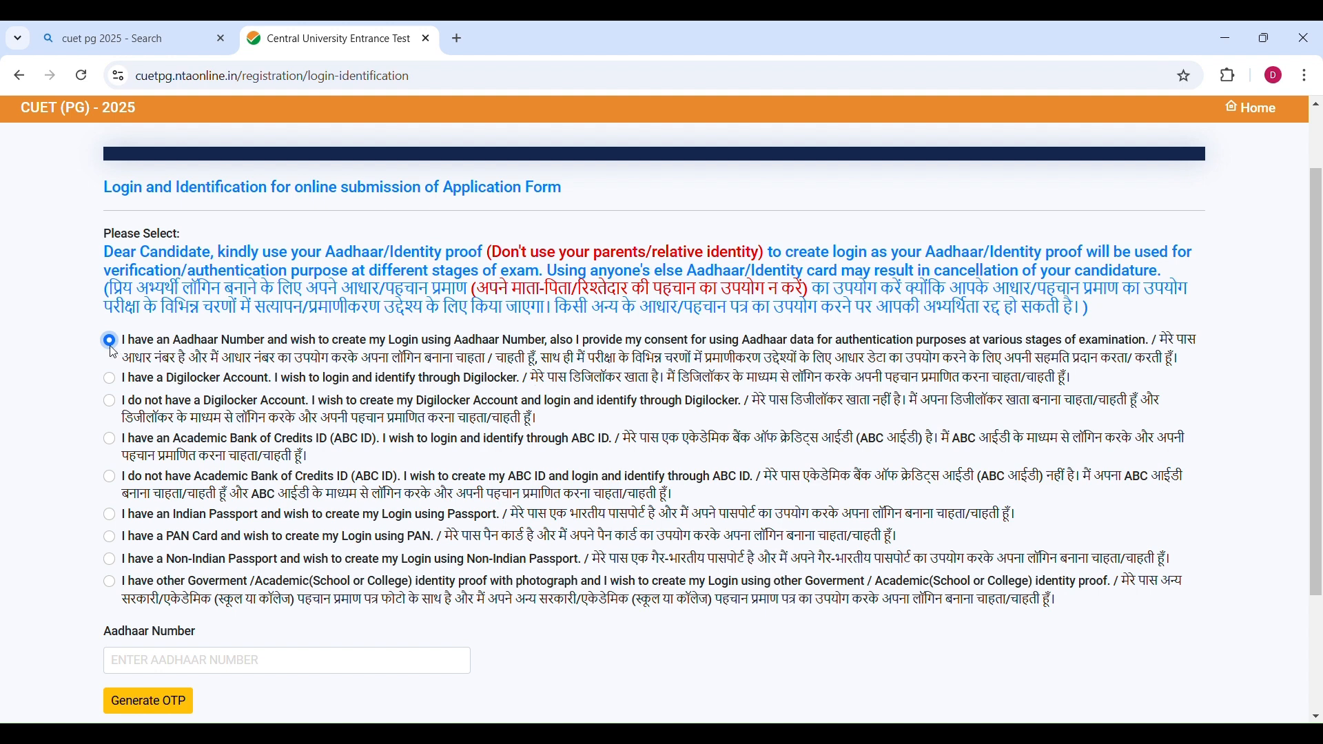
Enter the Aadhaar number, generate the OTP, and validate the received OTP code.
scroll(113, 353, "down", 3)
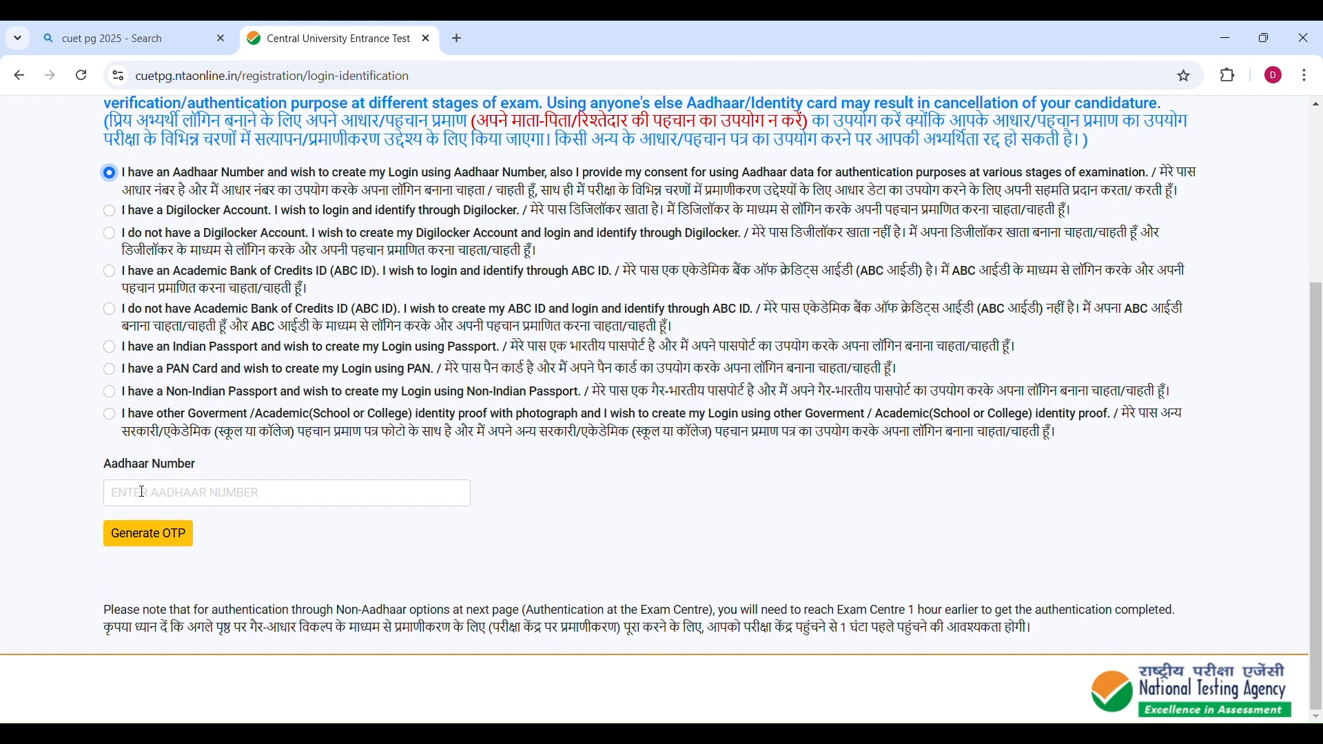
left_click(130, 498)
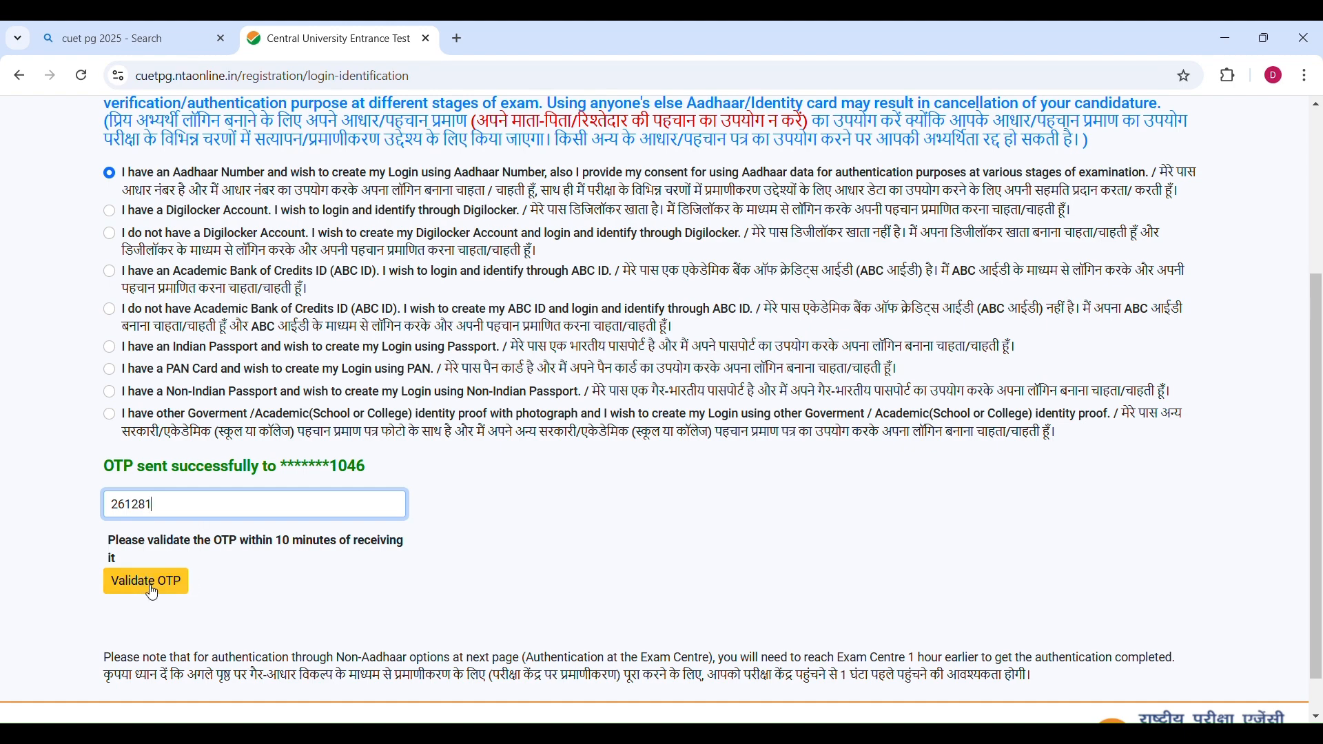
left_click(148, 592)
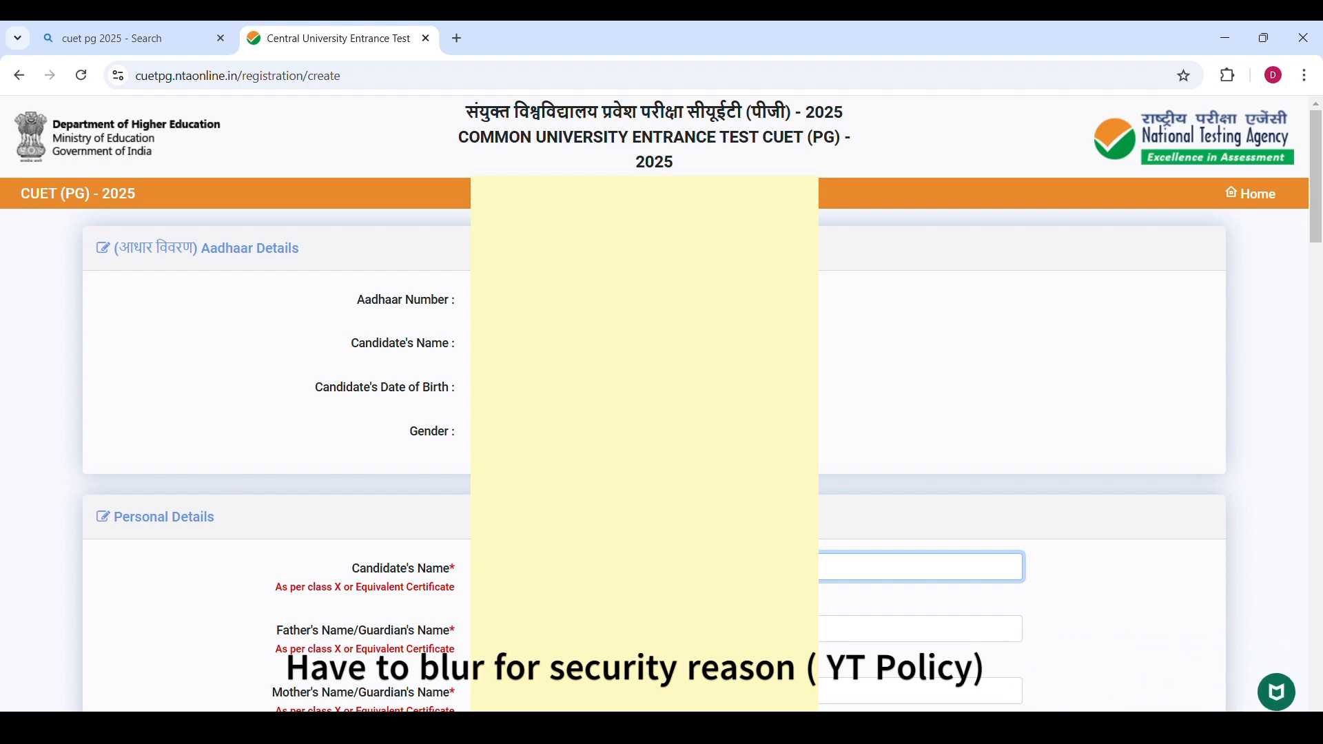
Review the personal details, address and password sections of the registration form.
scroll(362, 457, "down", 5)
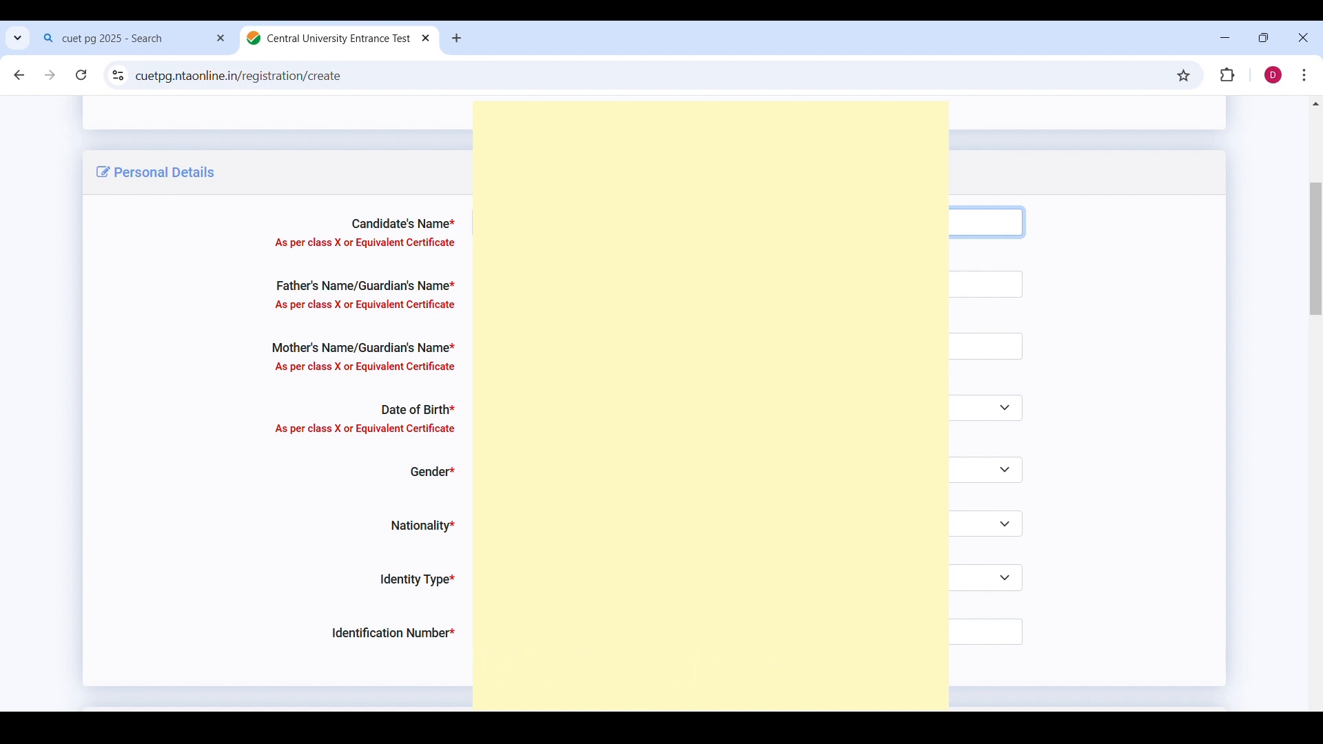
scroll(662, 406, "down", 2)
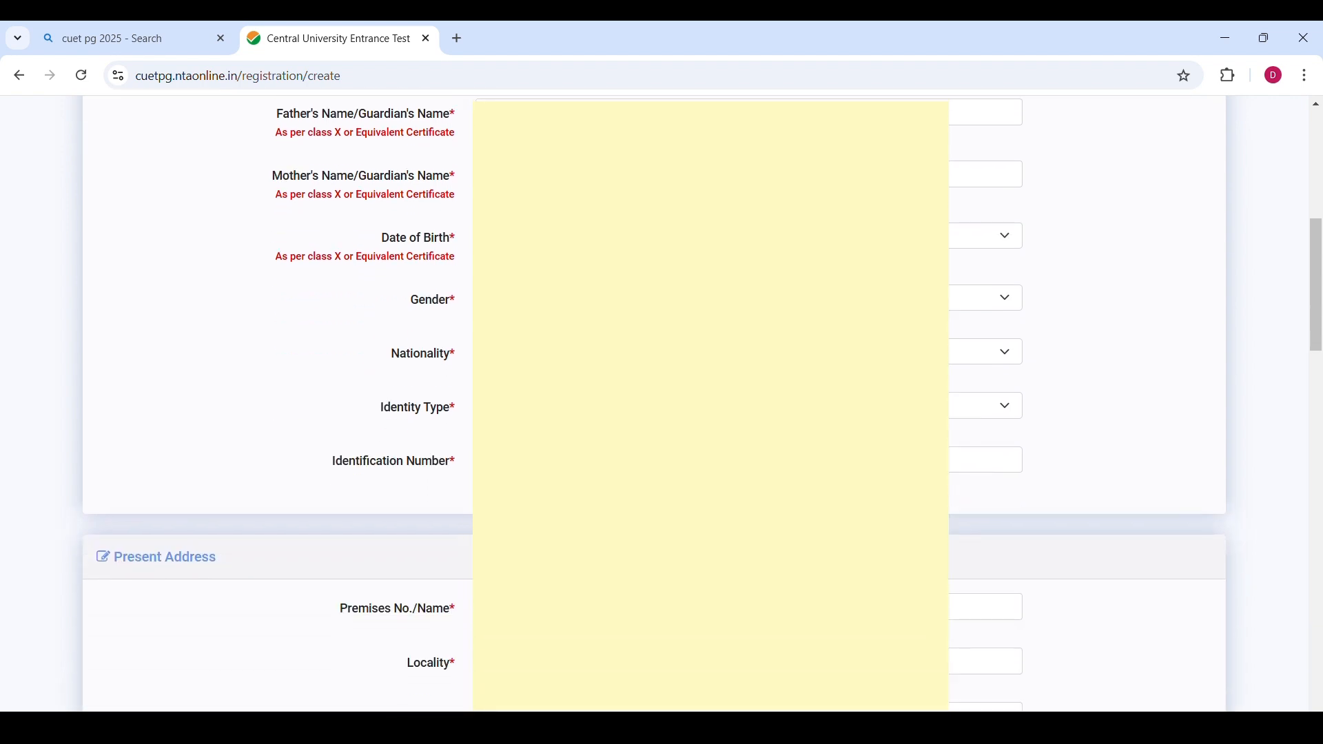
scroll(448, 428, "down", 2)
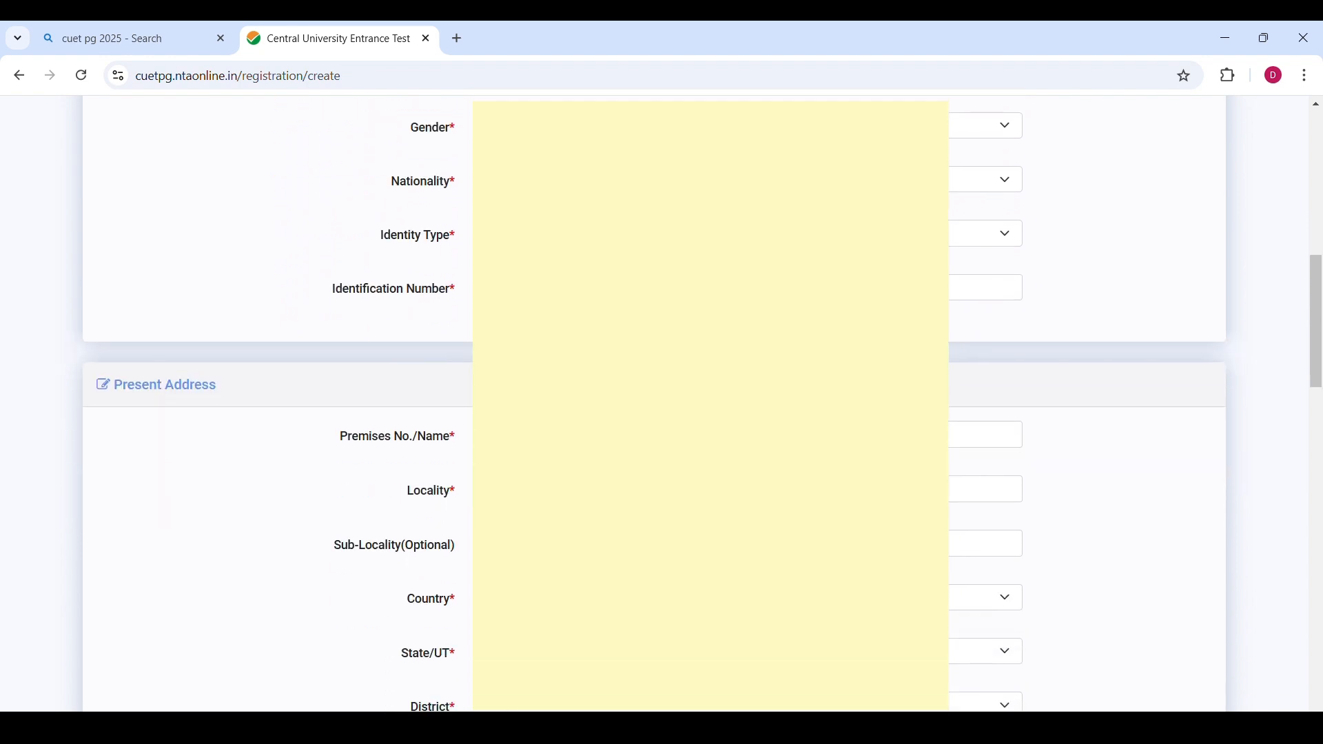
scroll(372, 510, "down", 15)
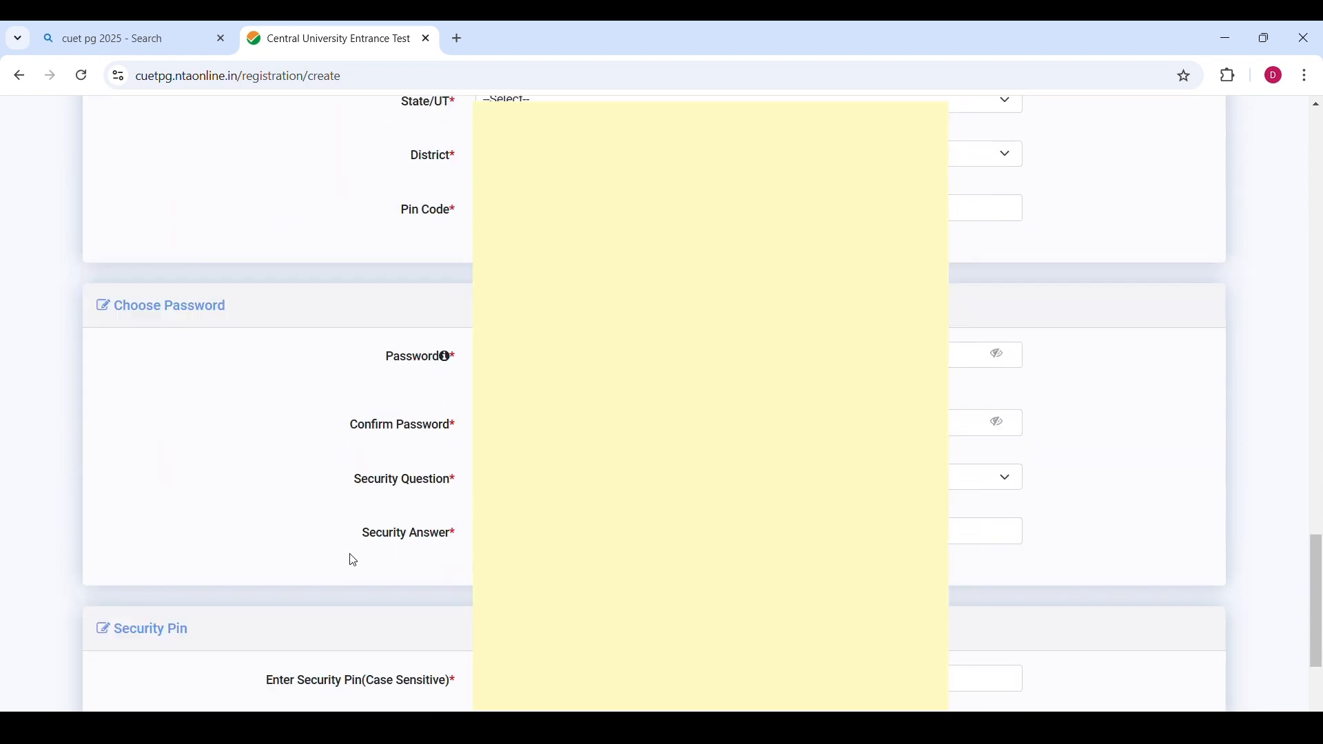
scroll(358, 565, "down", 3)
scroll(367, 572, "up", 3)
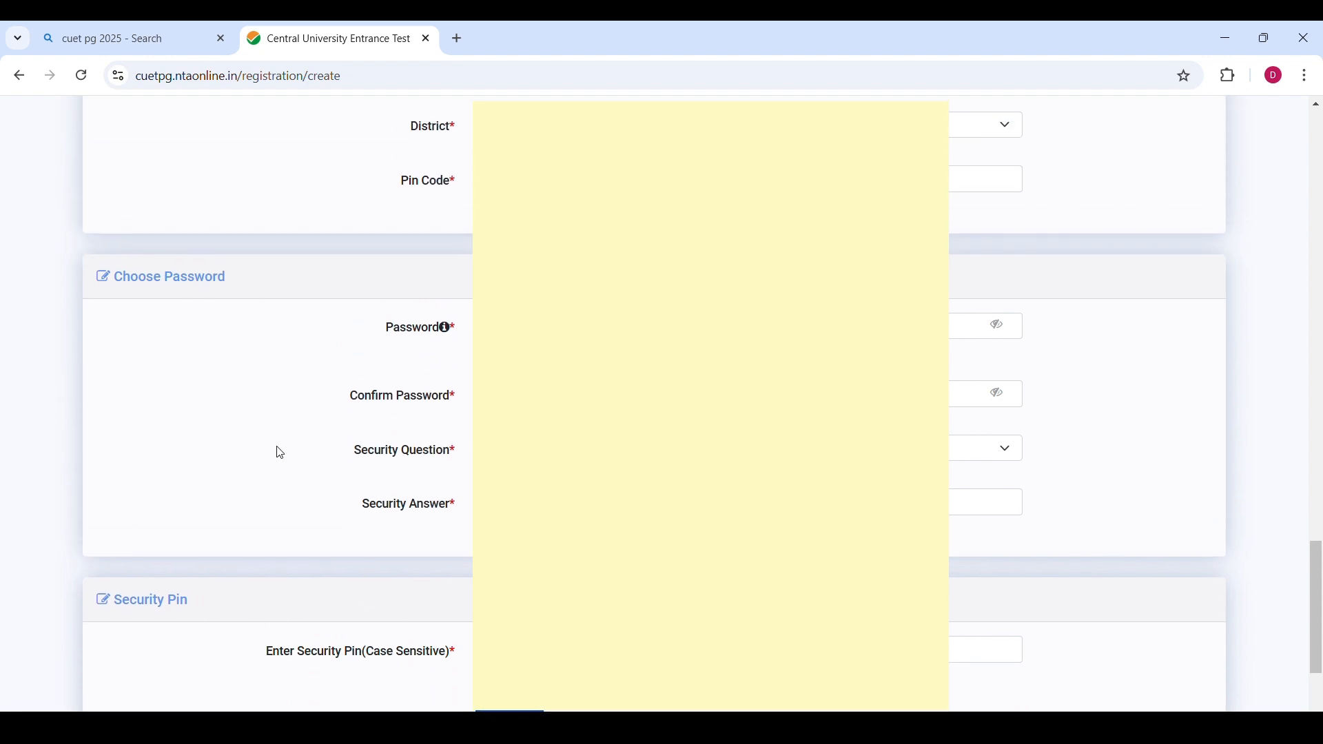
scroll(280, 452, "down", 3)
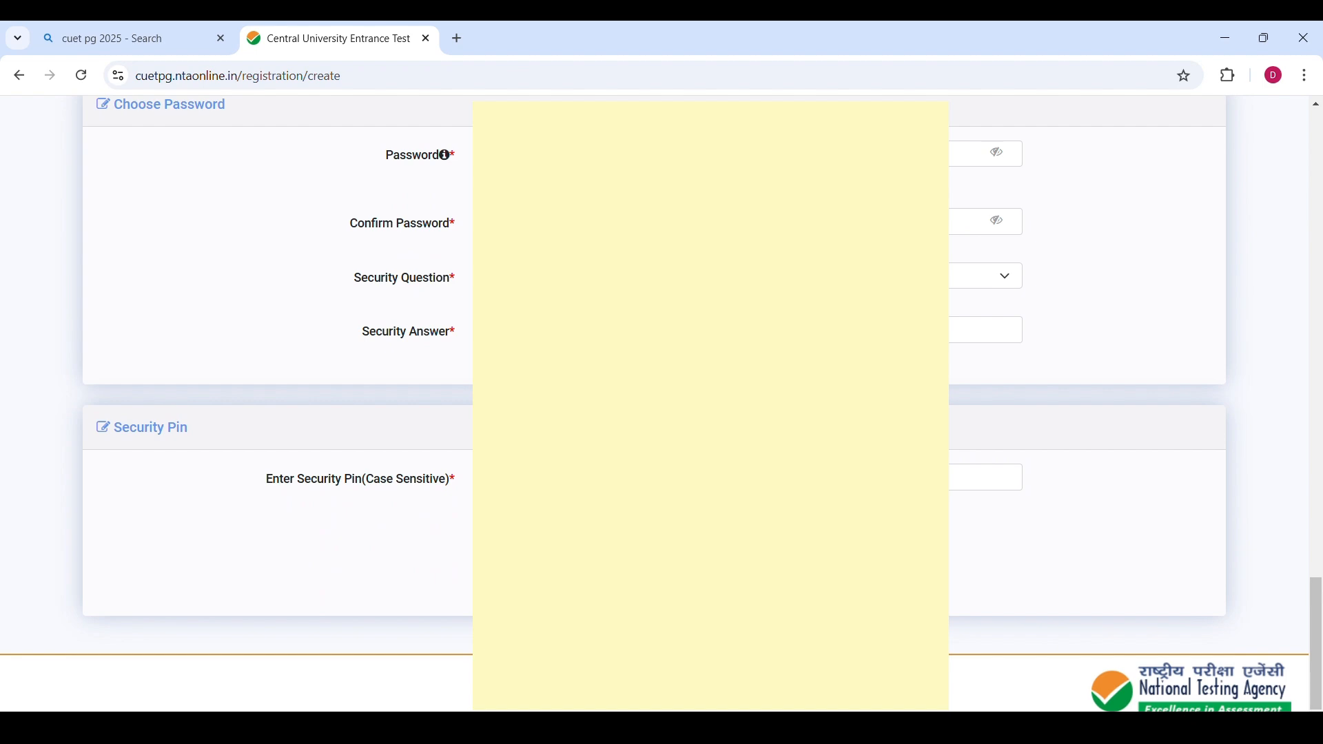
scroll(406, 503, "up", 10)
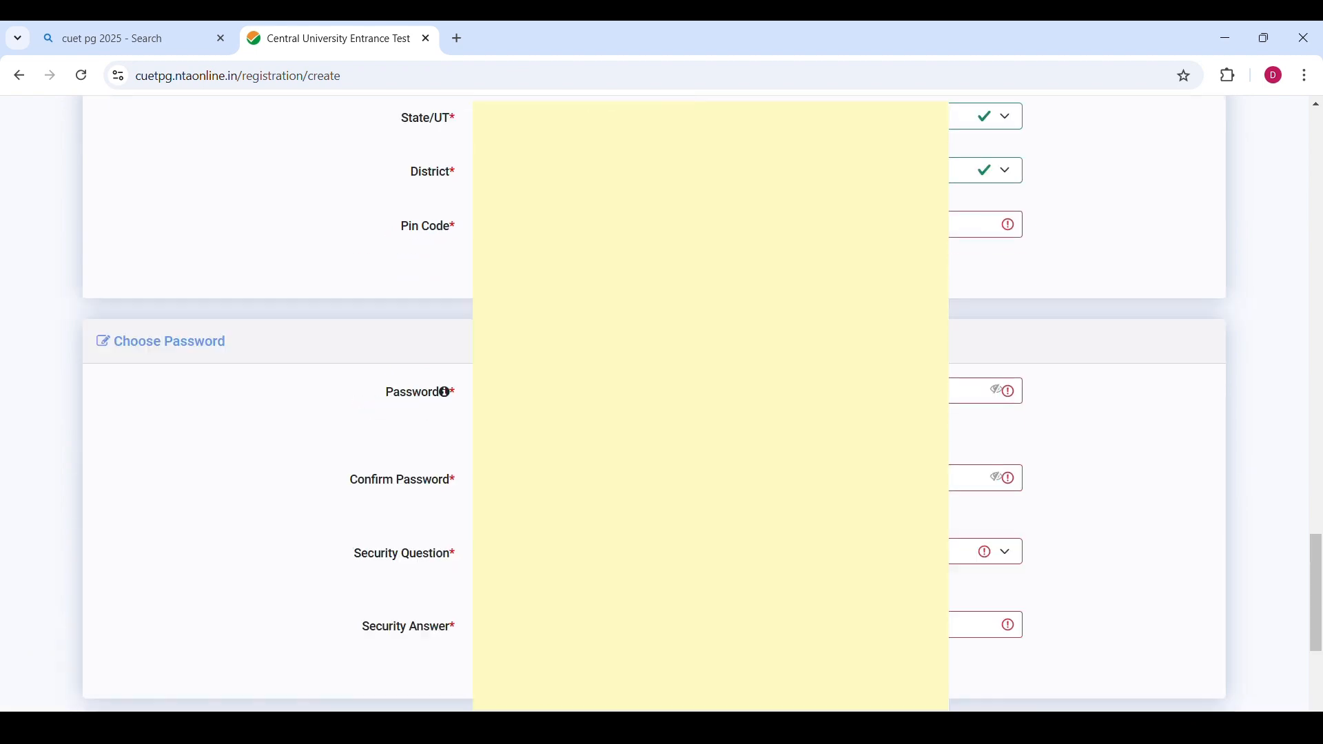
scroll(406, 503, "down", 5)
scroll(406, 503, "up", 1)
scroll(470, 561, "up", 4)
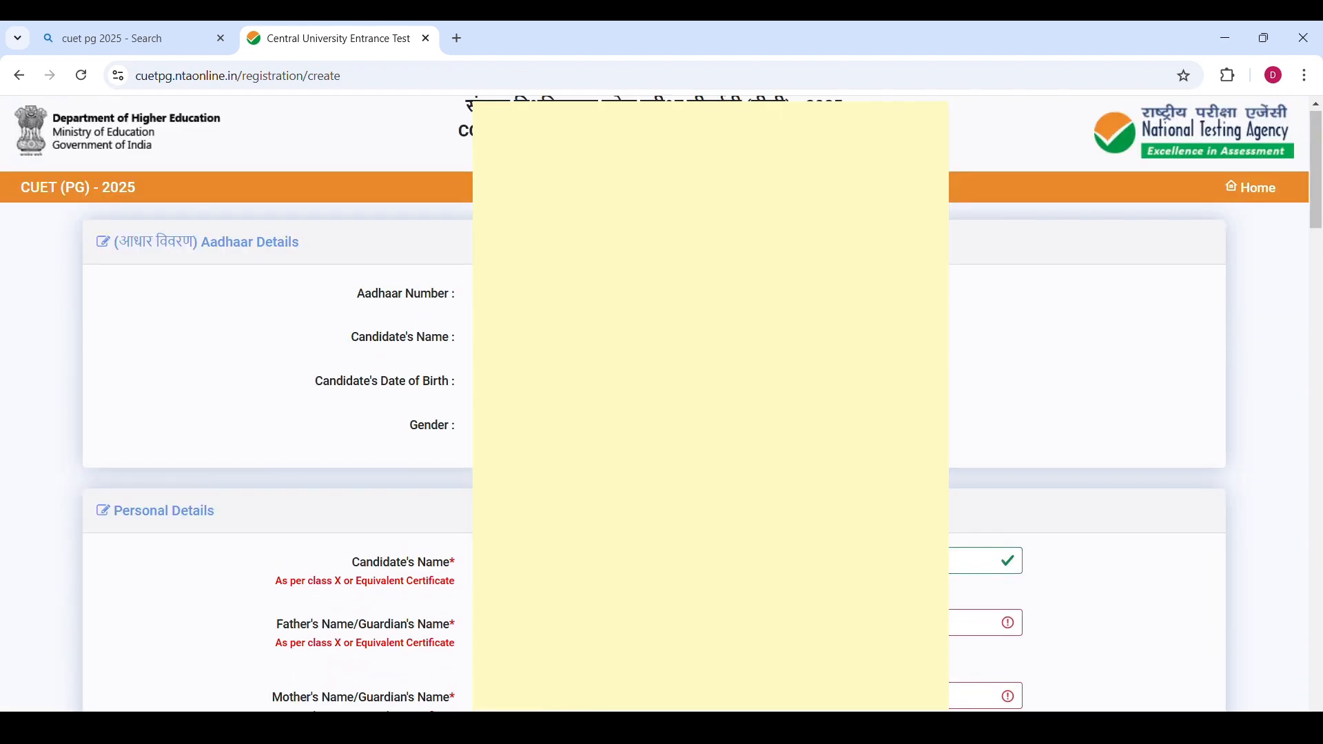
scroll(471, 562, "down", 10)
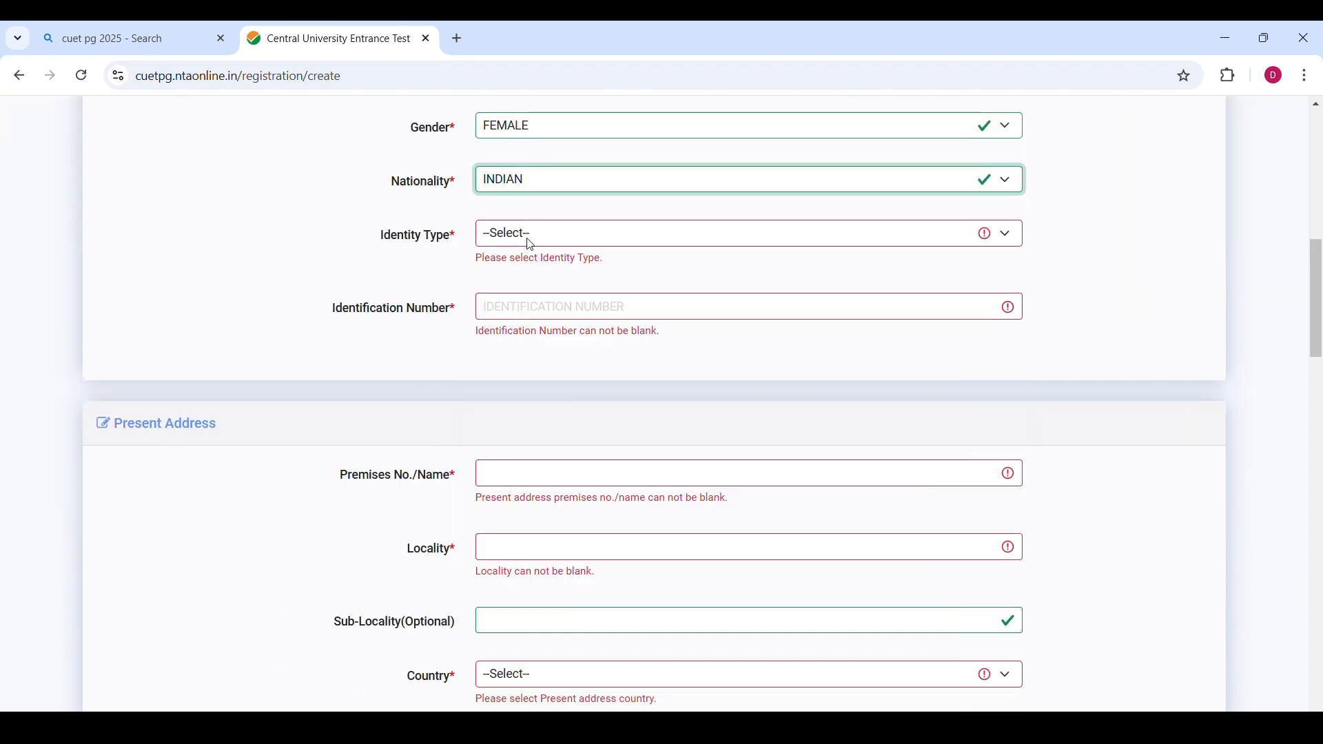
Set the Identity Type to ANY OTHER VALID GOVT IDENTITY WITH PHOTOGRAPH.
left_click(527, 242)
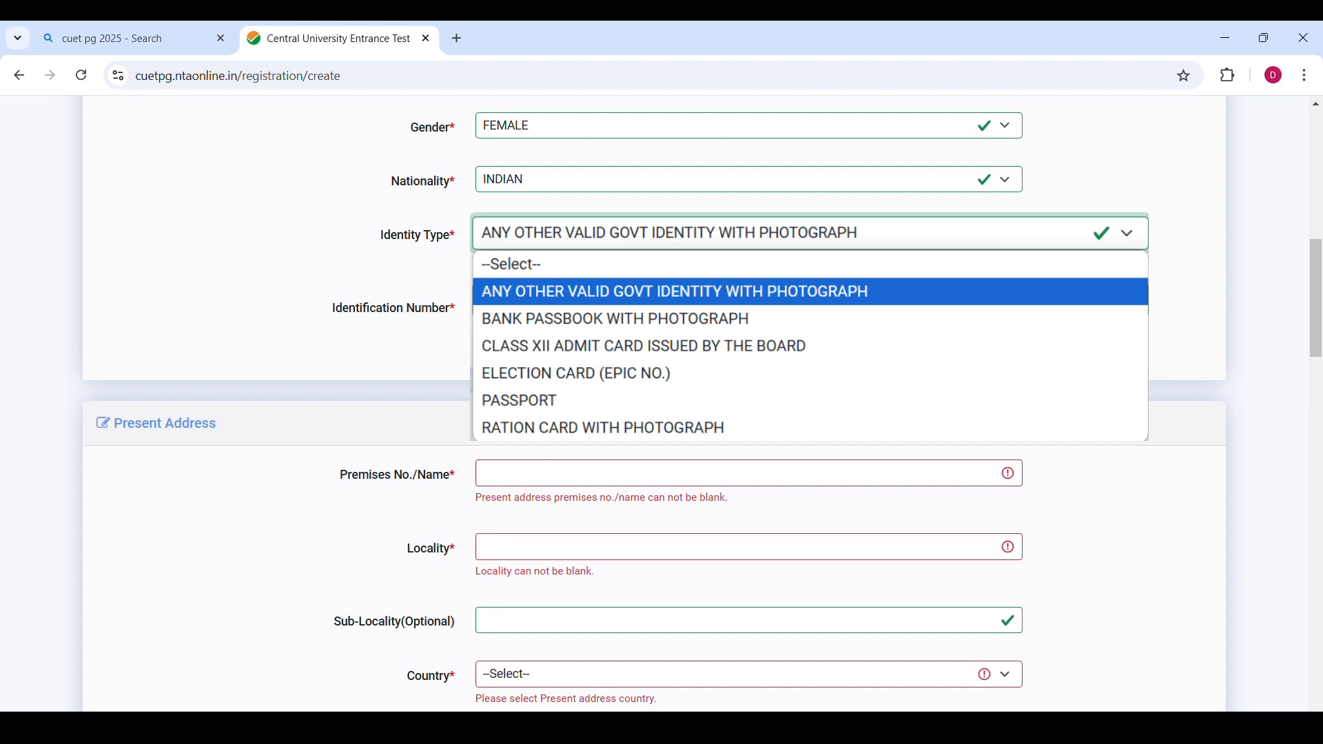
left_click(516, 291)
left_click(516, 293)
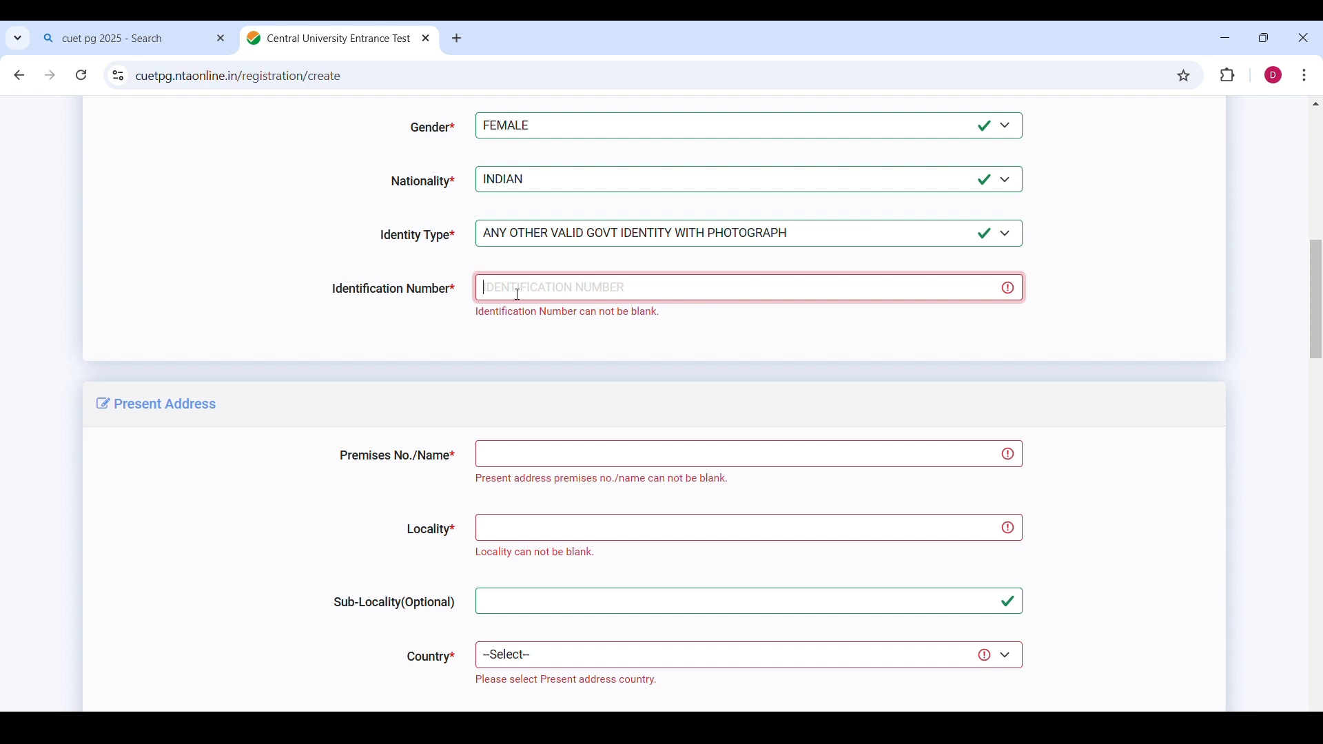
Fill in the present address premises number/name.
scroll(189, 260, "down", 4)
left_click(501, 192)
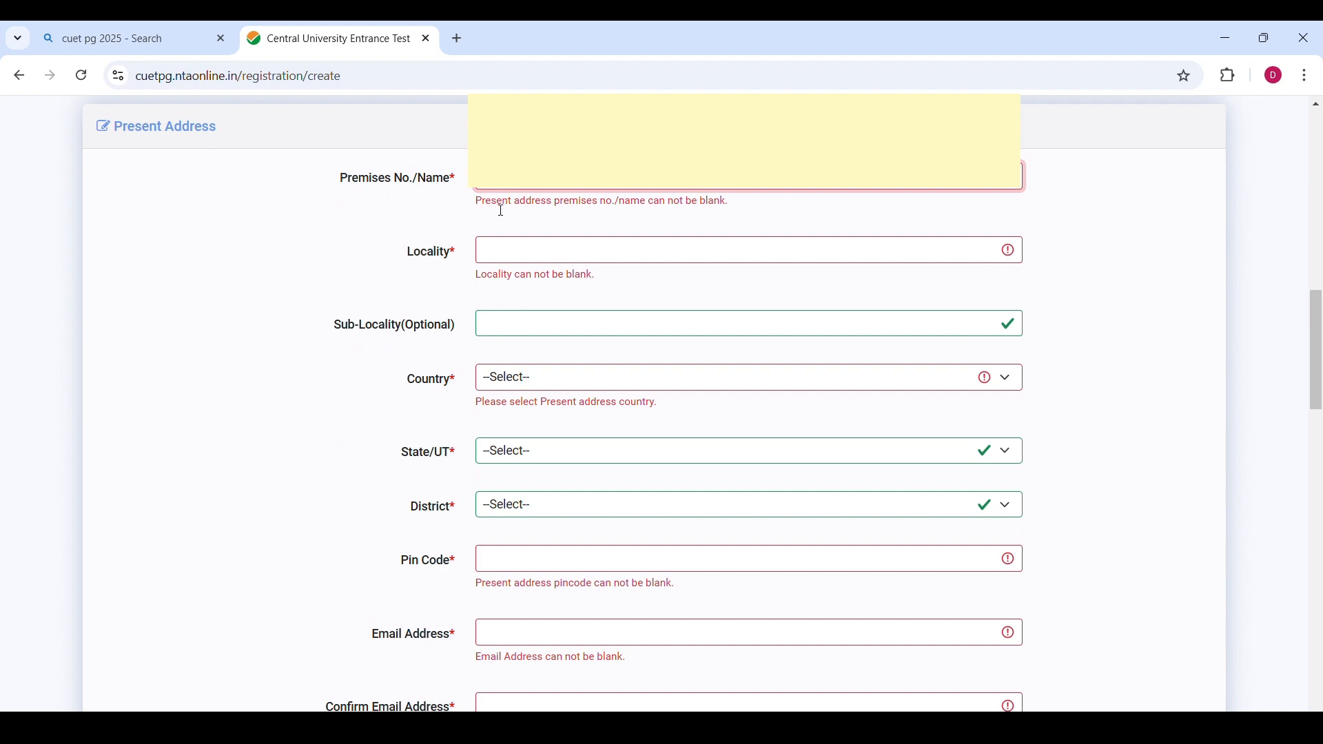
scroll(540, 443, "down", 9)
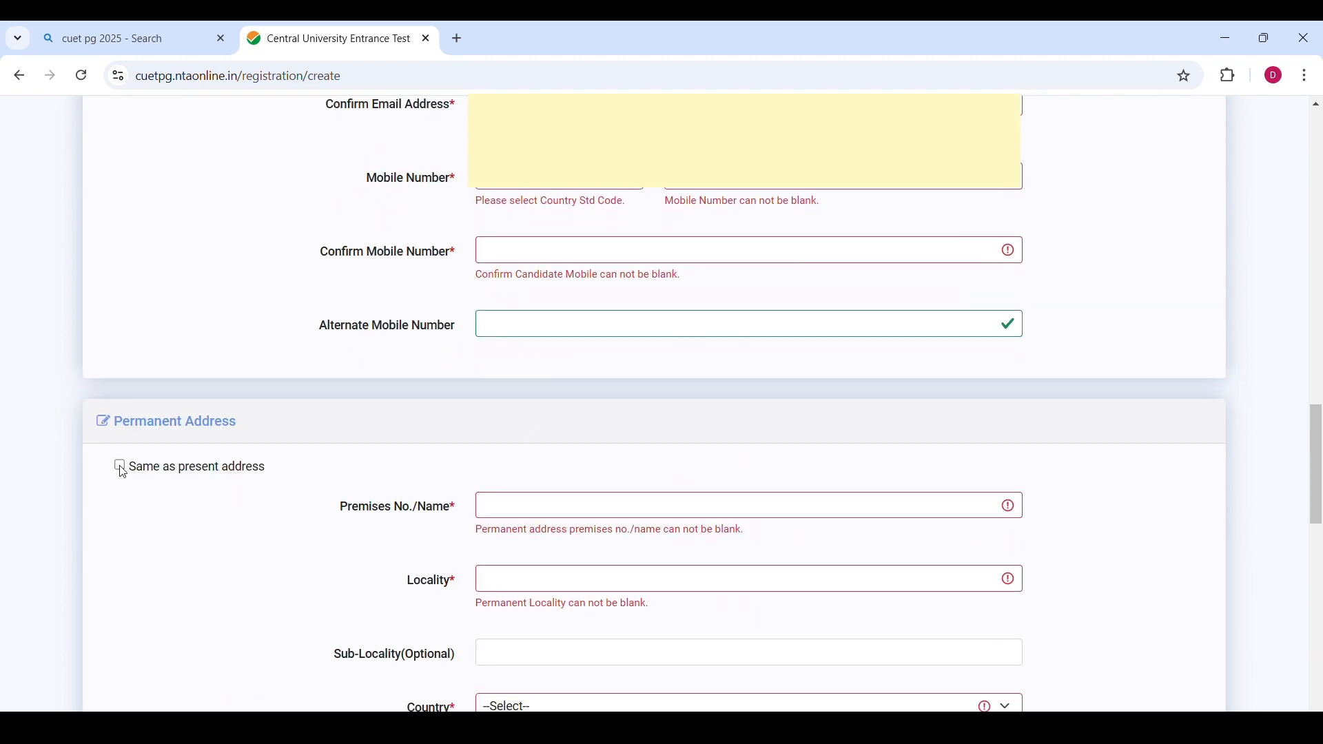
scroll(190, 446, "up", 13)
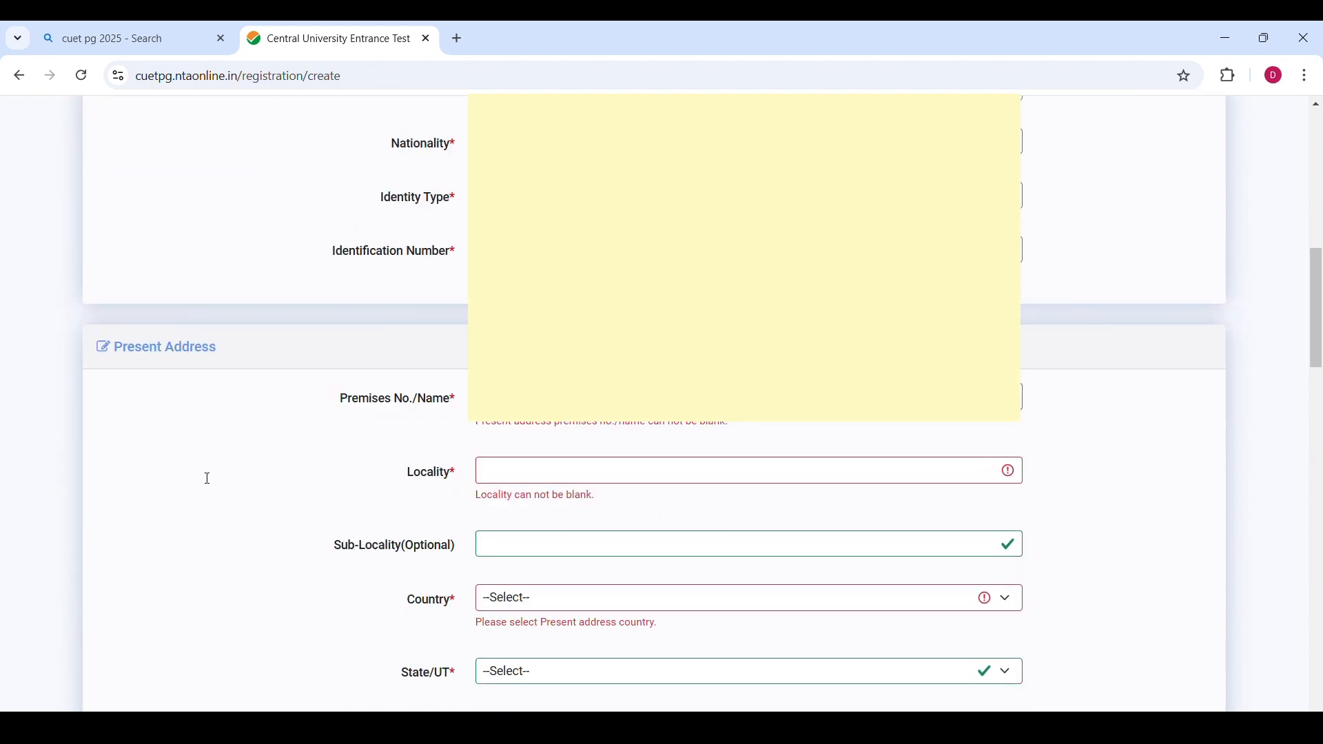
scroll(207, 479, "down", 20)
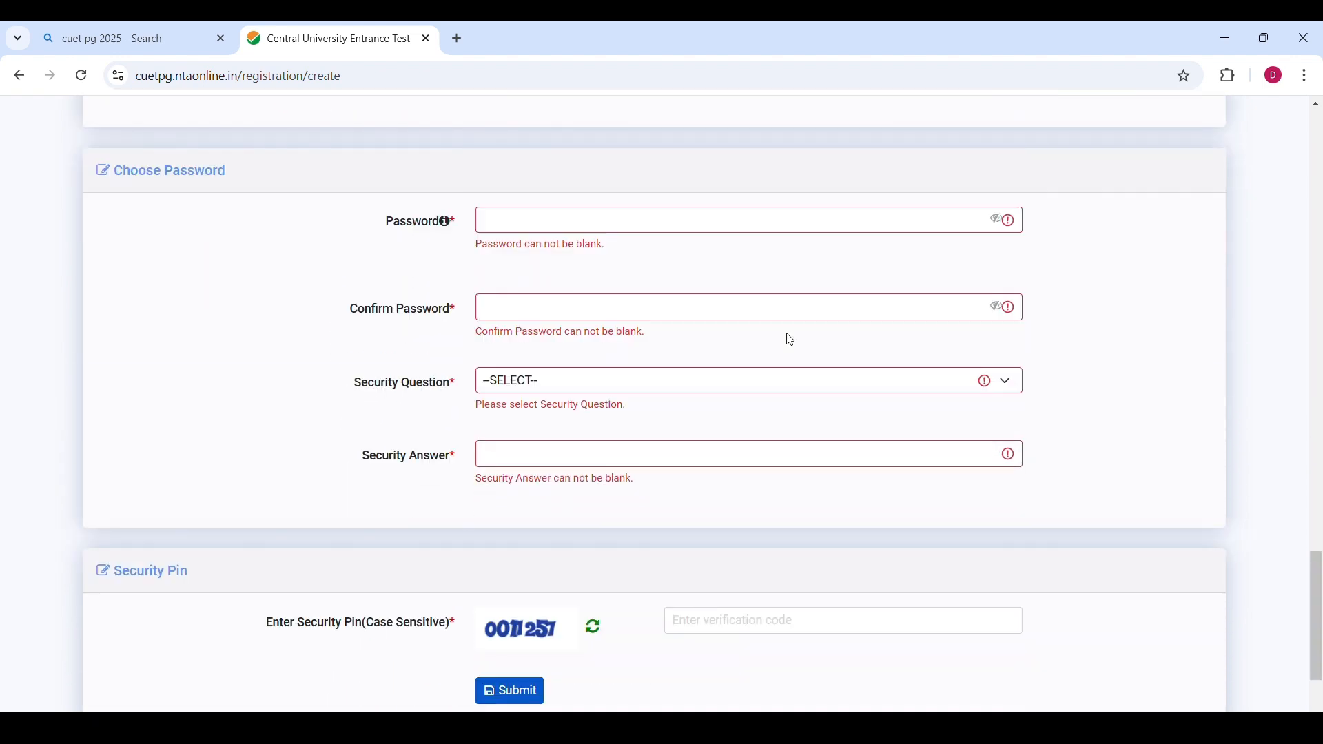
Enter the account password and confirm it.
left_click(517, 233)
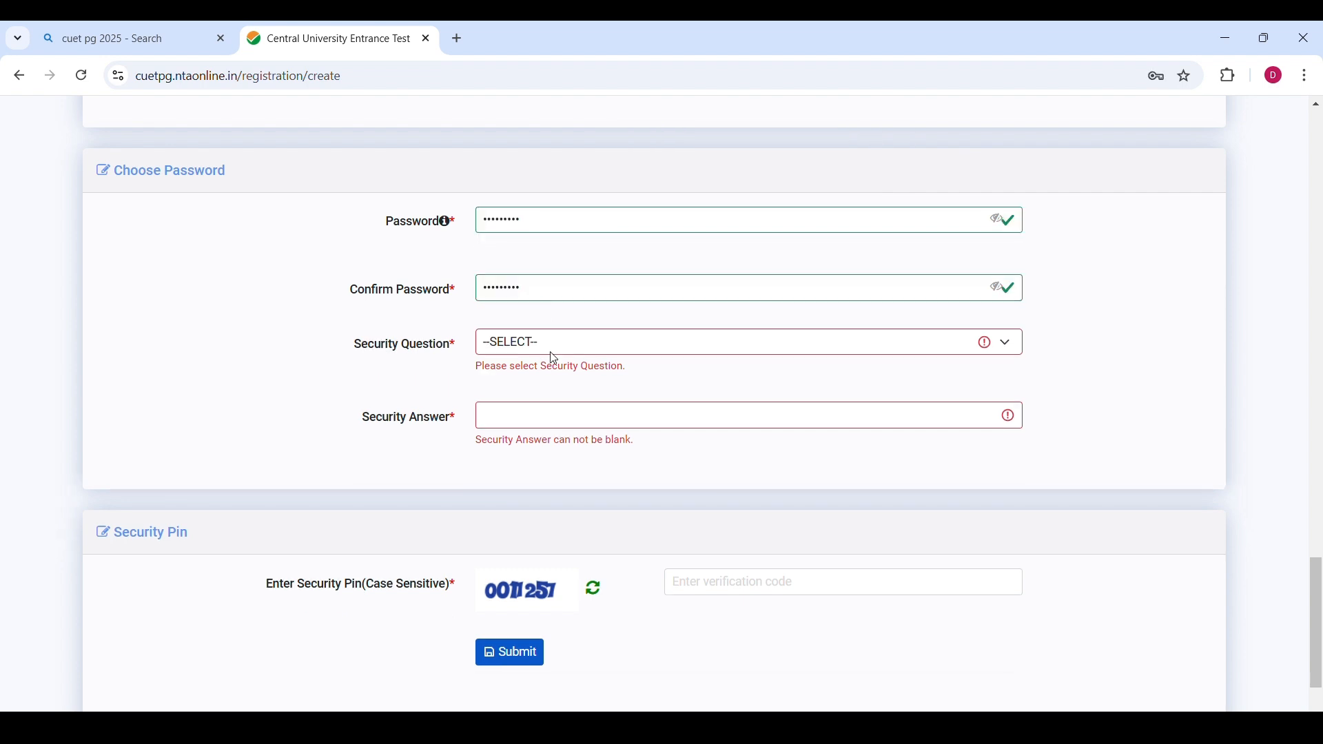
left_click(542, 343)
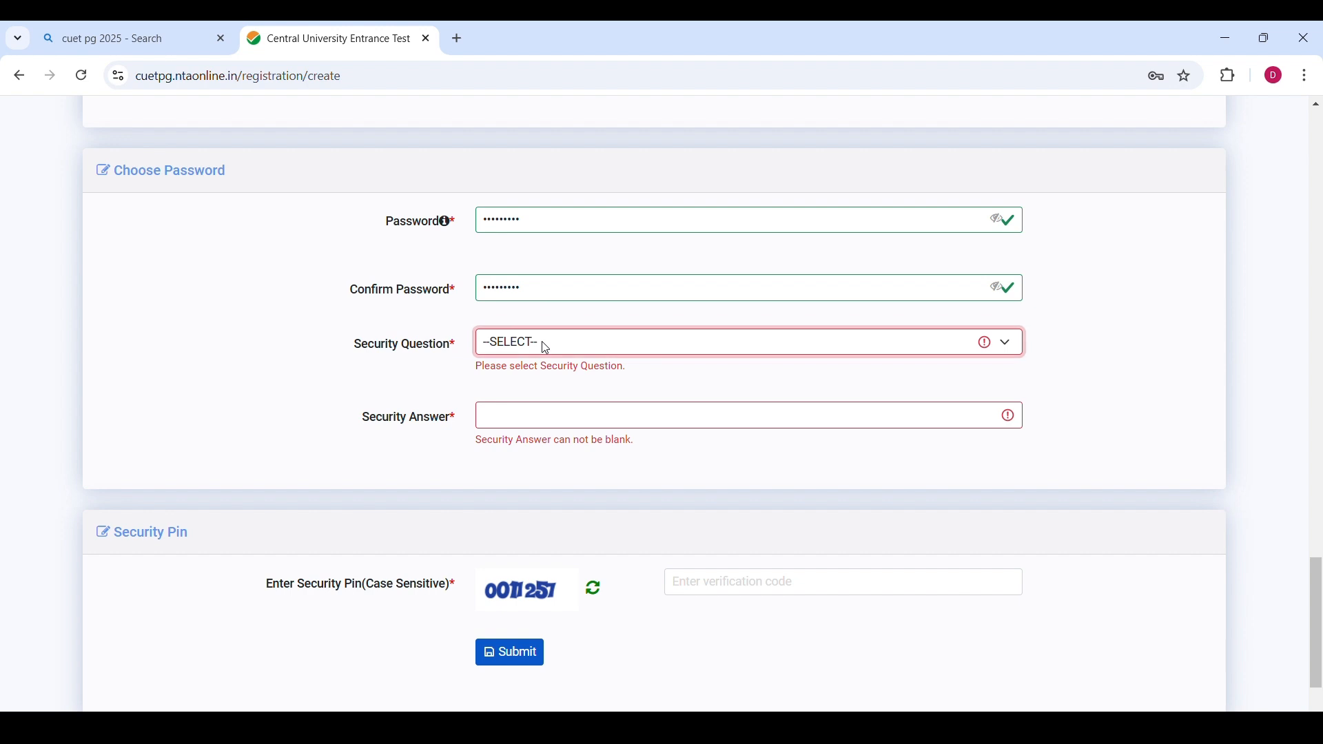
scroll(544, 347, "down", 2)
left_click(543, 239)
key("Down")
key("Down")
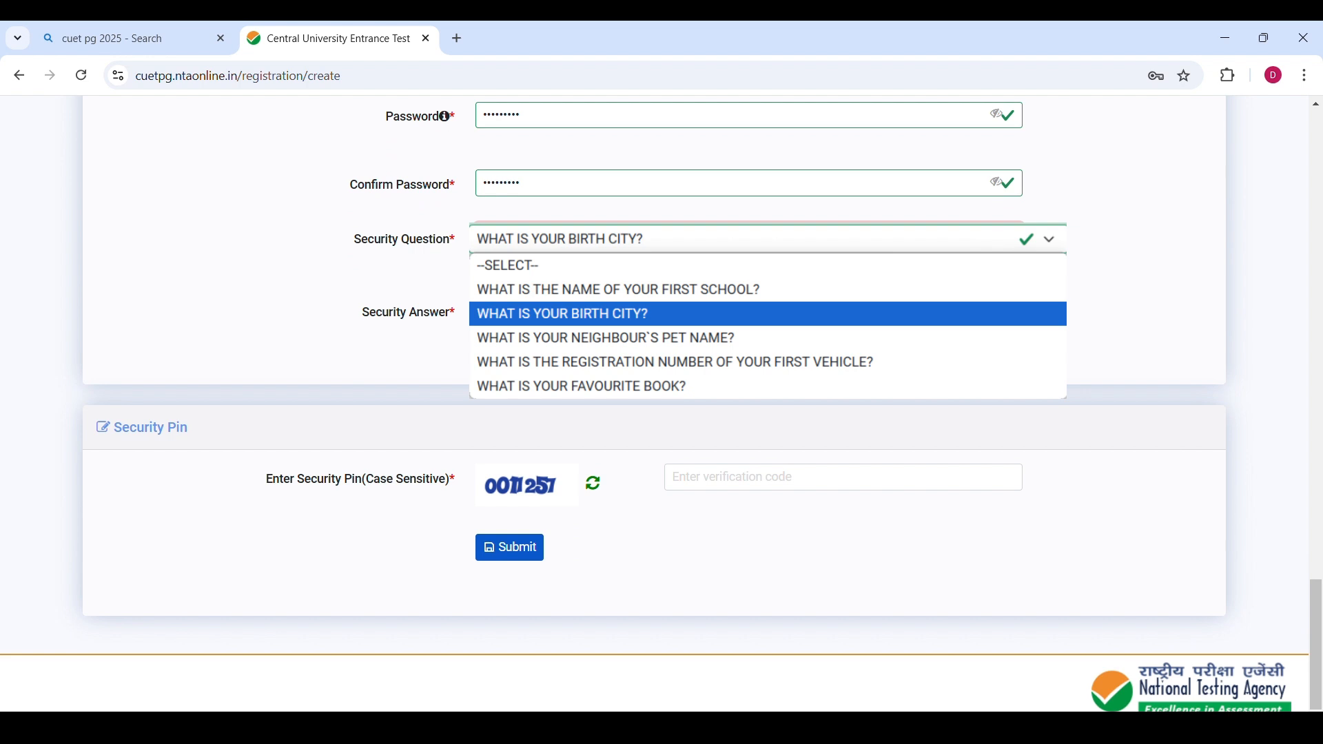
key("Return")
key("Tab")
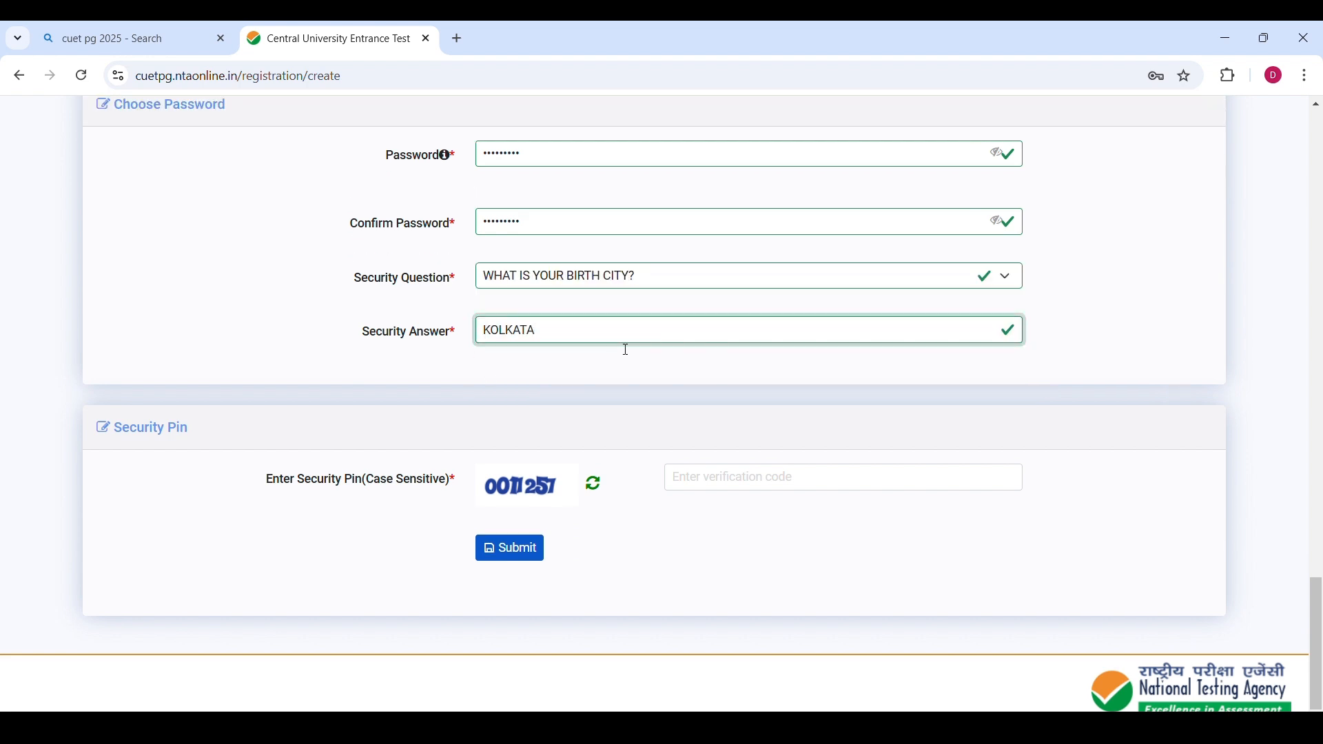
Enter the security pin shown in the captcha image and submit the registration form.
scroll(280, 348, "up", 1)
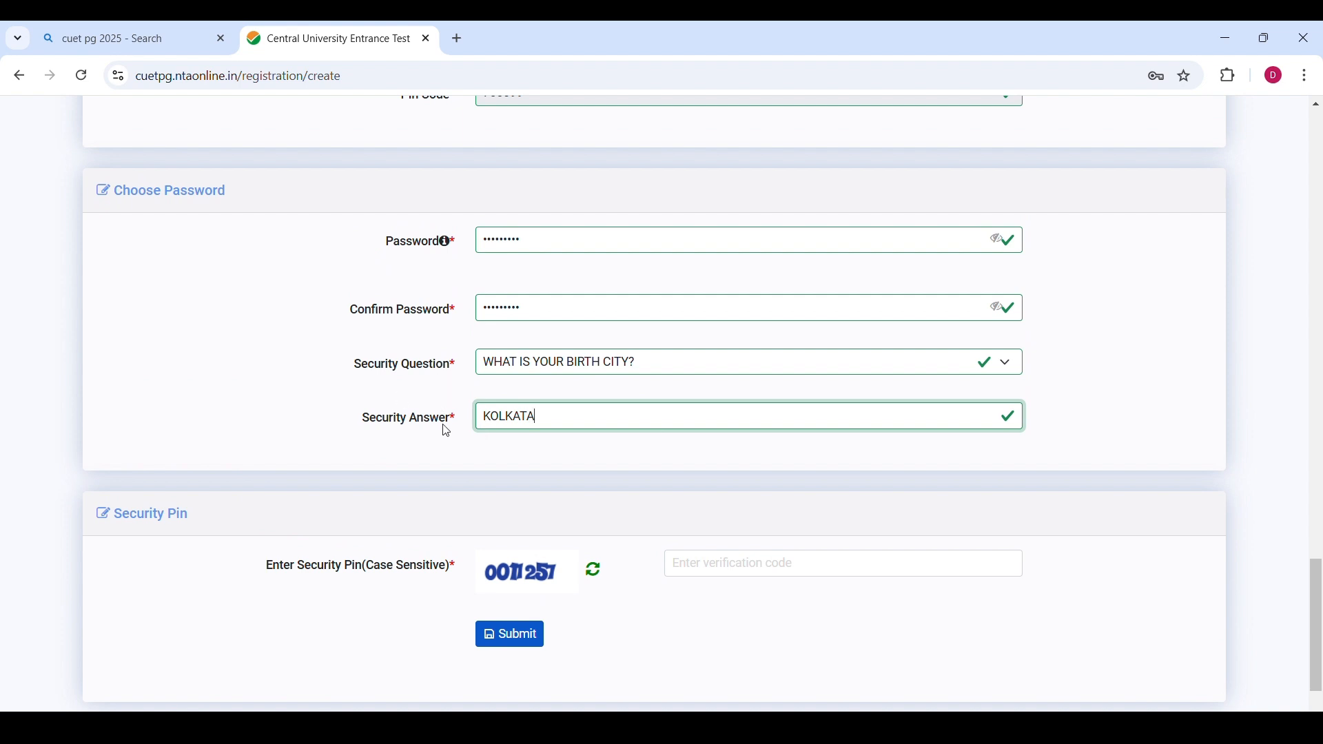
scroll(444, 428, "down", 2)
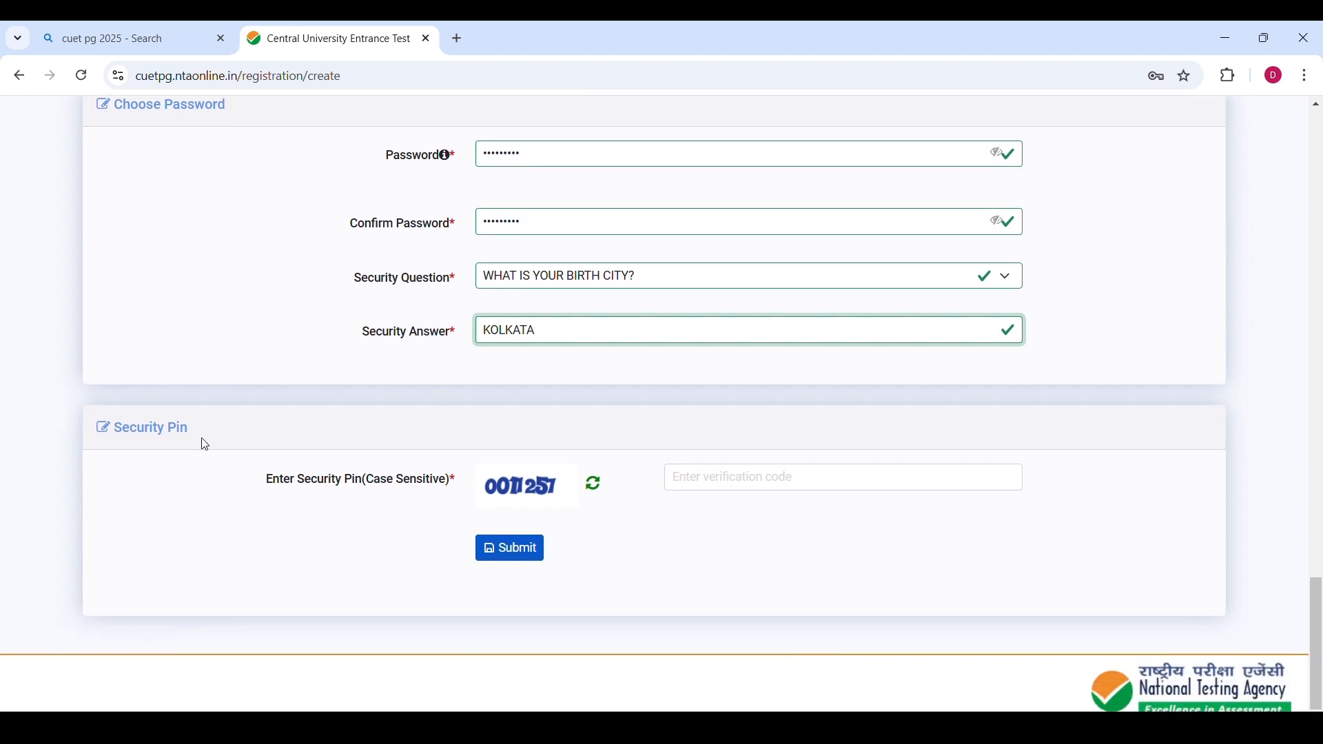
left_click(694, 481)
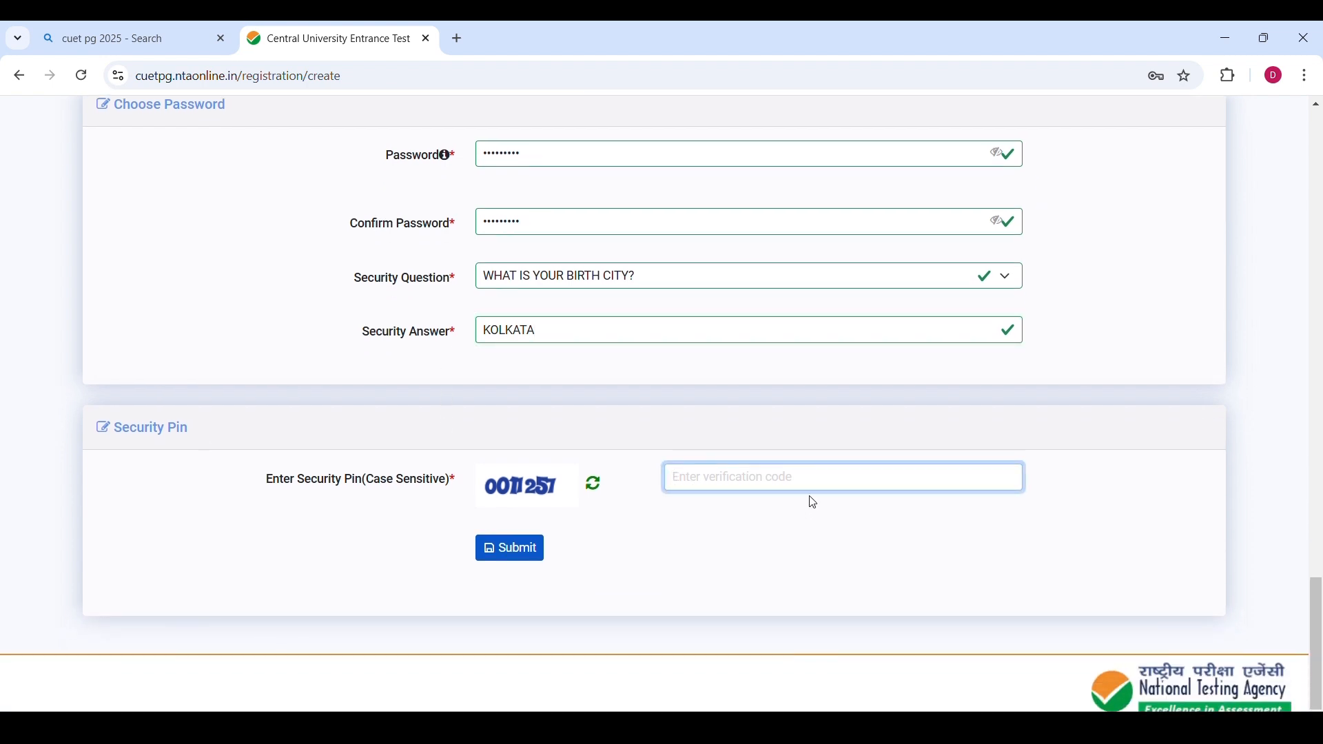
type("0011")
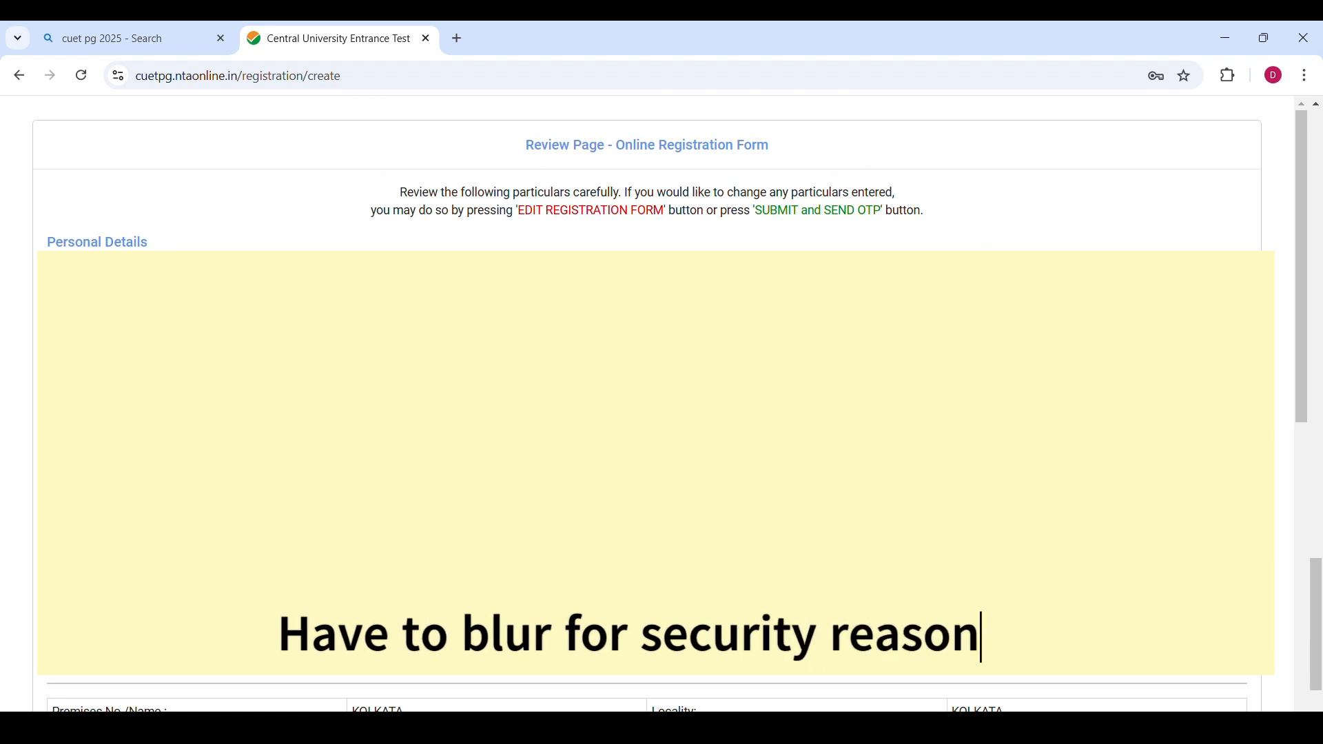
Tick all eight particulars in the verification checklist on the registration review page.
scroll(647, 414, "down", 5)
scroll(647, 414, "down", 1)
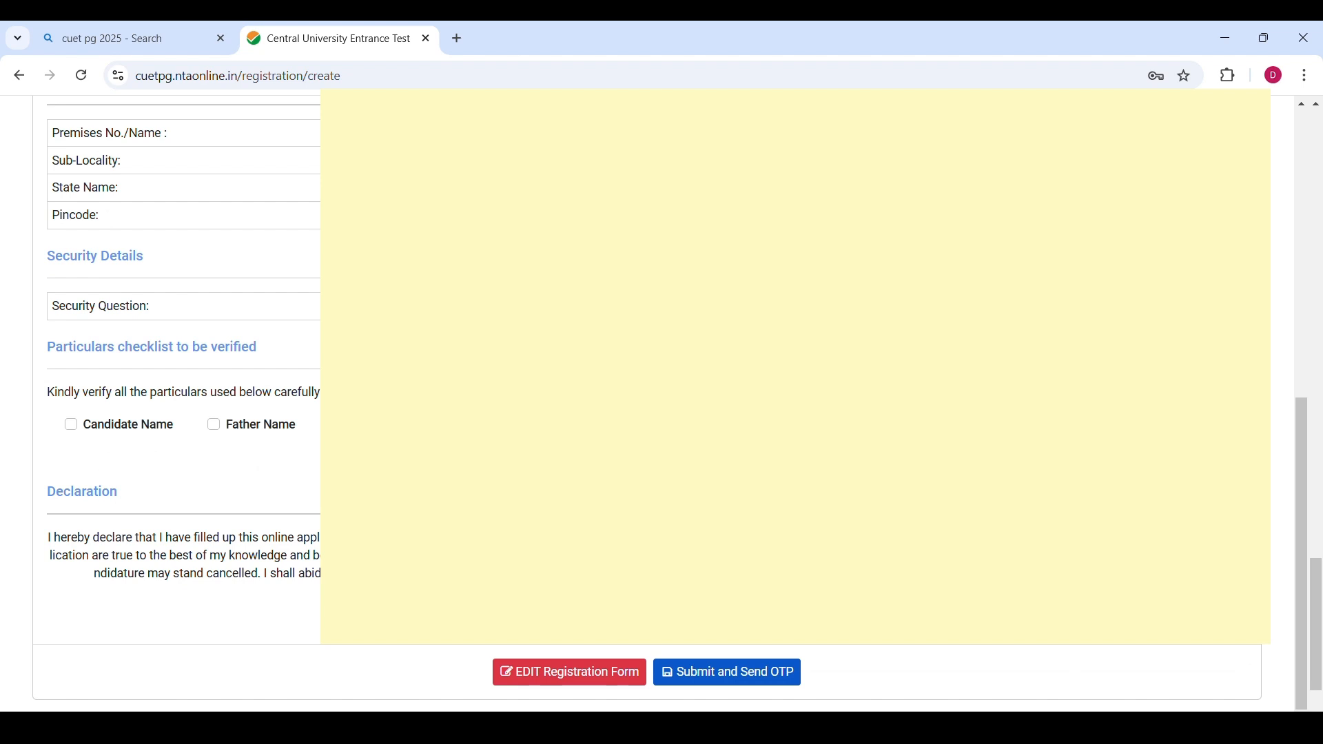
left_click_drag(46, 395, 981, 439)
left_click(1152, 413)
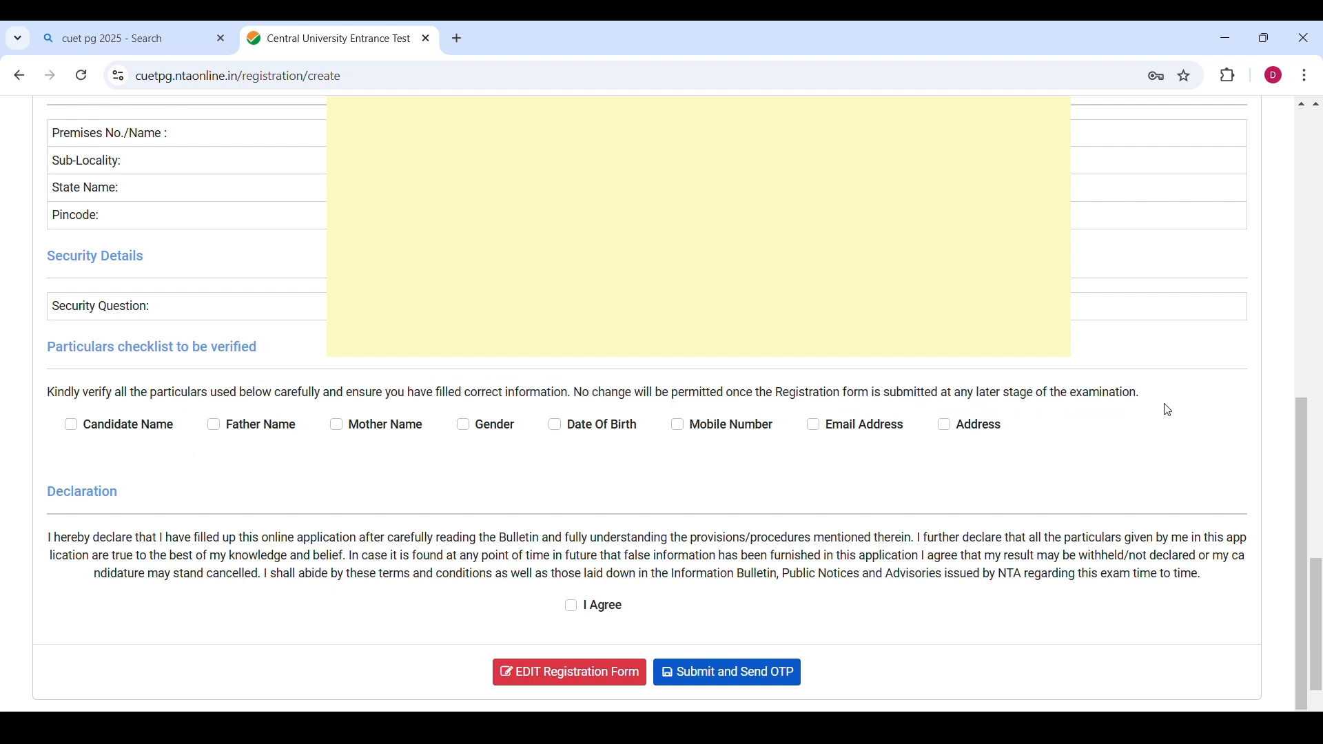
left_click(96, 425)
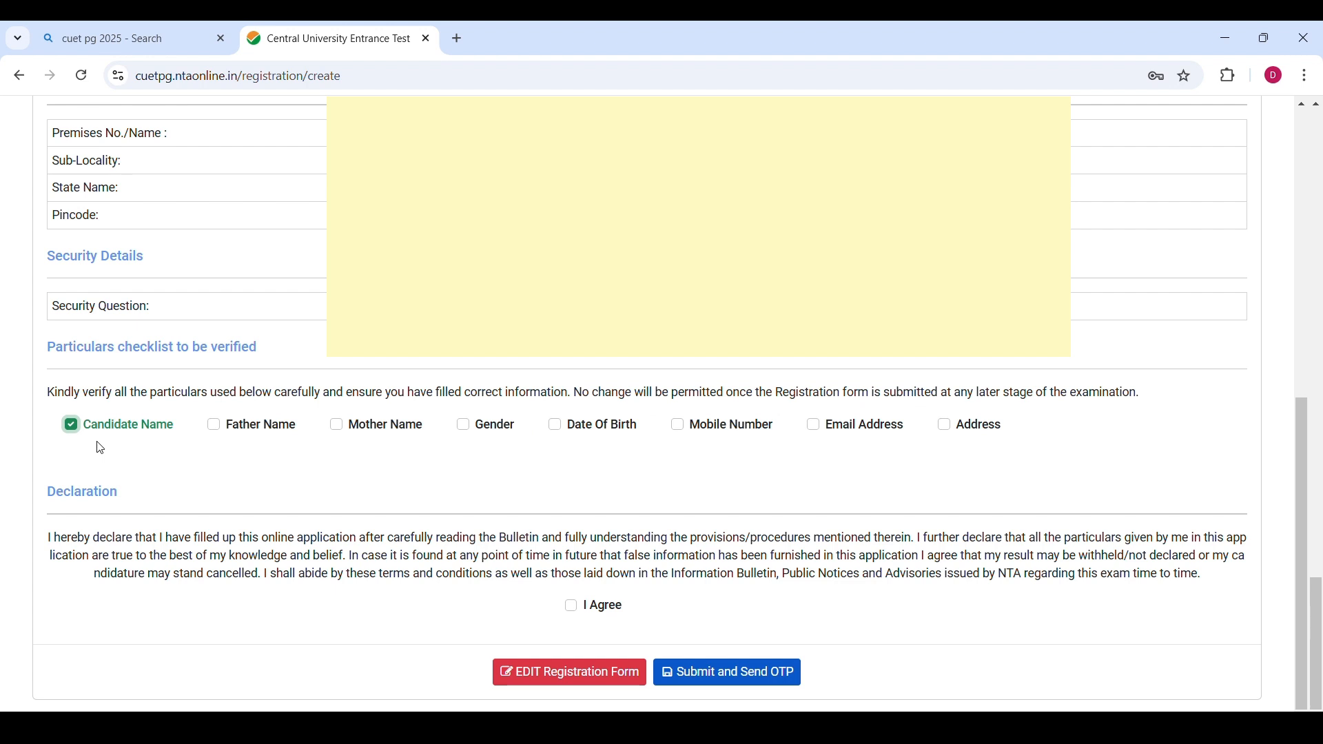
left_click(215, 426)
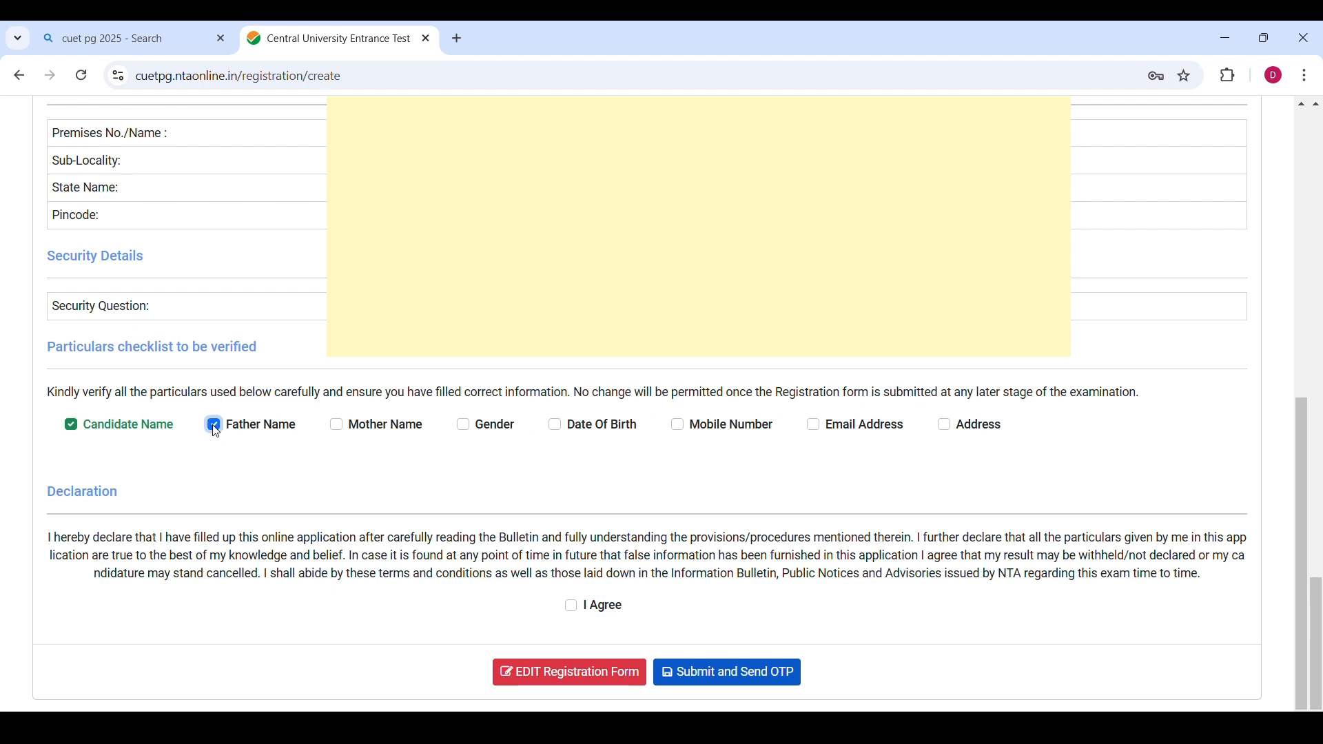
left_click(338, 428)
left_click(463, 425)
left_click(678, 424)
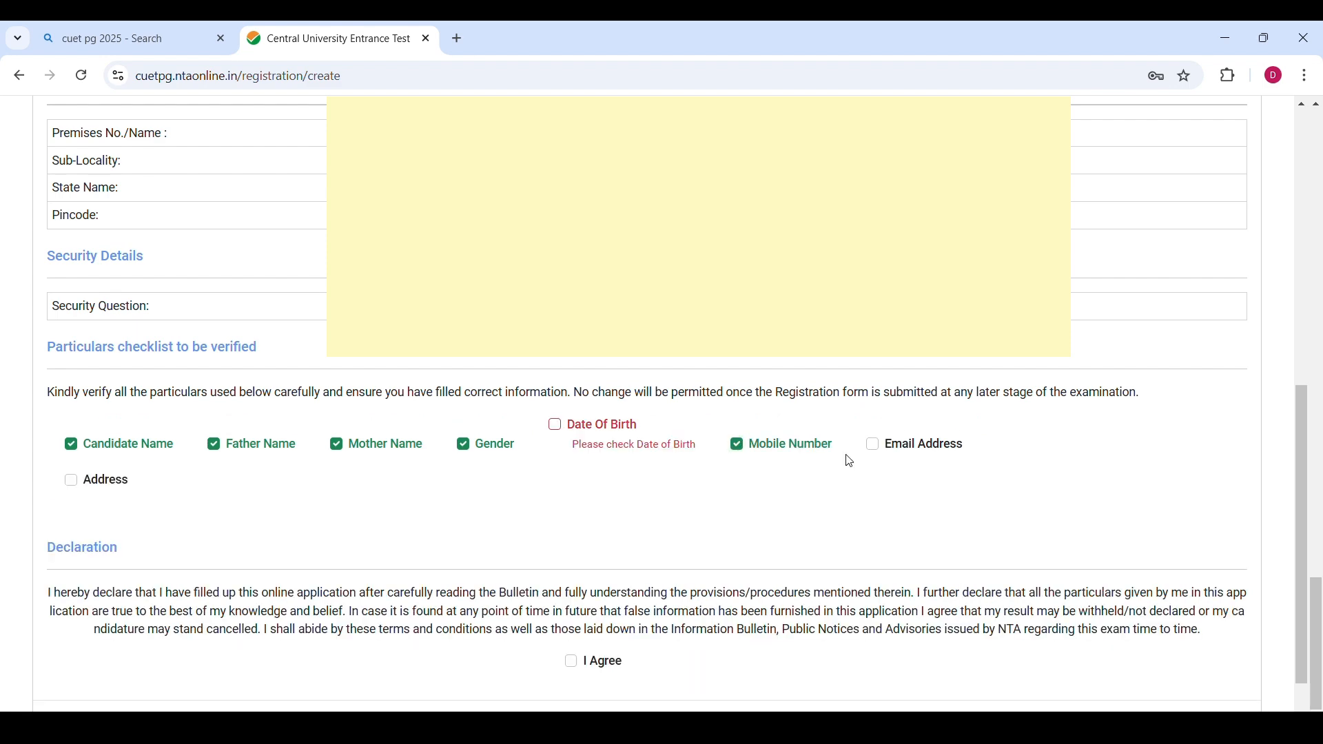
left_click(873, 445)
left_click(571, 427)
left_click(71, 480)
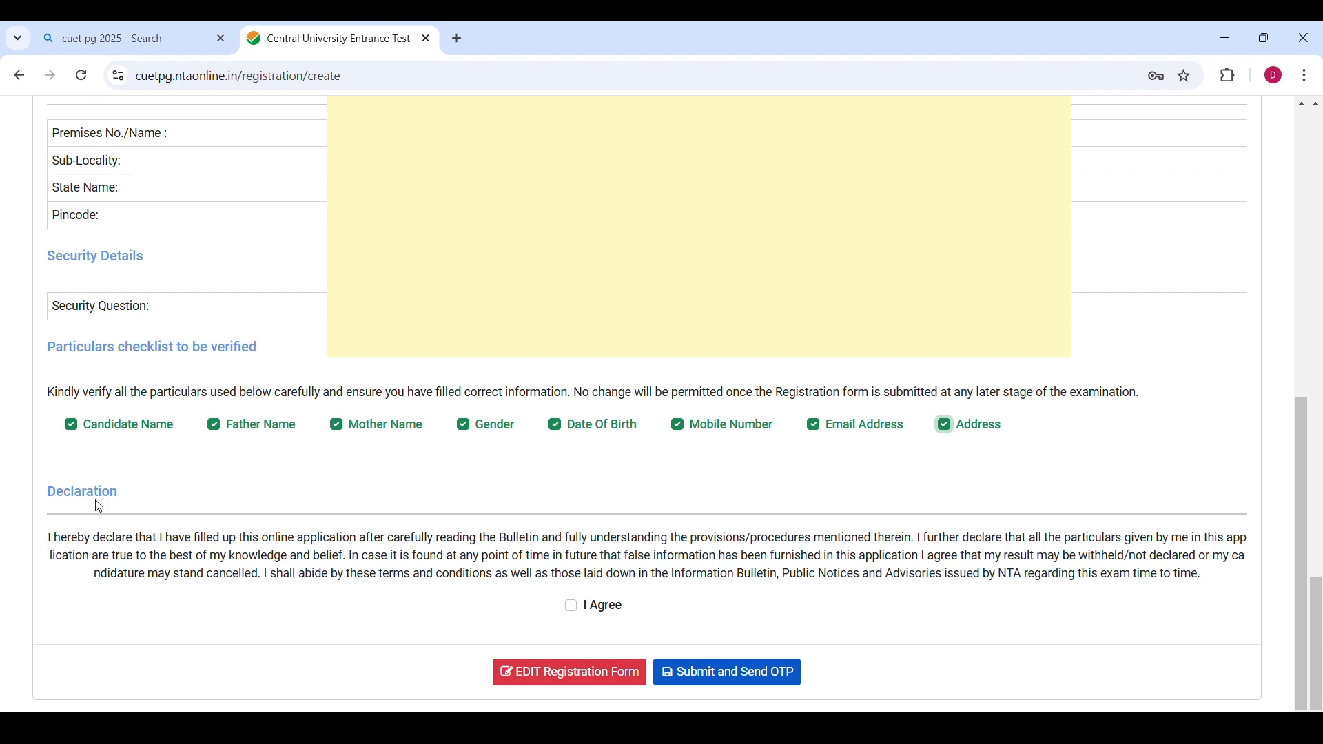
Accept the declaration and submit the registration form to get the OTP, confirming the prompt.
left_click(572, 606)
left_click(755, 679)
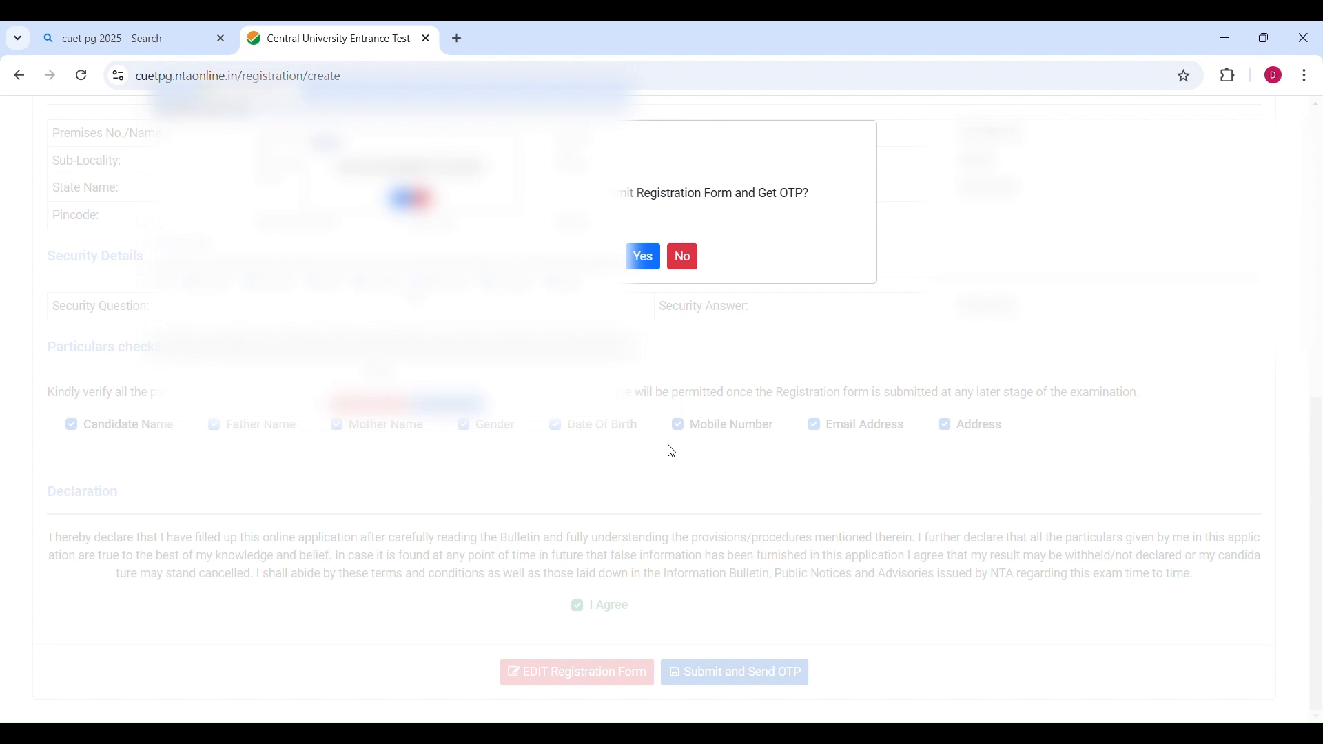
left_click_drag(620, 194, 813, 193)
left_click(772, 217)
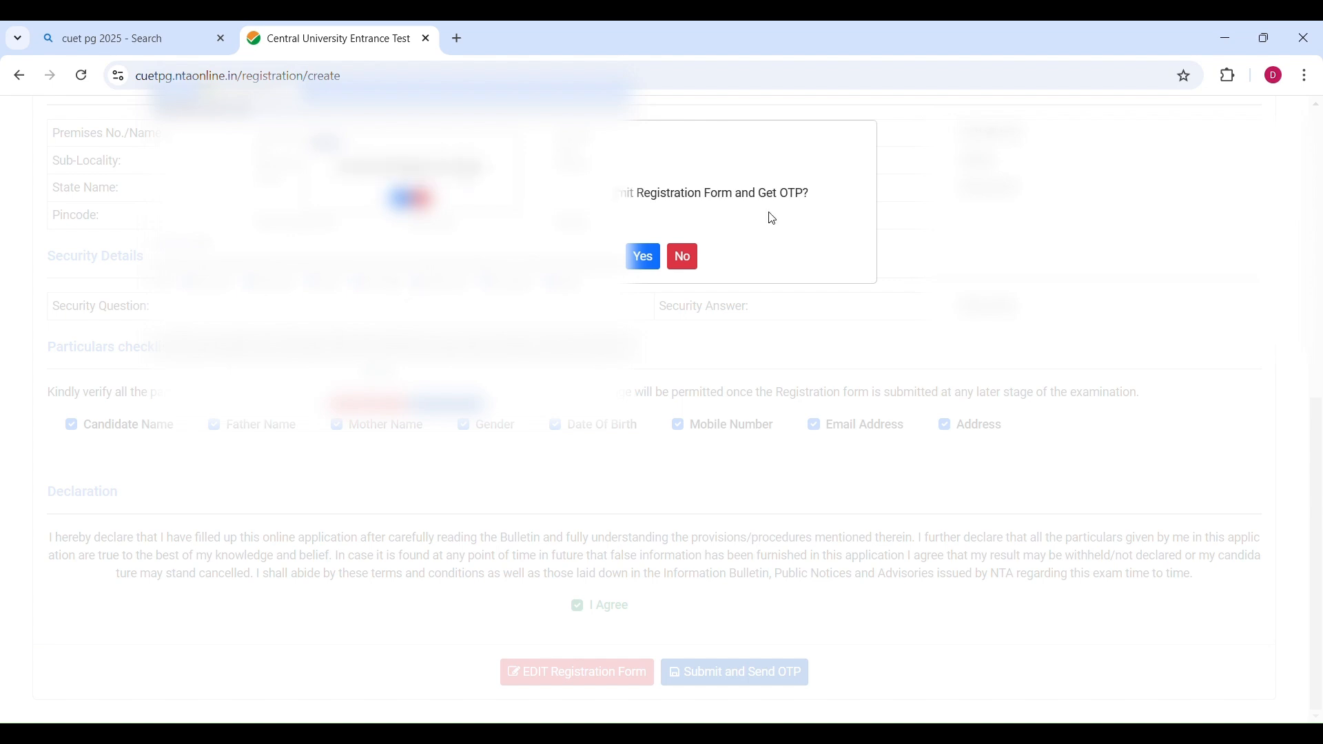
left_click(644, 258)
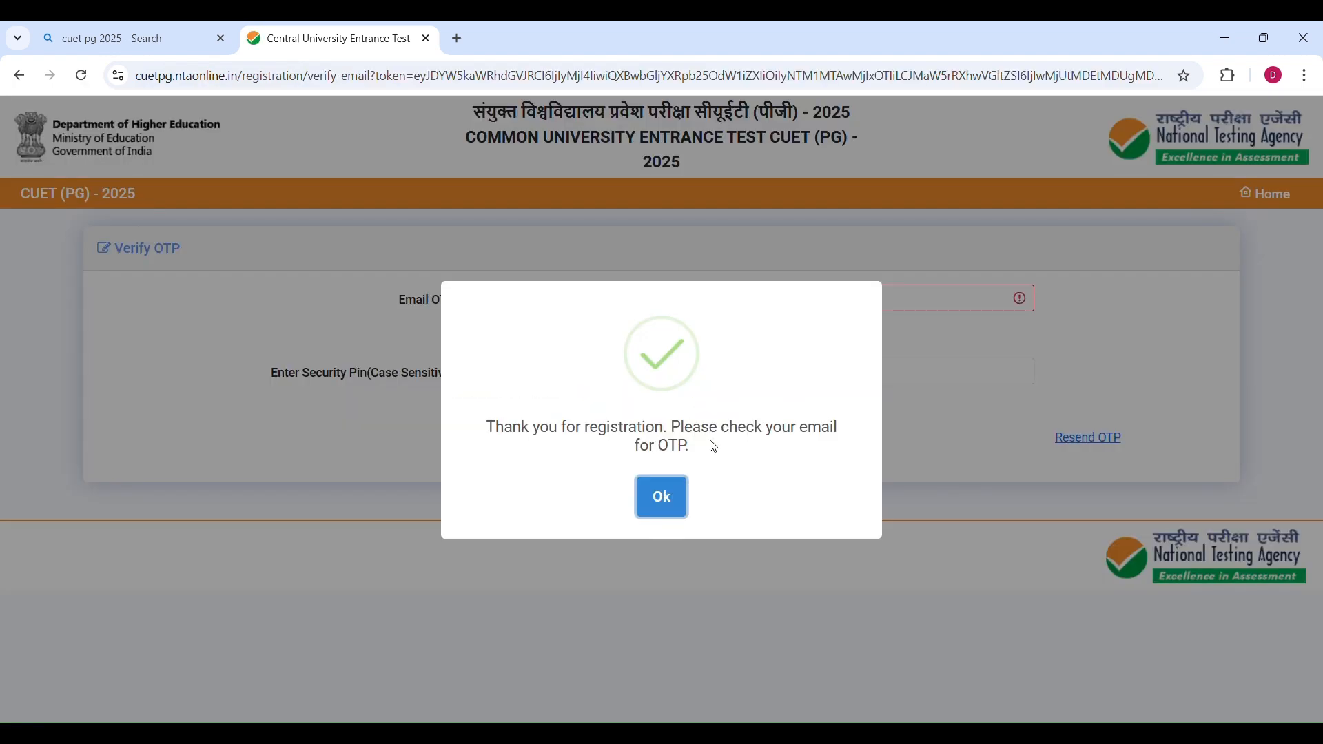
Enter the email OTP and the security pin, then verify the registration.
left_click(671, 495)
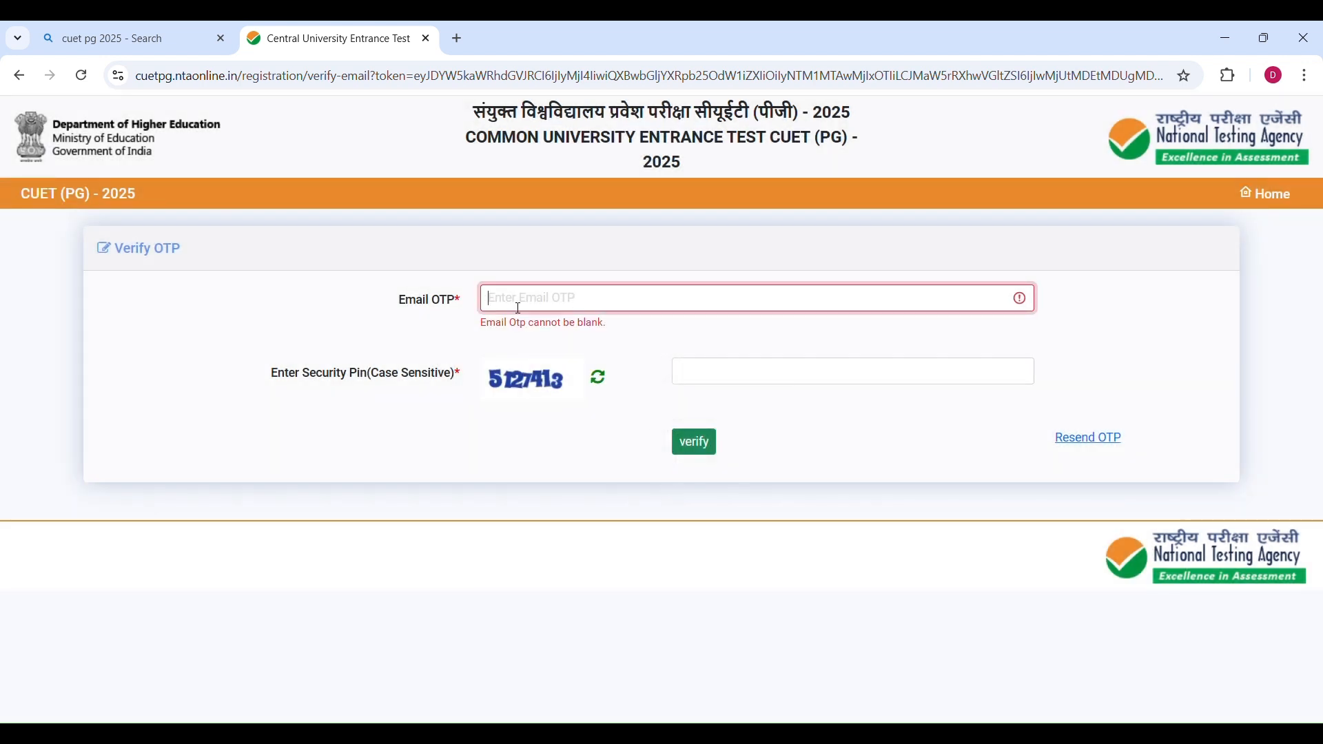
left_click(703, 378)
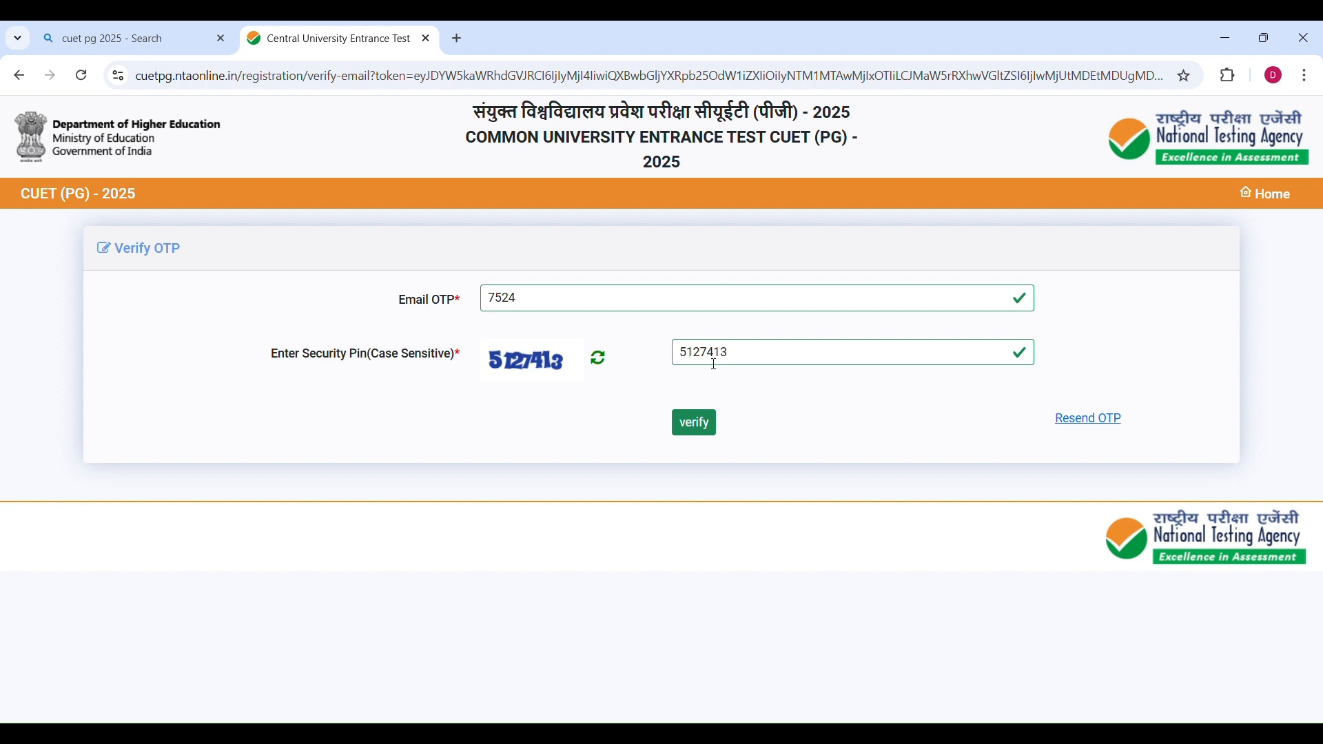
left_click(705, 432)
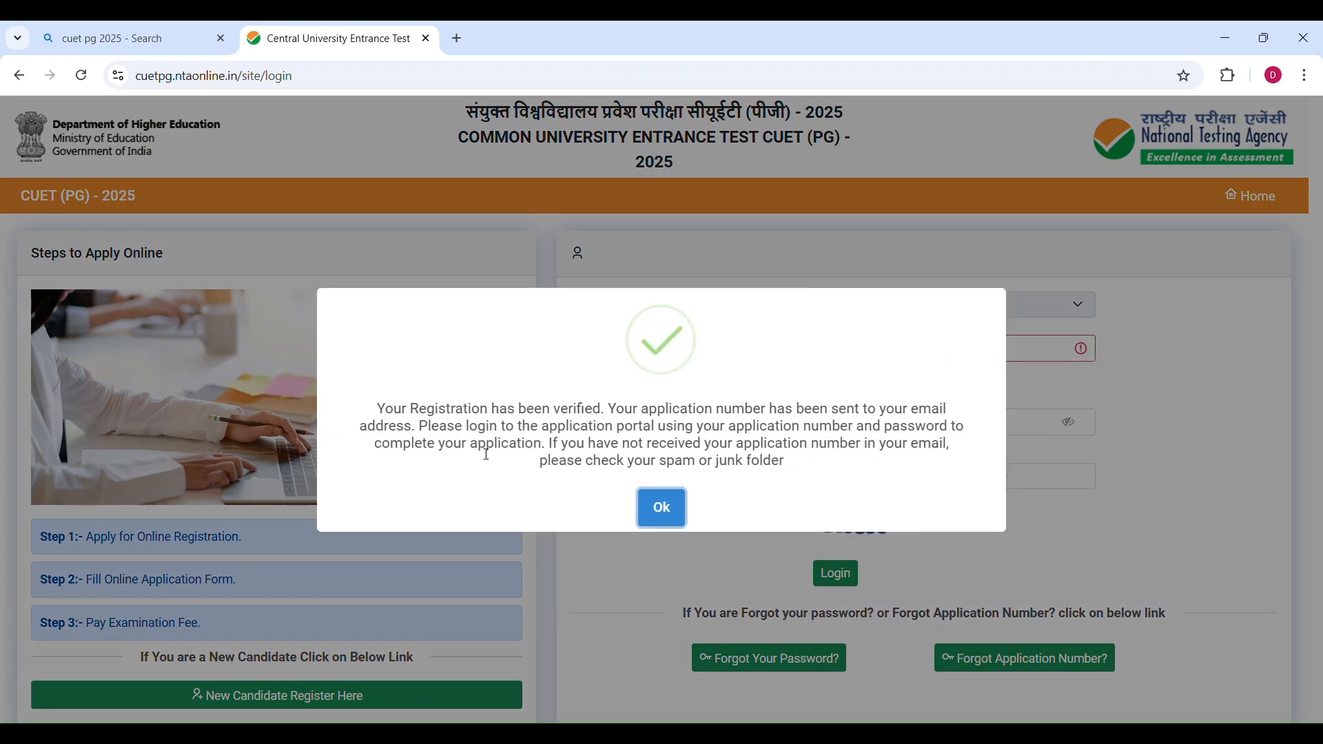
Log in to the CUET (PG) - 2025 portal with the application number, password and security PIN.
left_click(662, 508)
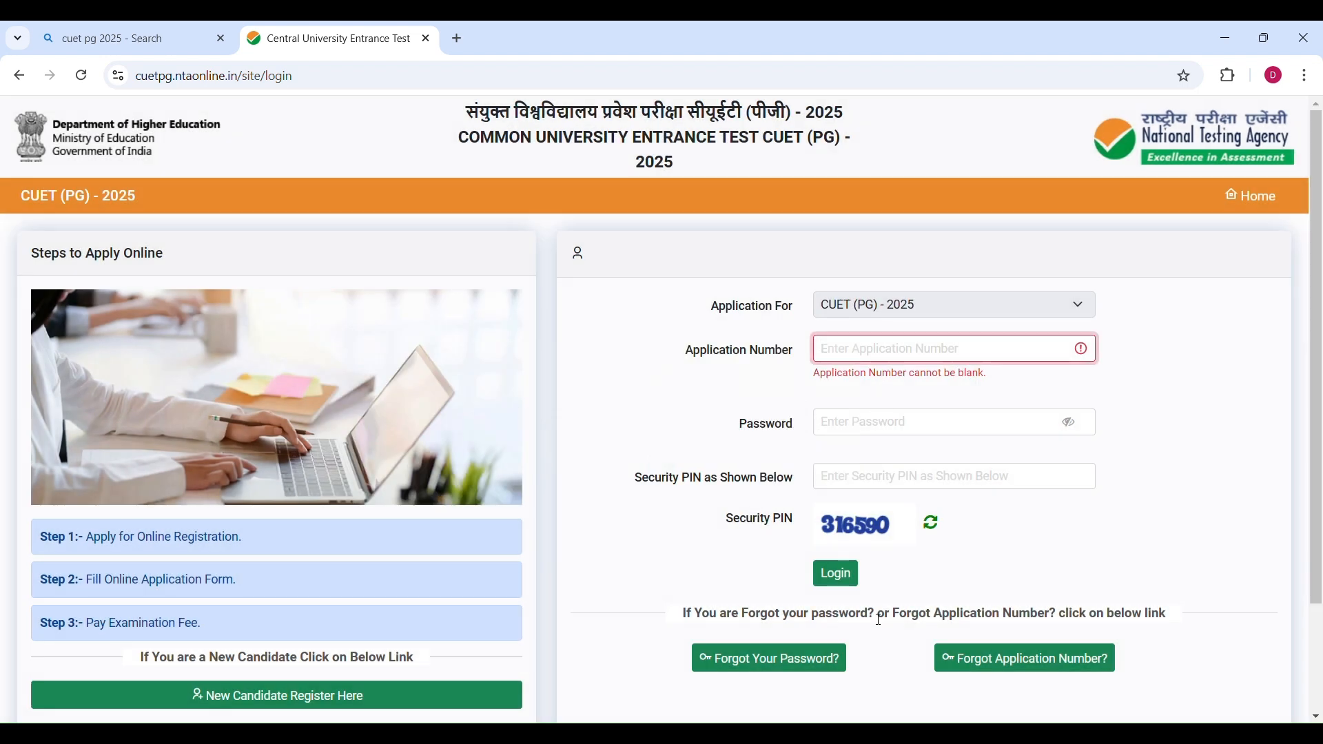
scroll(880, 620, "down", 2)
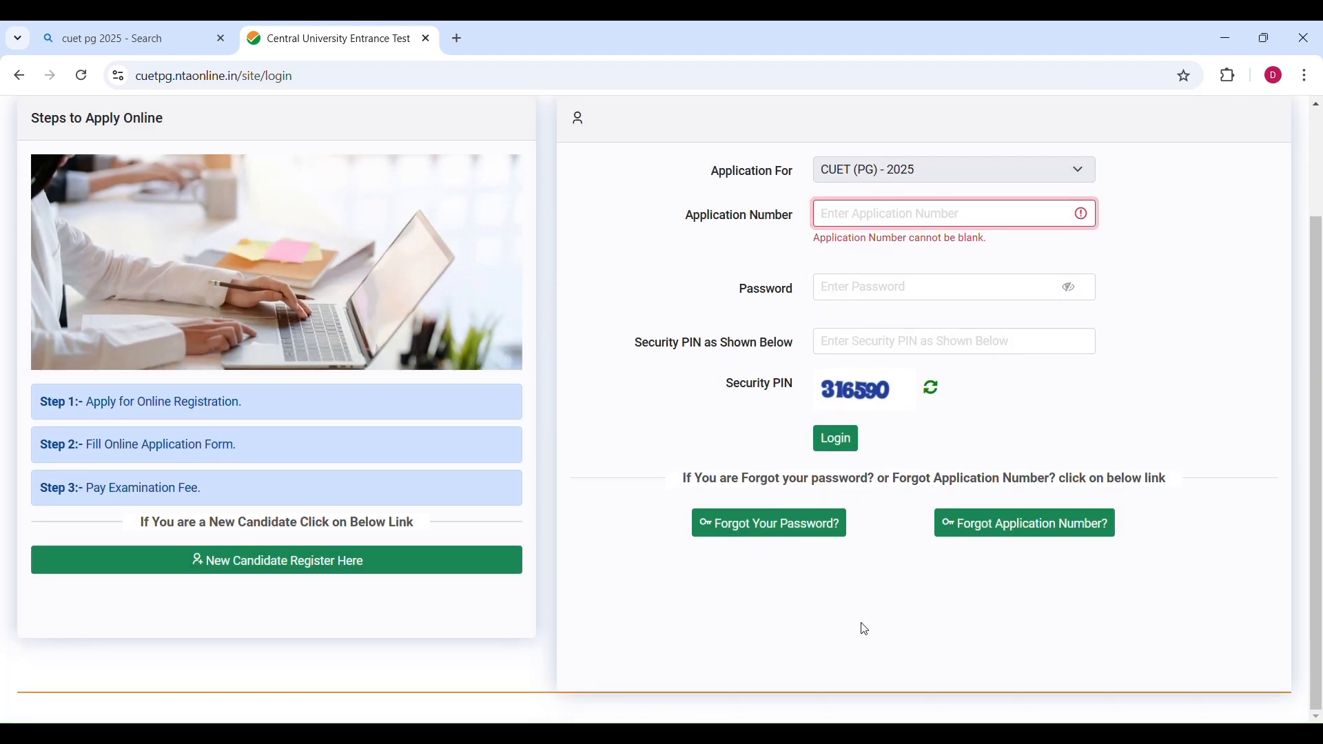
scroll(865, 630, "up", 2)
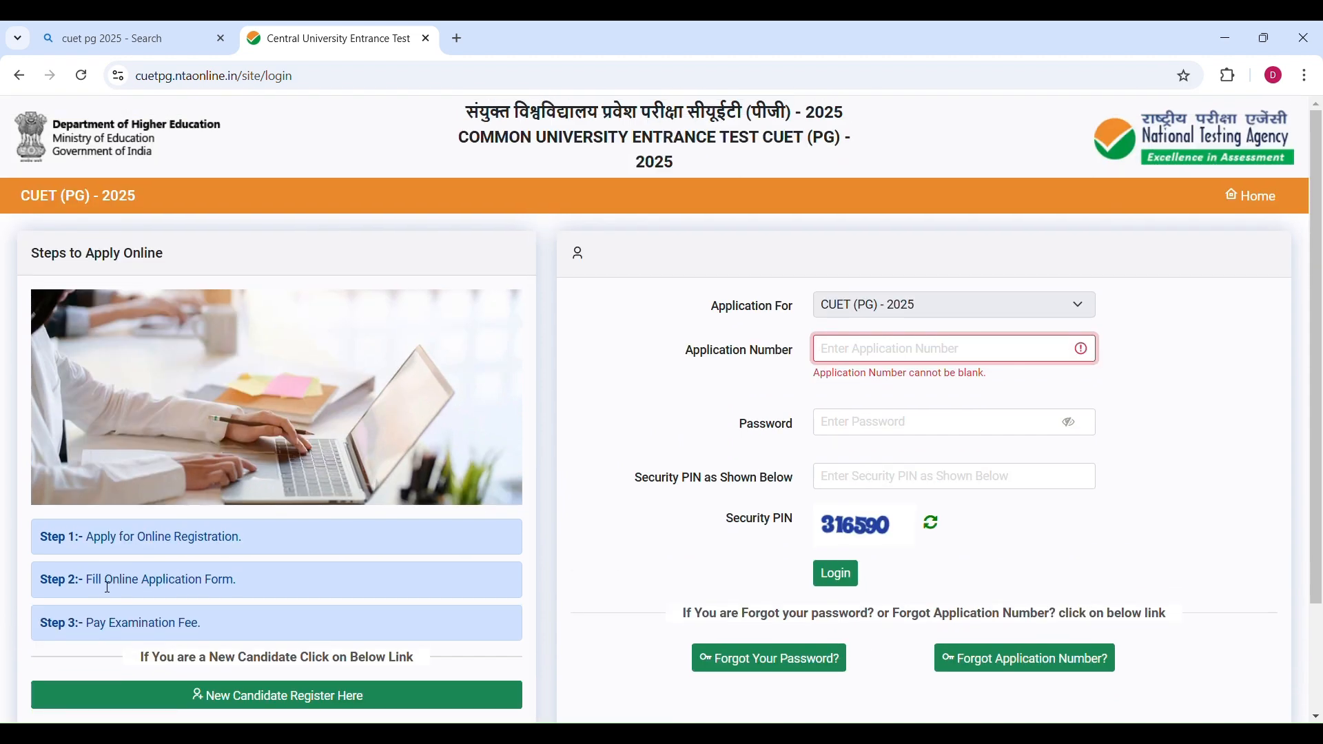
scroll(301, 552, "down", 2)
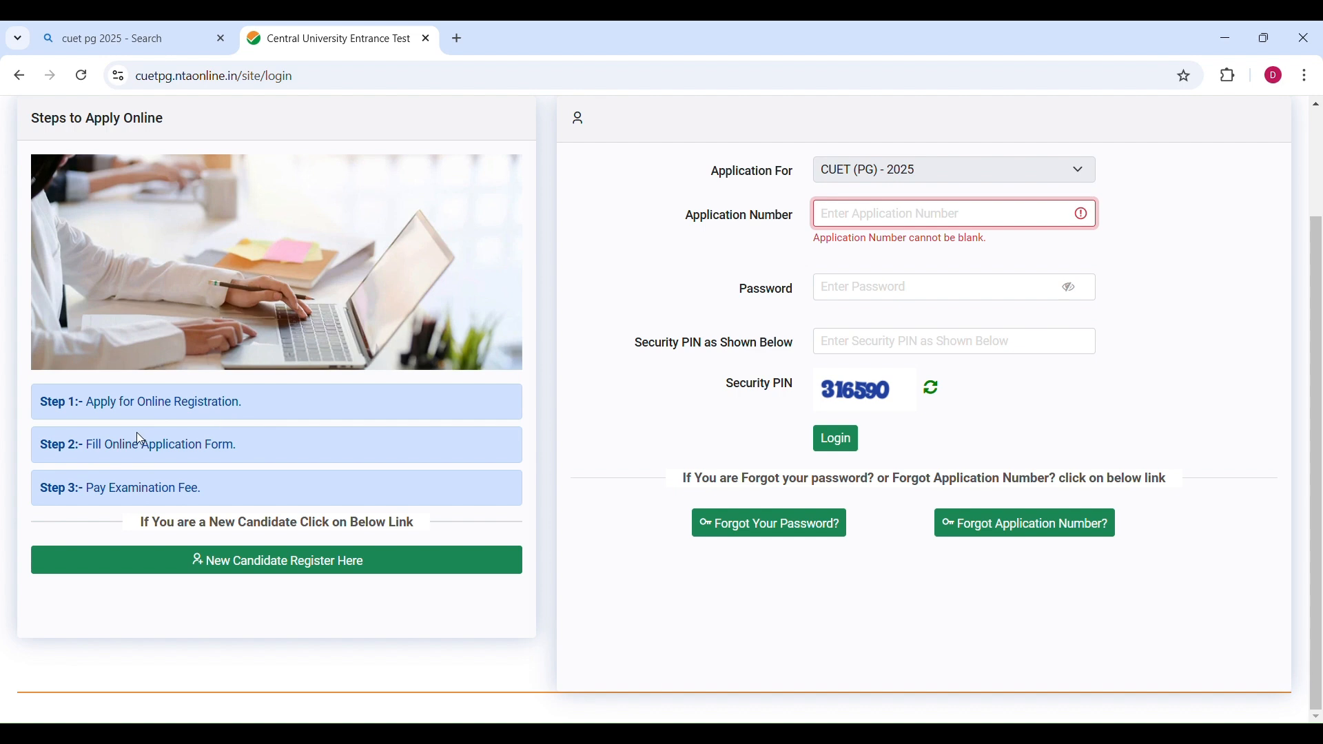
left_click(281, 463)
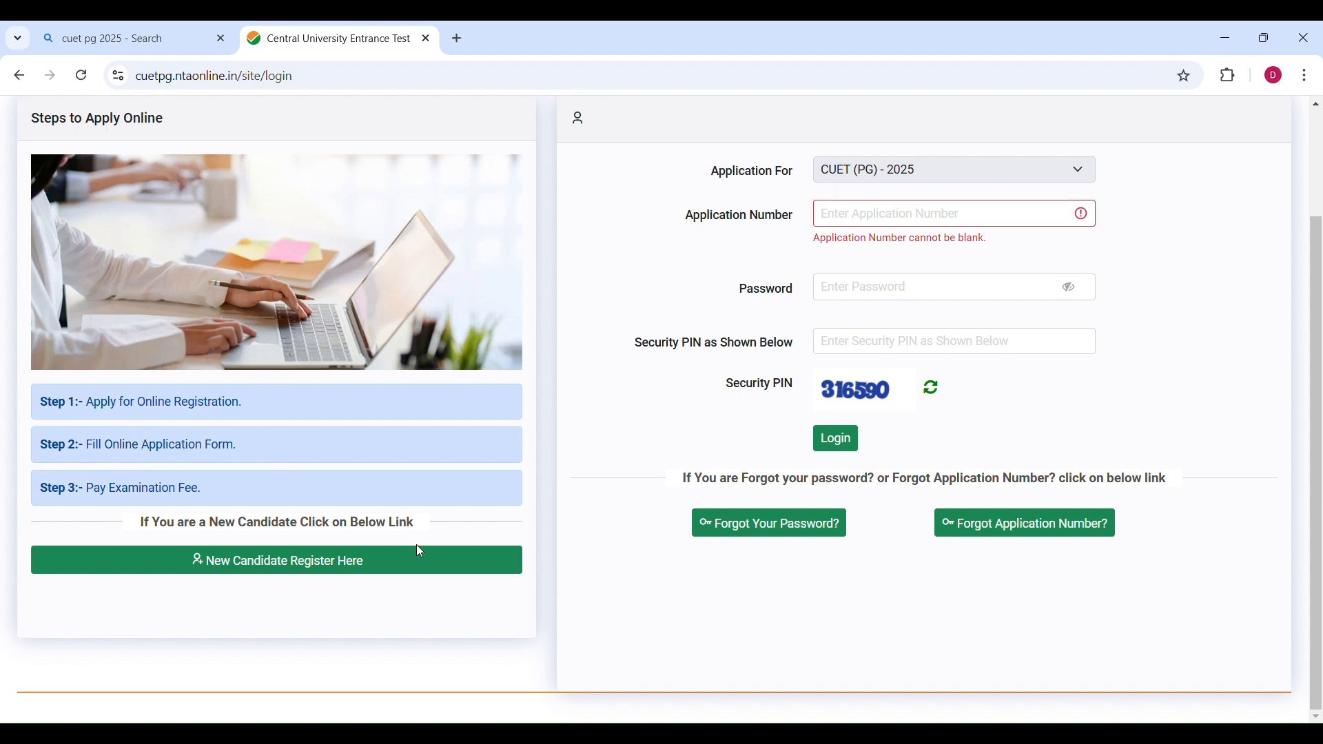
scroll(422, 548, "up", 2)
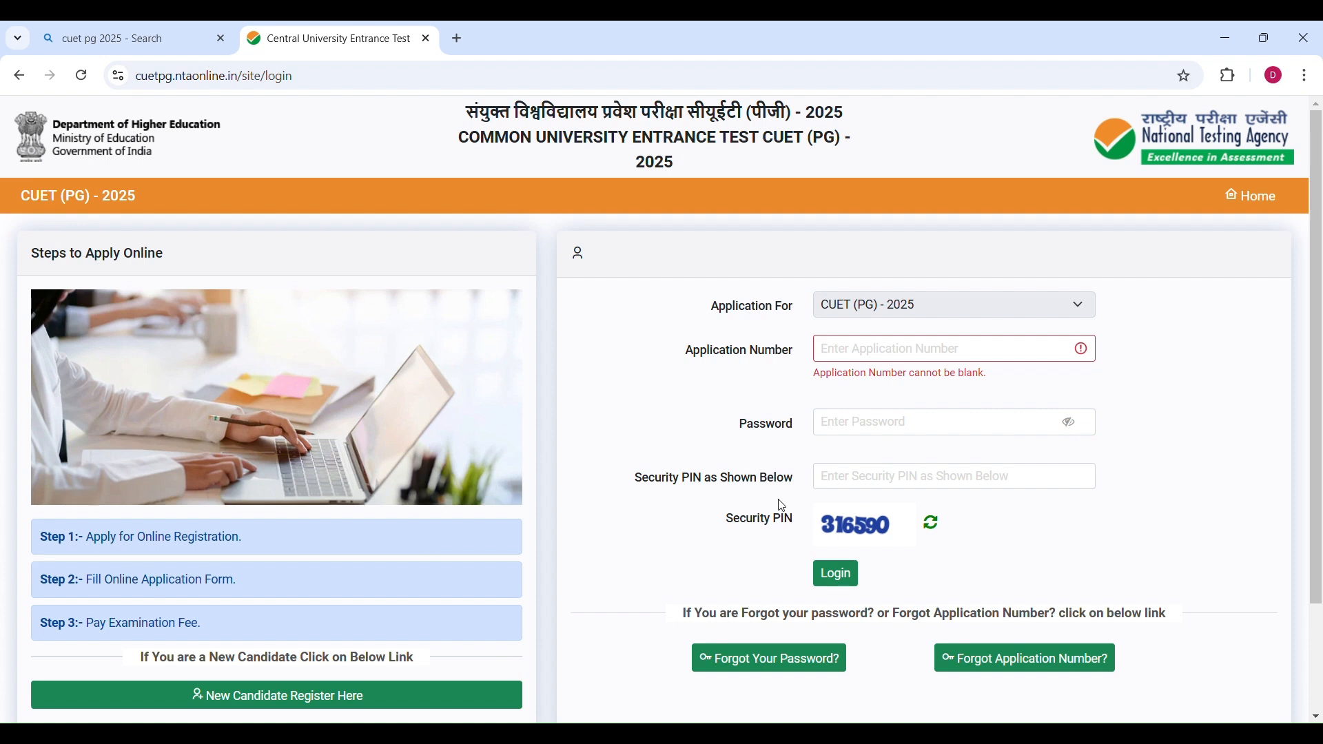
left_click(831, 360)
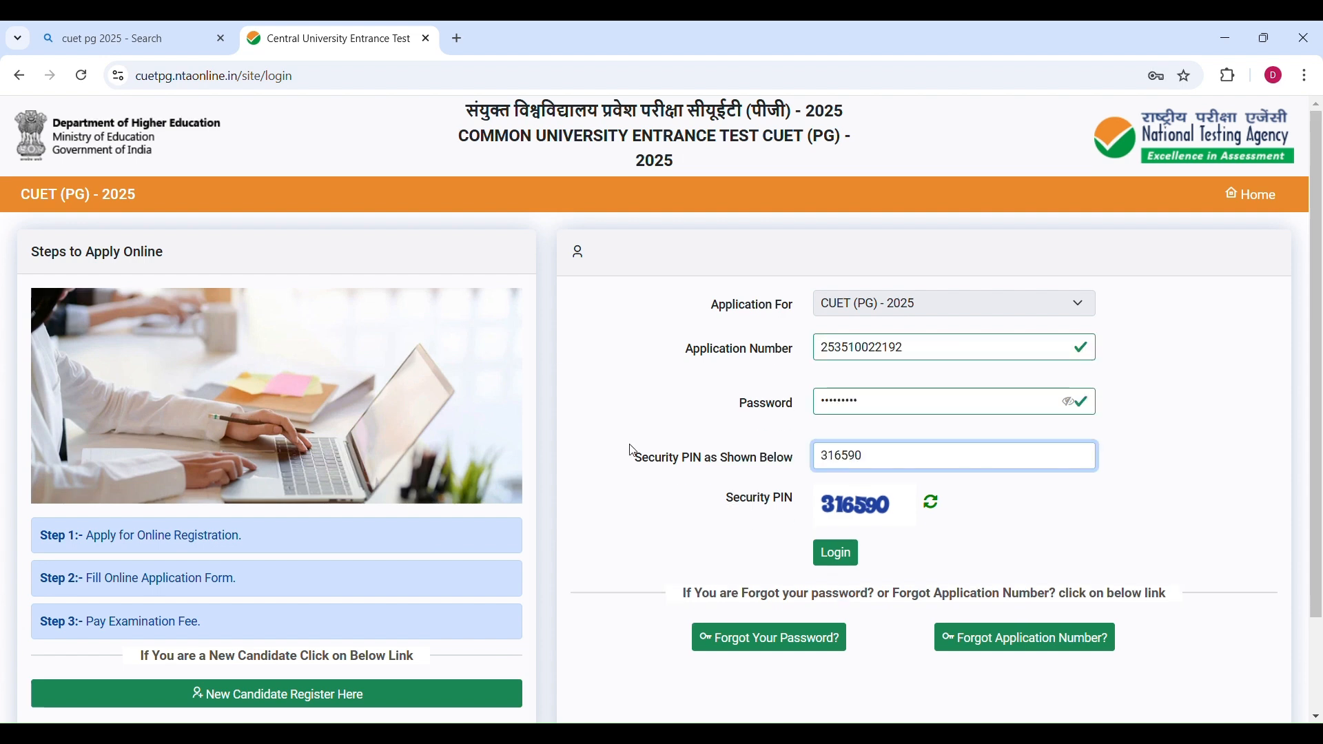
scroll(632, 453, "down", 2)
left_click(836, 441)
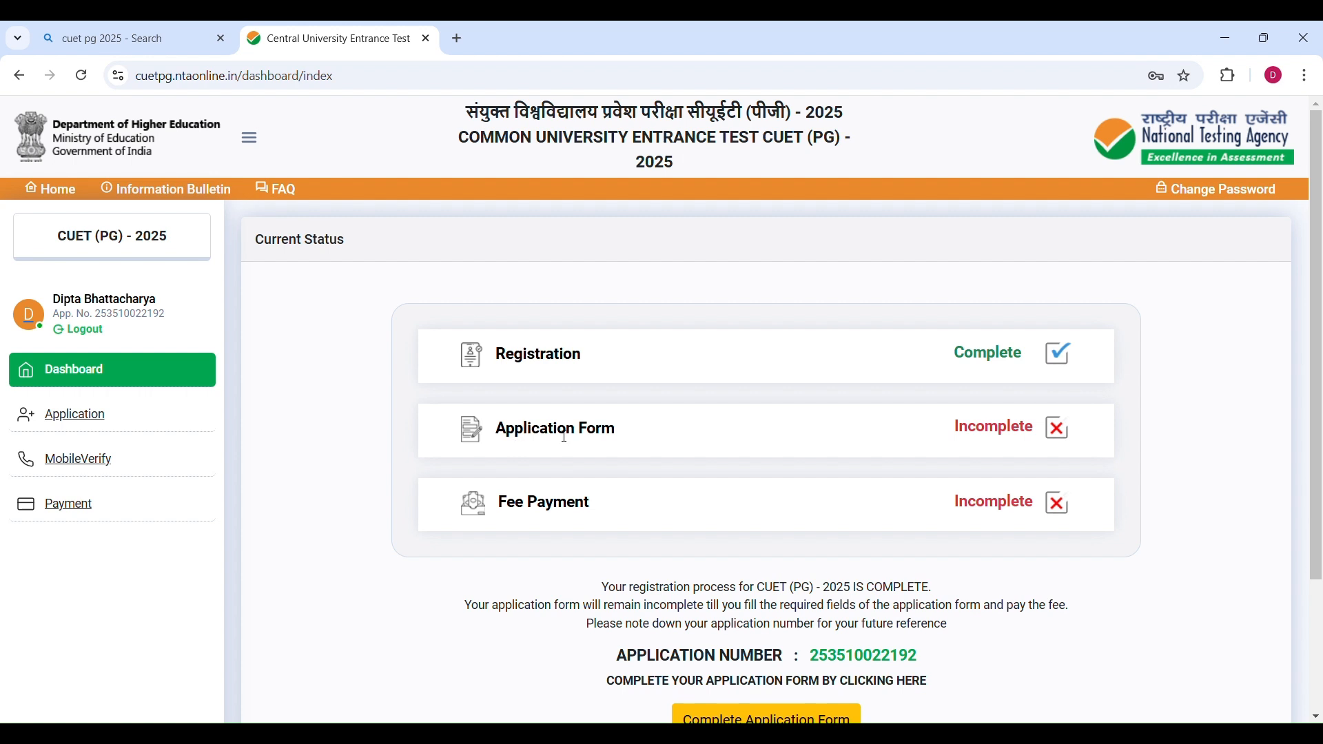
Open the Application section and review the completion status of each application part.
scroll(1012, 443, "down", 3)
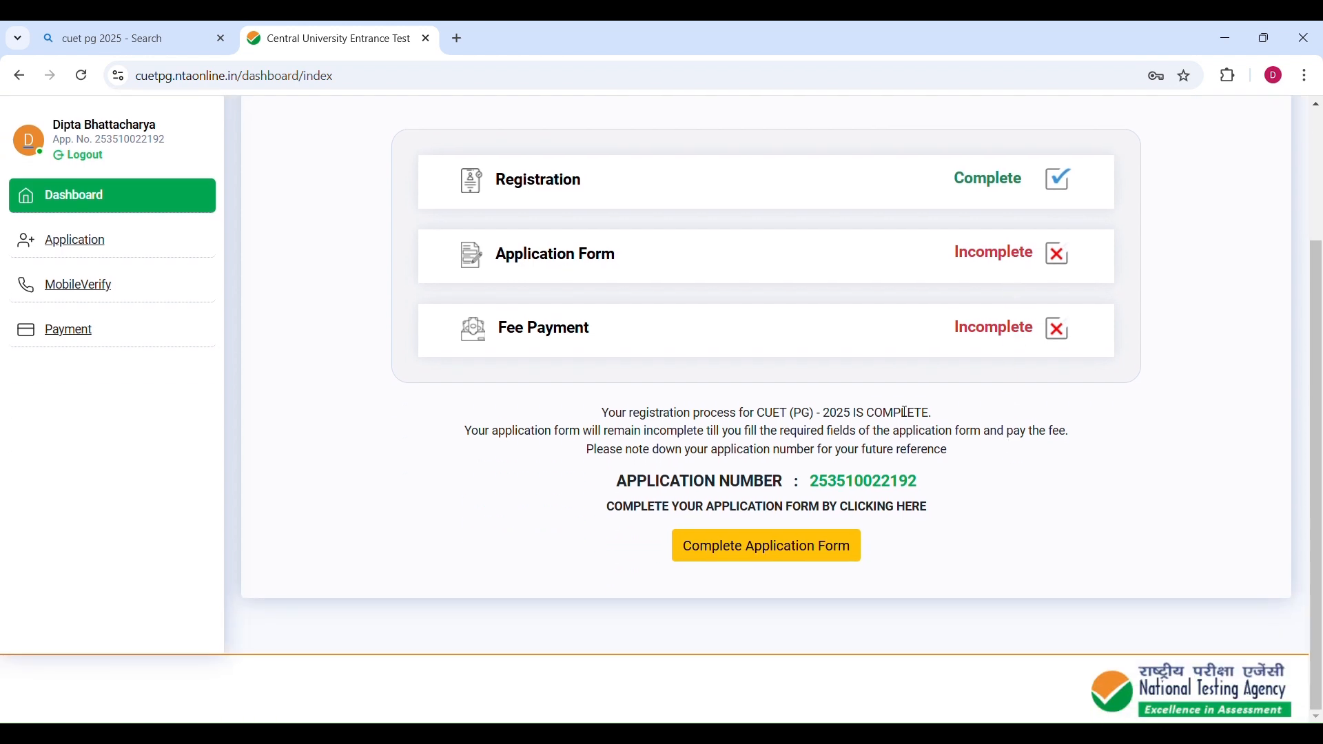
scroll(1003, 385, "up", 3)
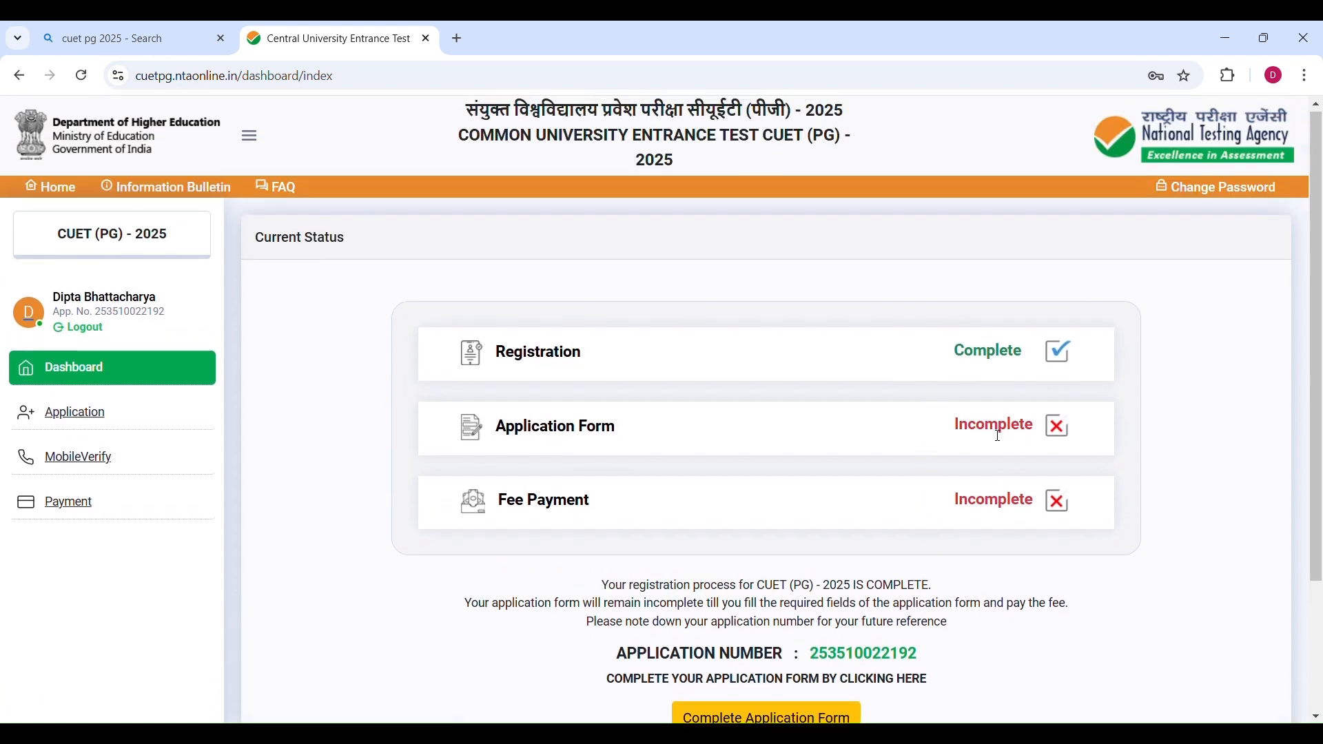
left_click(90, 420)
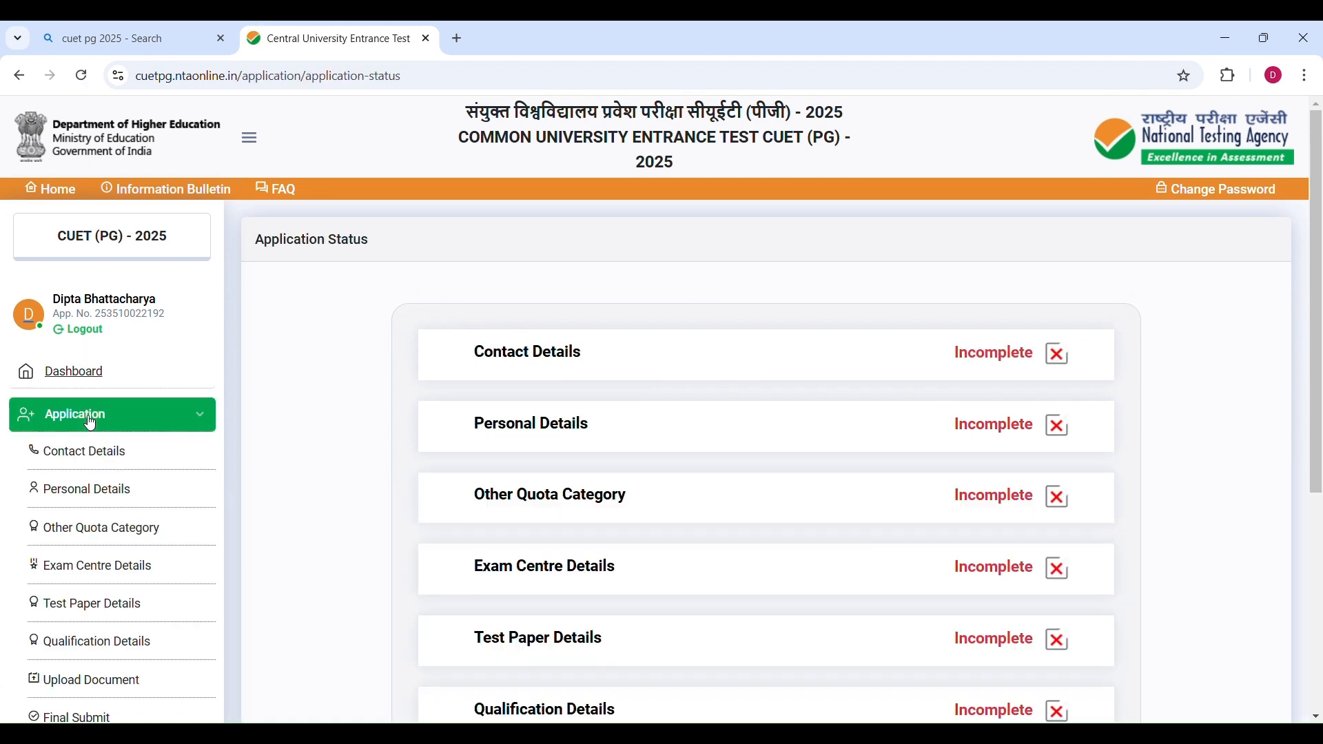
scroll(458, 393, "down", 3)
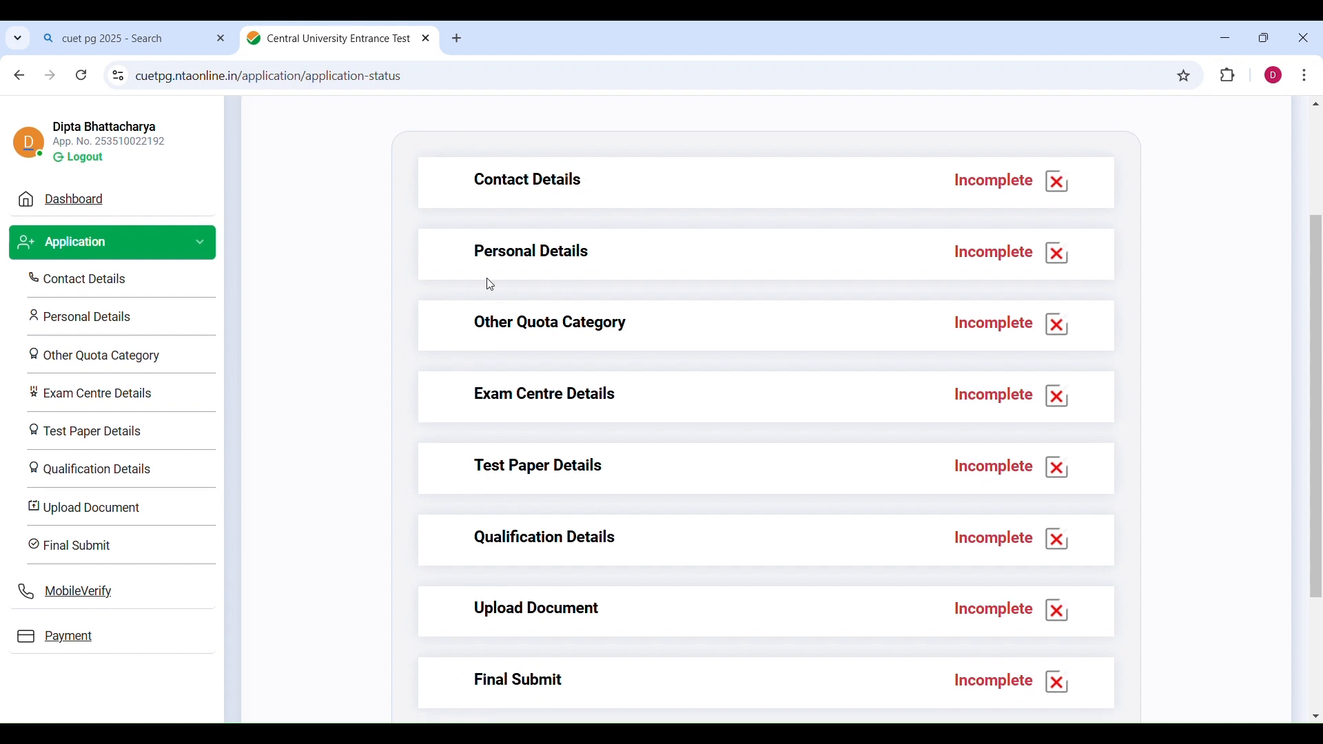
scroll(591, 405, "down", 3)
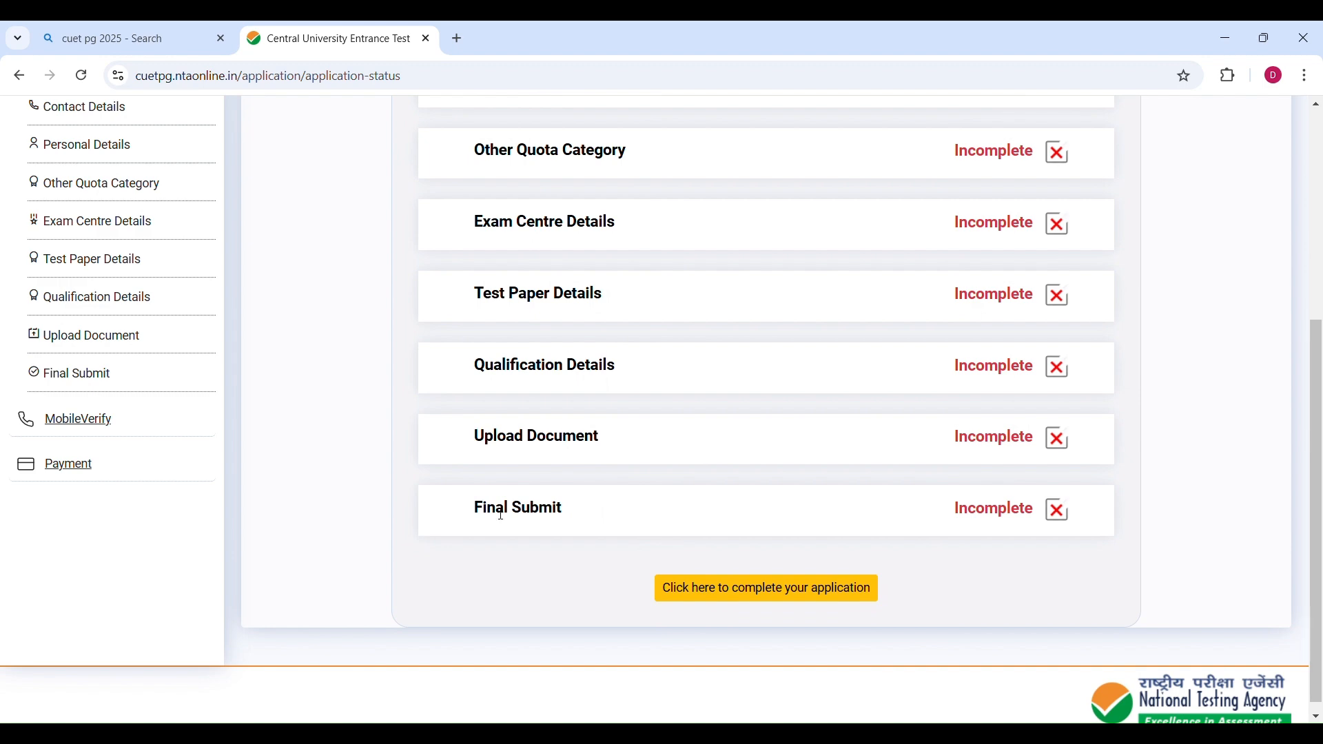
scroll(562, 518, "up", 5)
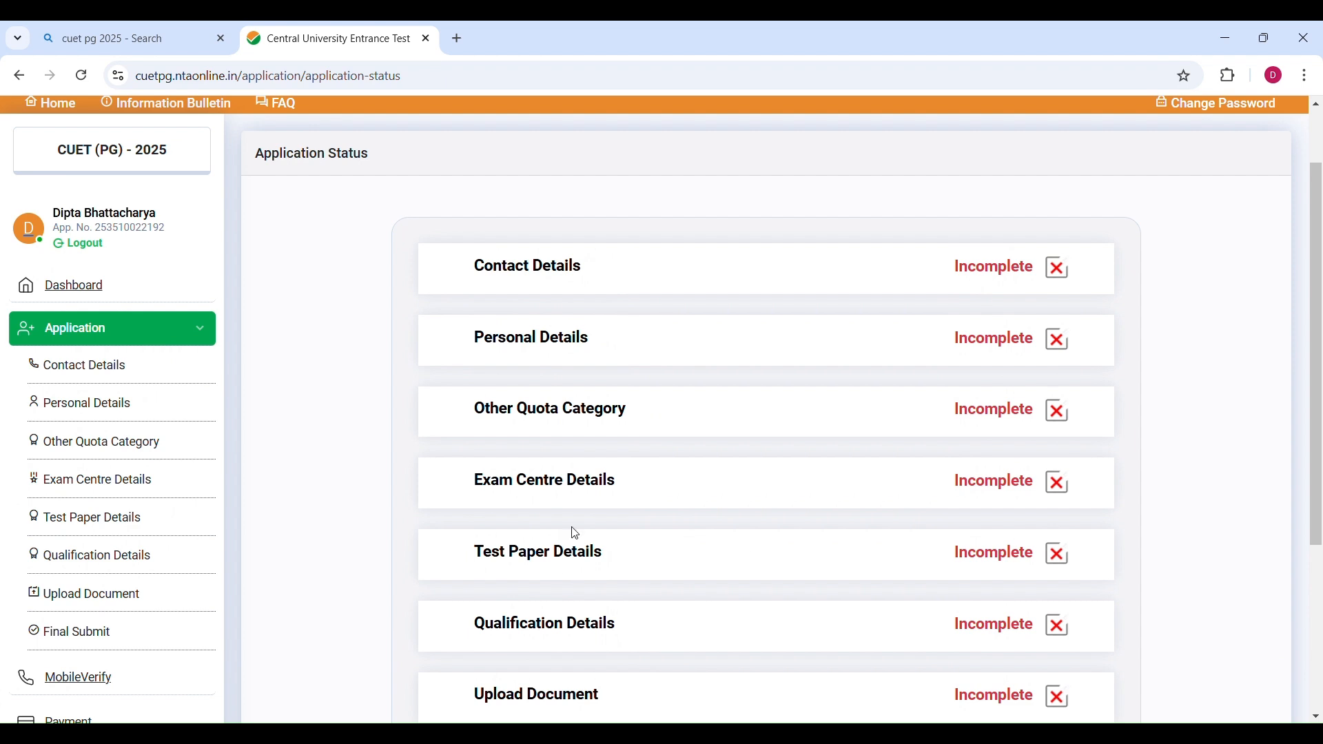
scroll(95, 376, "down", 3)
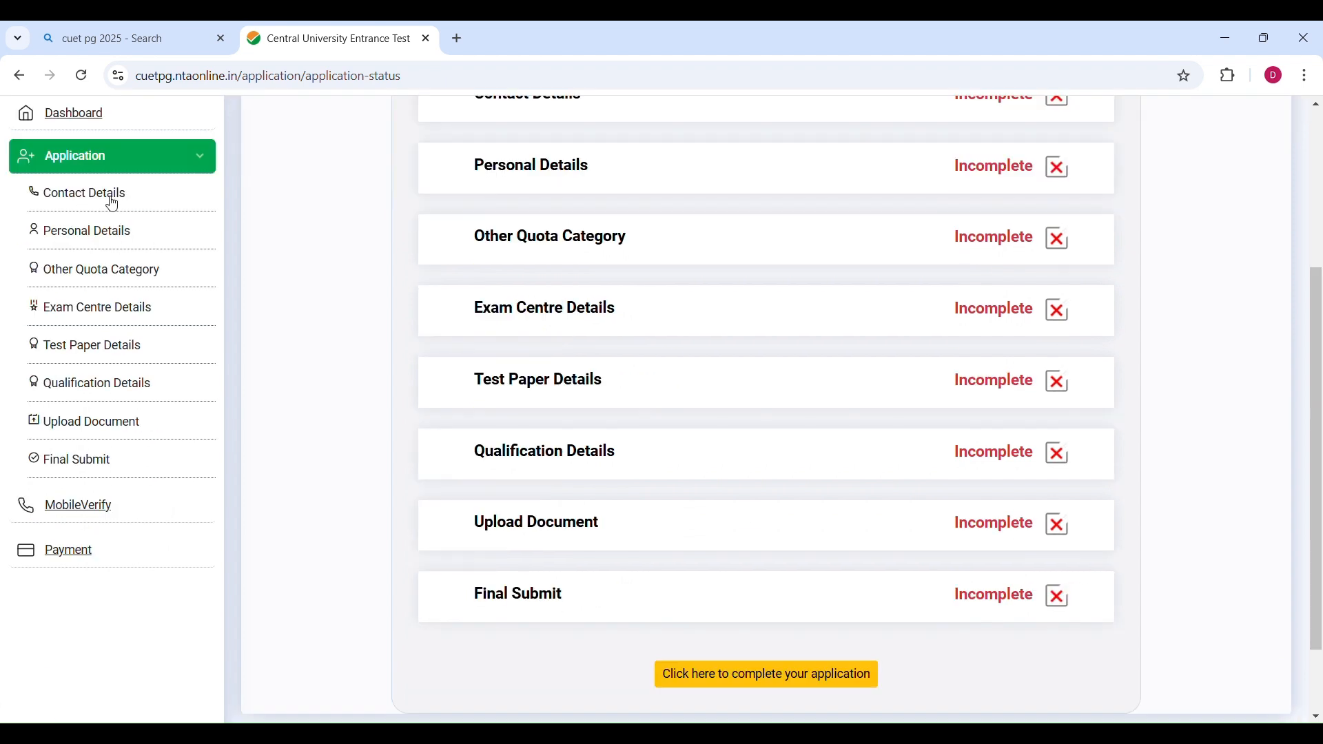
Open Contact Details, review the prefilled addresses, and save them to continue to Personal Details.
left_click(104, 200)
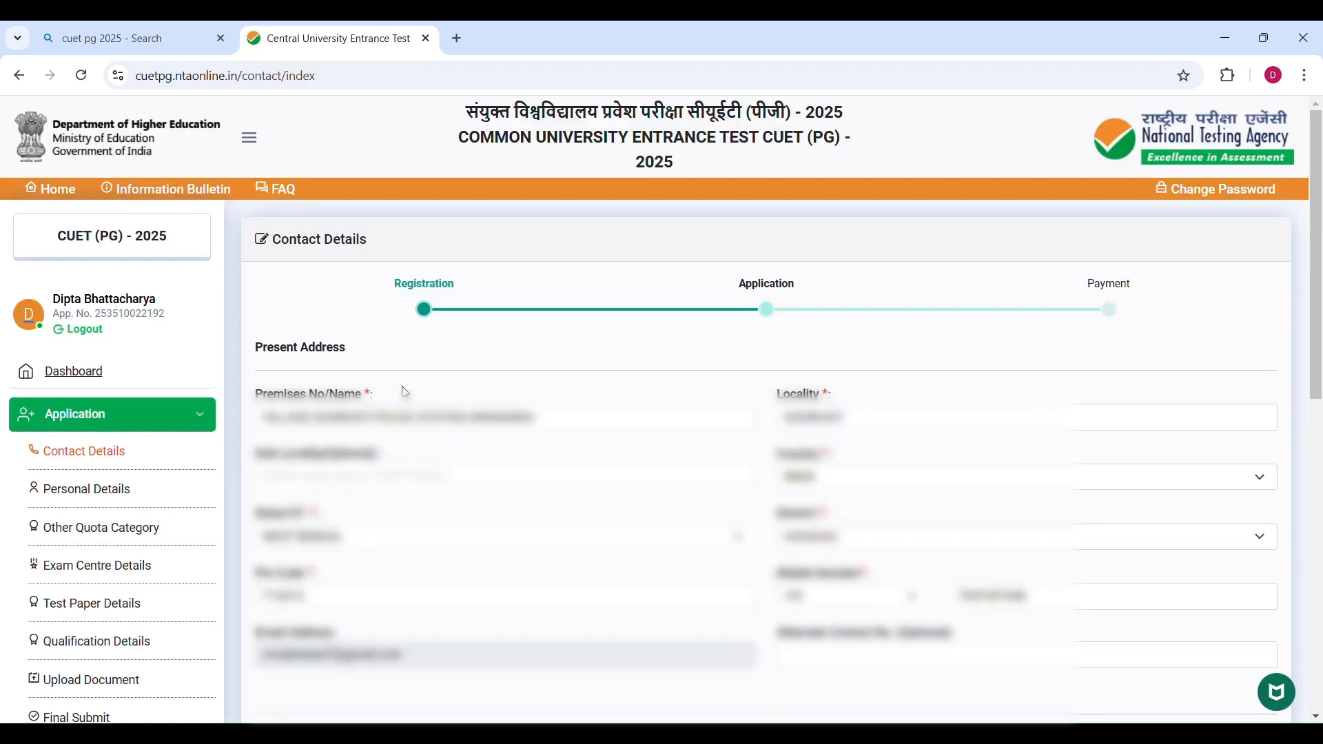
scroll(403, 390, "down", 1)
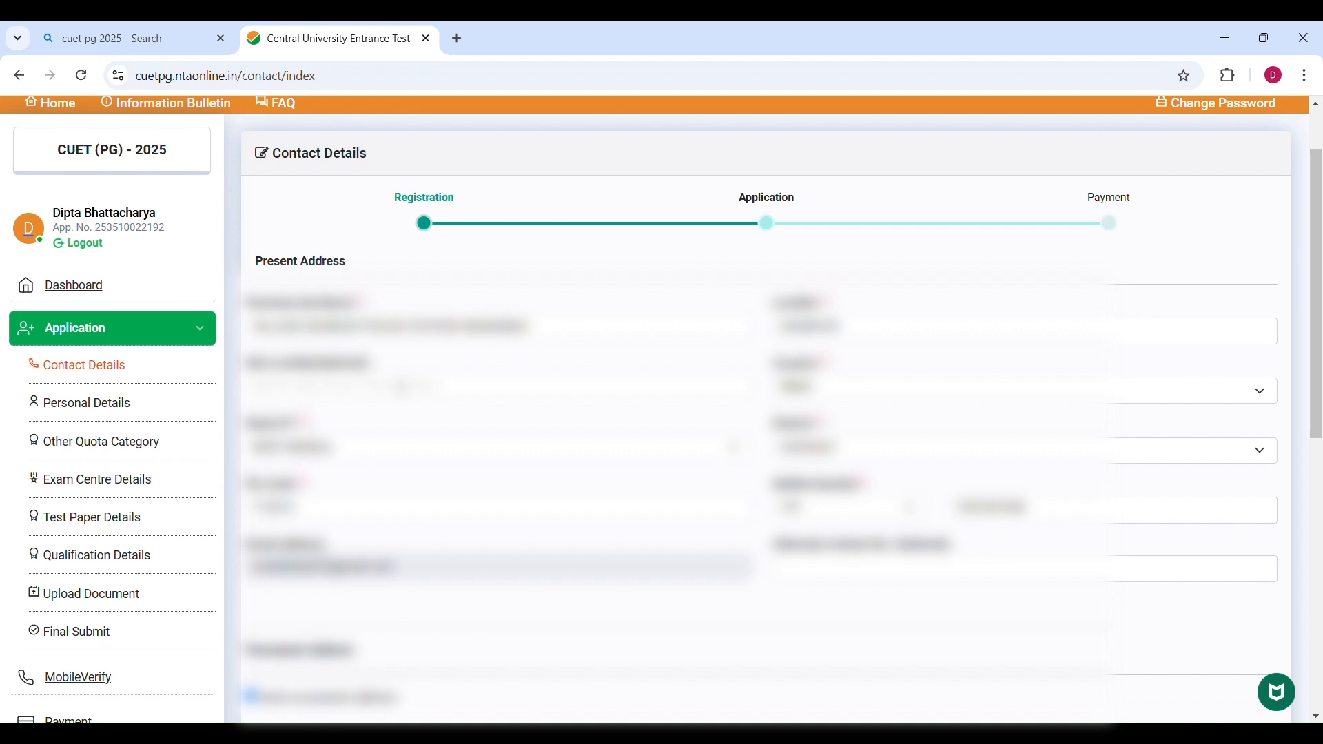
scroll(402, 384, "down", 1)
scroll(846, 500, "down", 6)
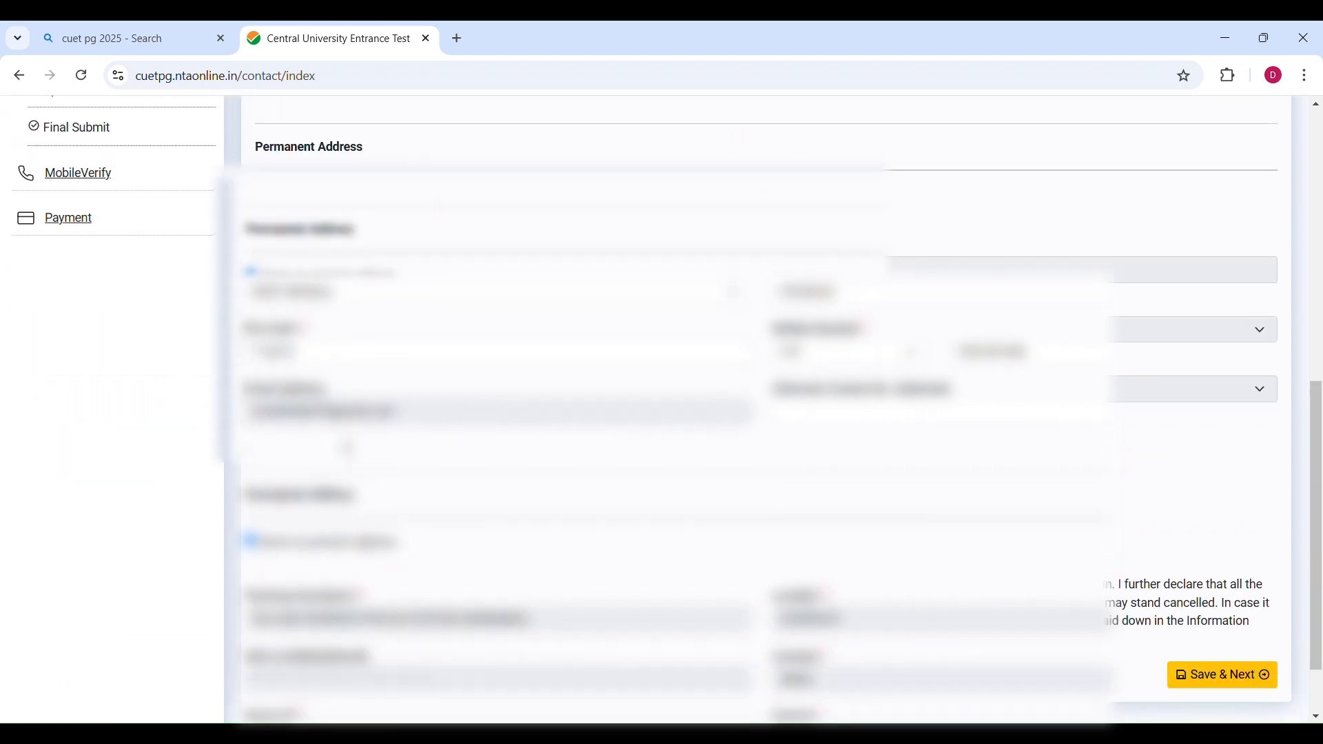
scroll(848, 501, "down", 1)
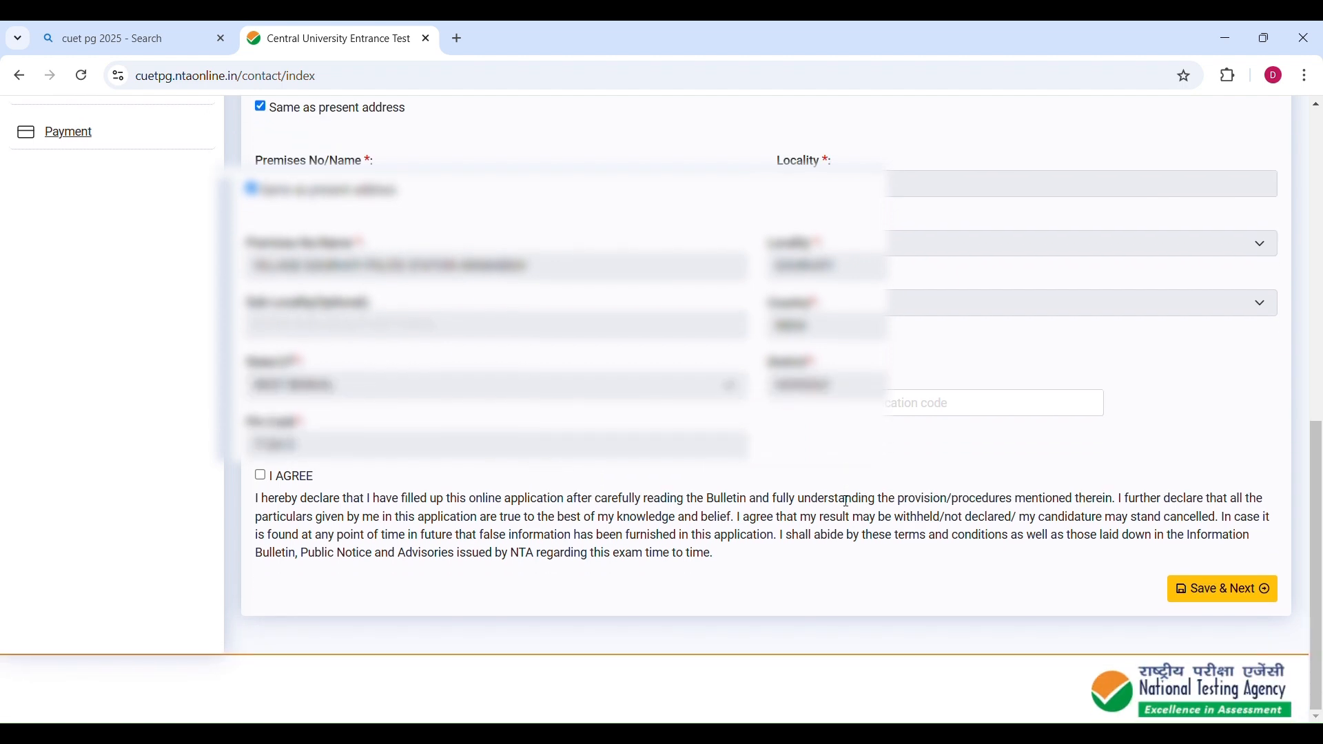
left_click(854, 403)
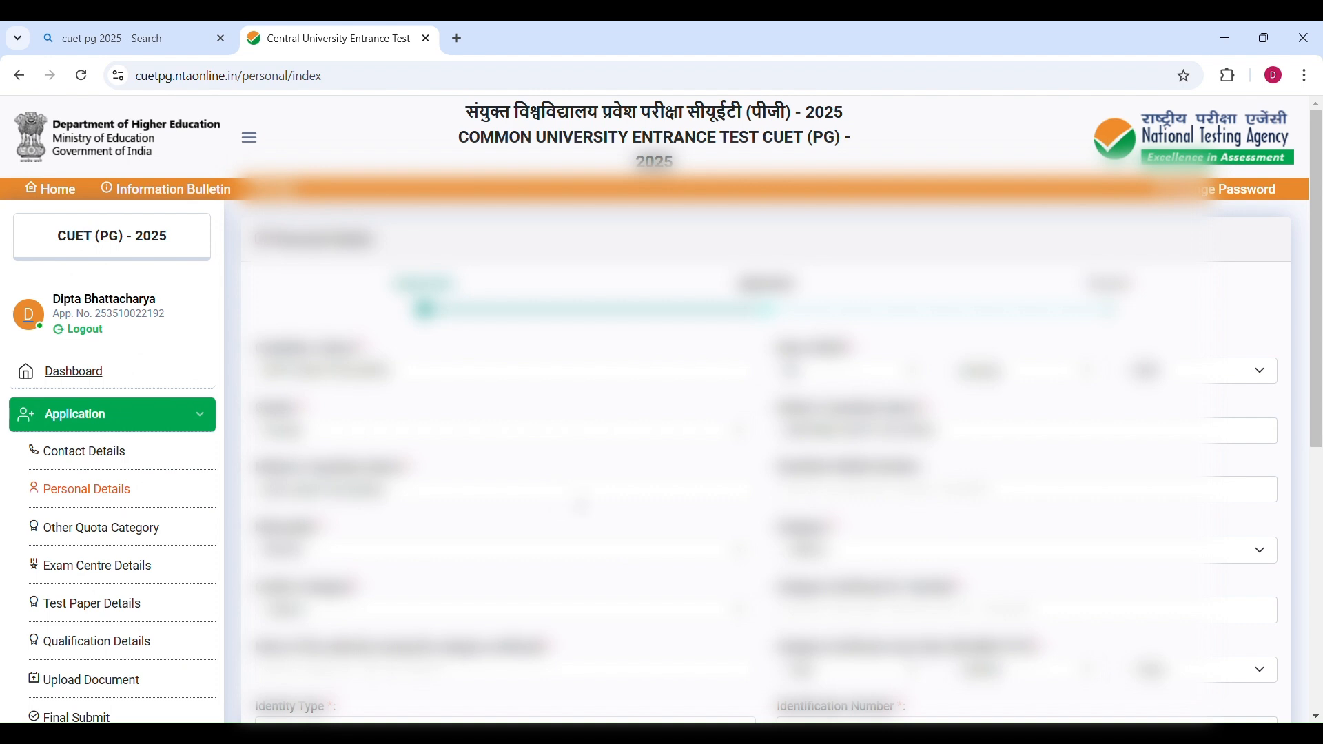
scroll(758, 413, "down", 3)
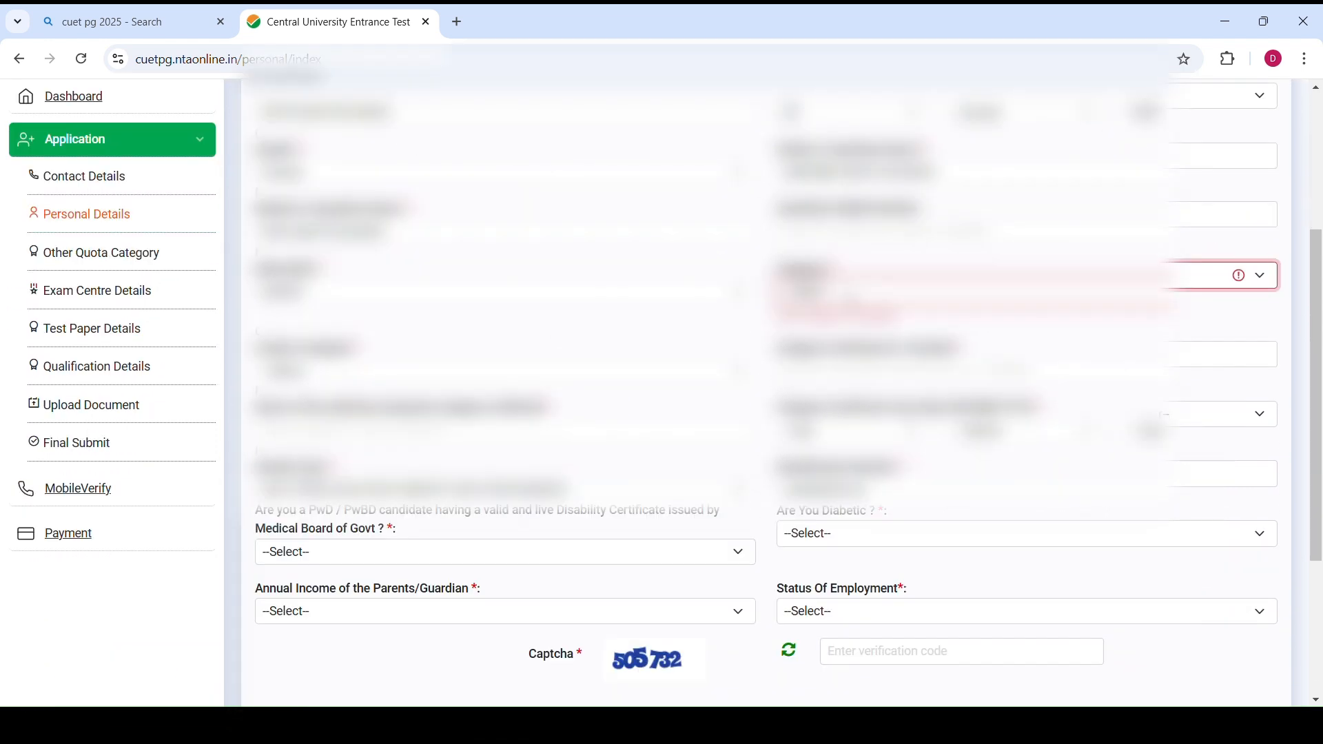
Set the category to GENERAL and answer No to the PwD / PwBD disability certificate question.
left_click(851, 285)
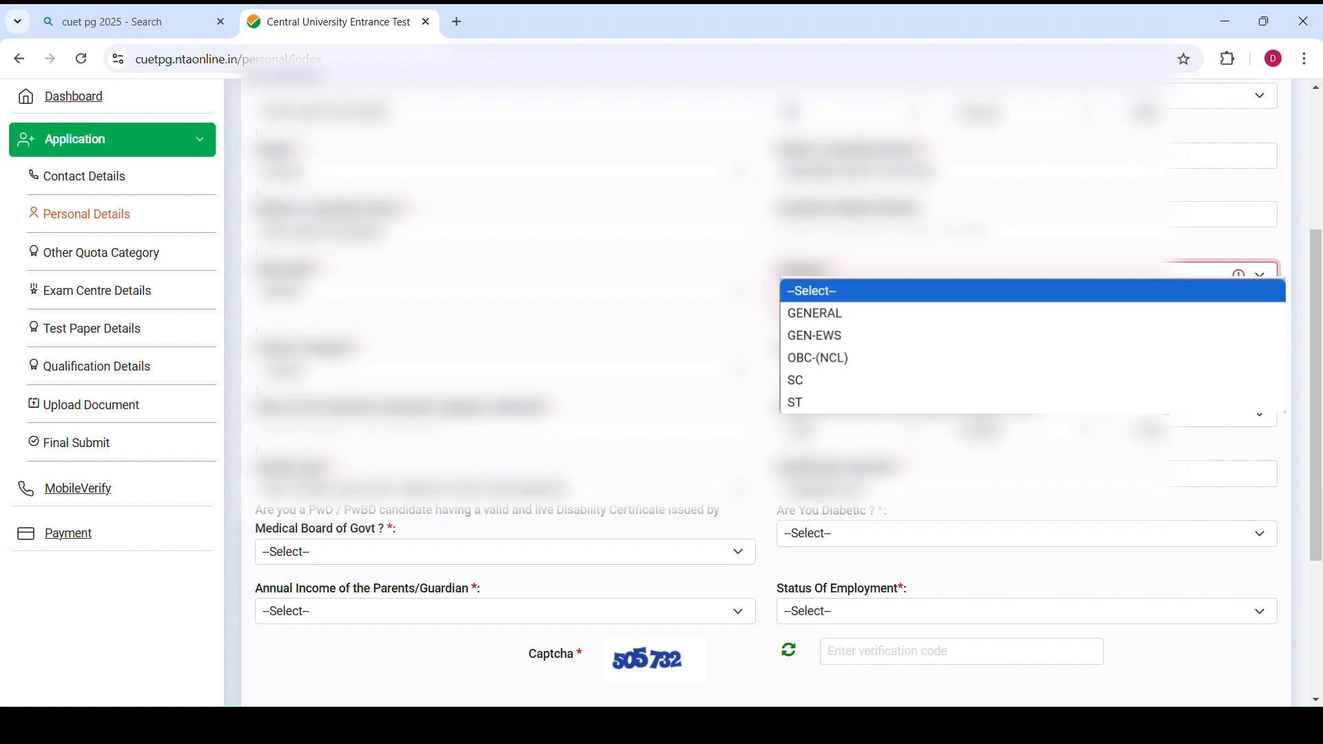
left_click(815, 313)
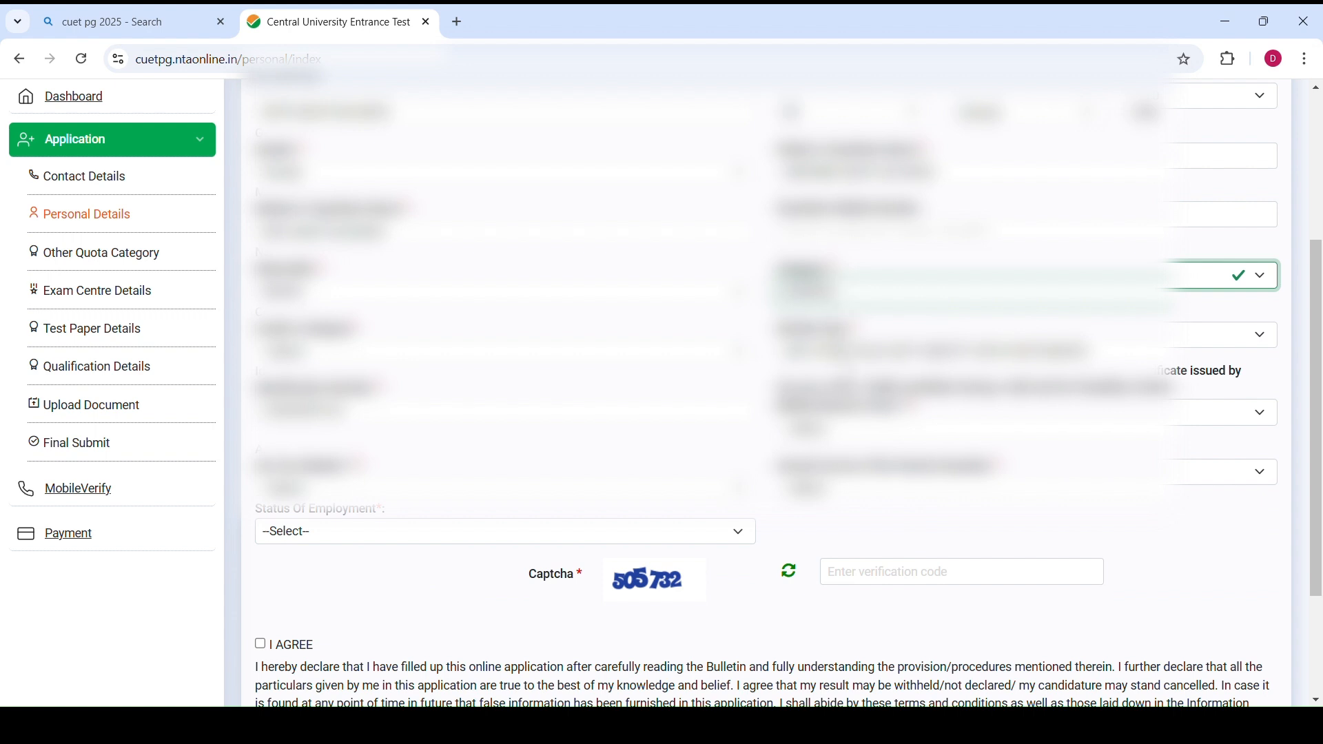
key("Down")
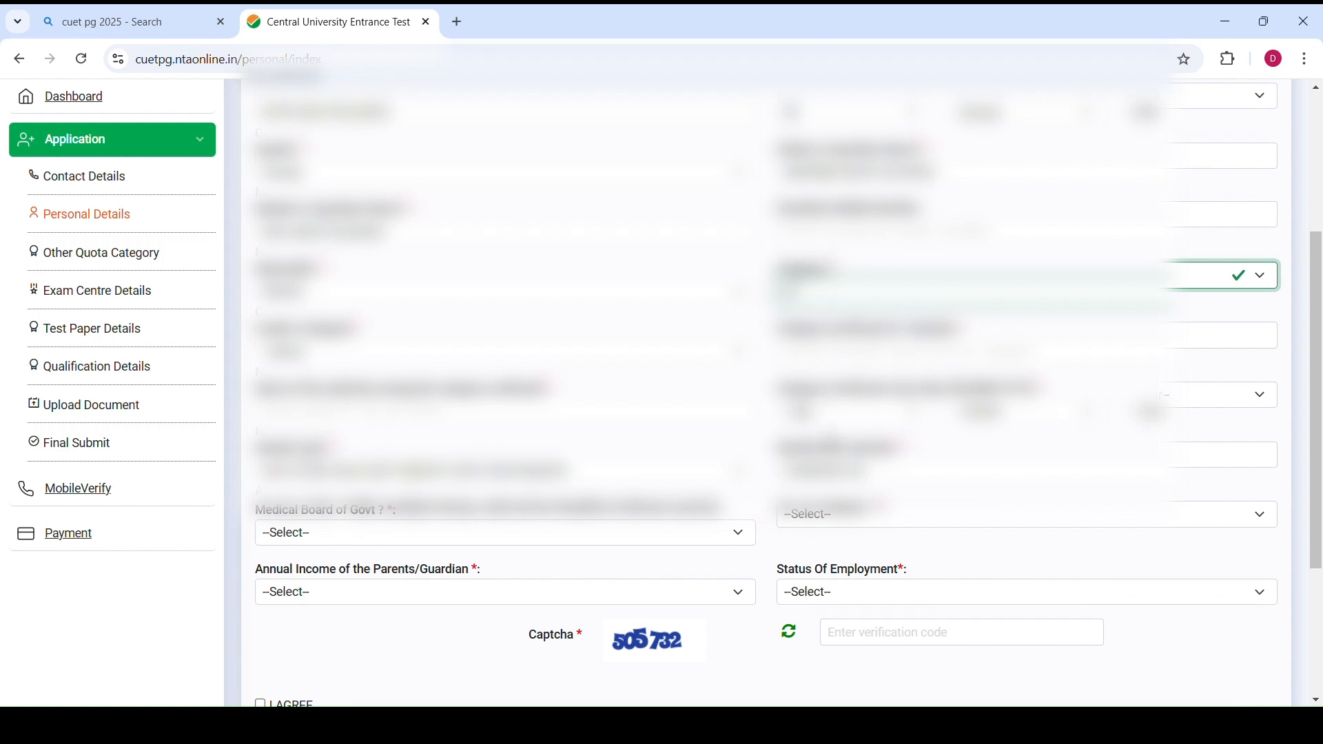
scroll(765, 393, "down", 2)
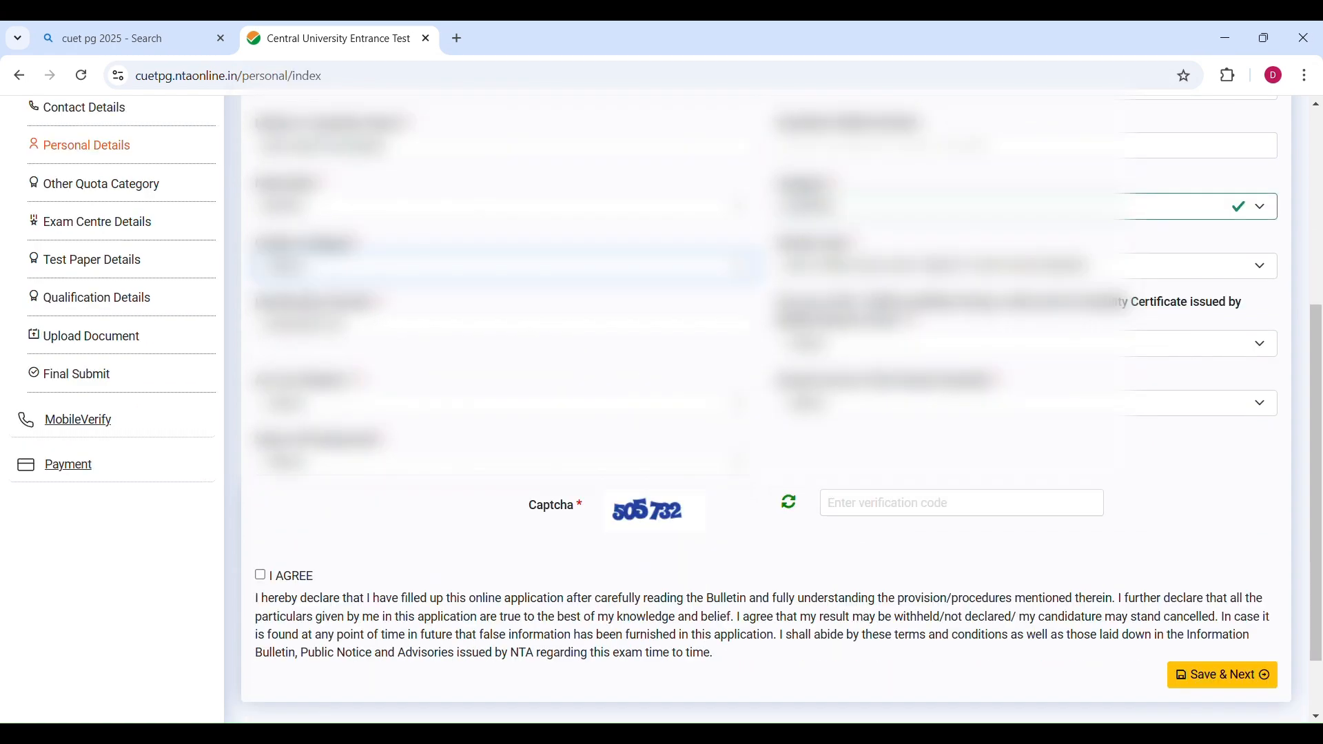
left_click(441, 296)
scroll(831, 265, "down", 2)
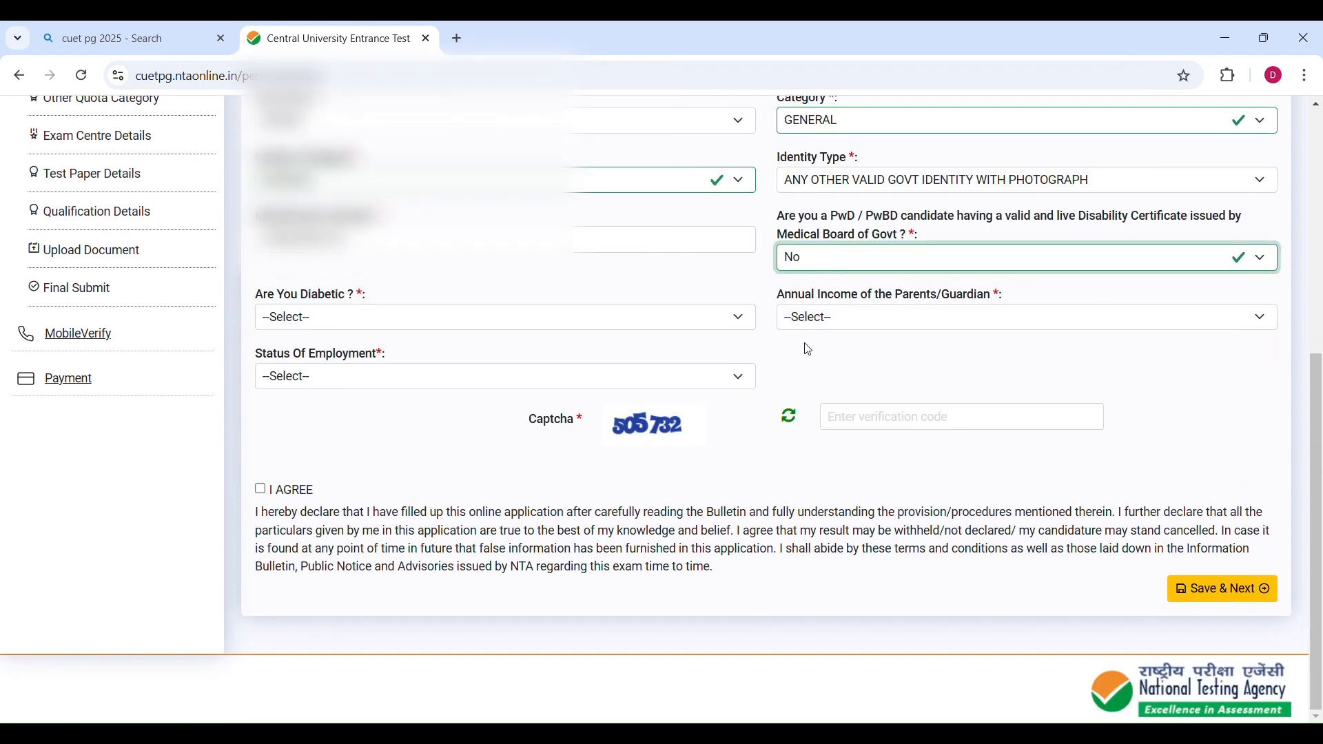
Answer No to the diabetic question and set the parents' annual income to Up to 100000.
left_click(317, 320)
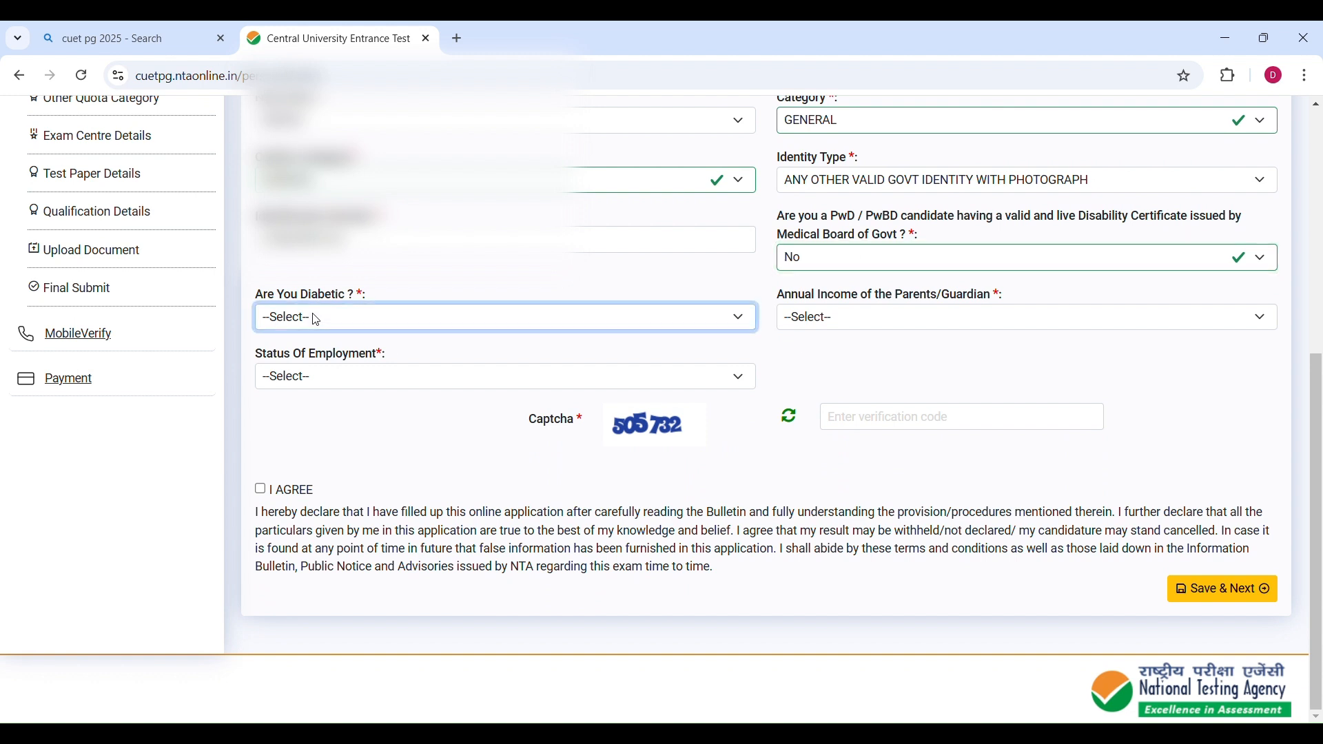
left_click(319, 390)
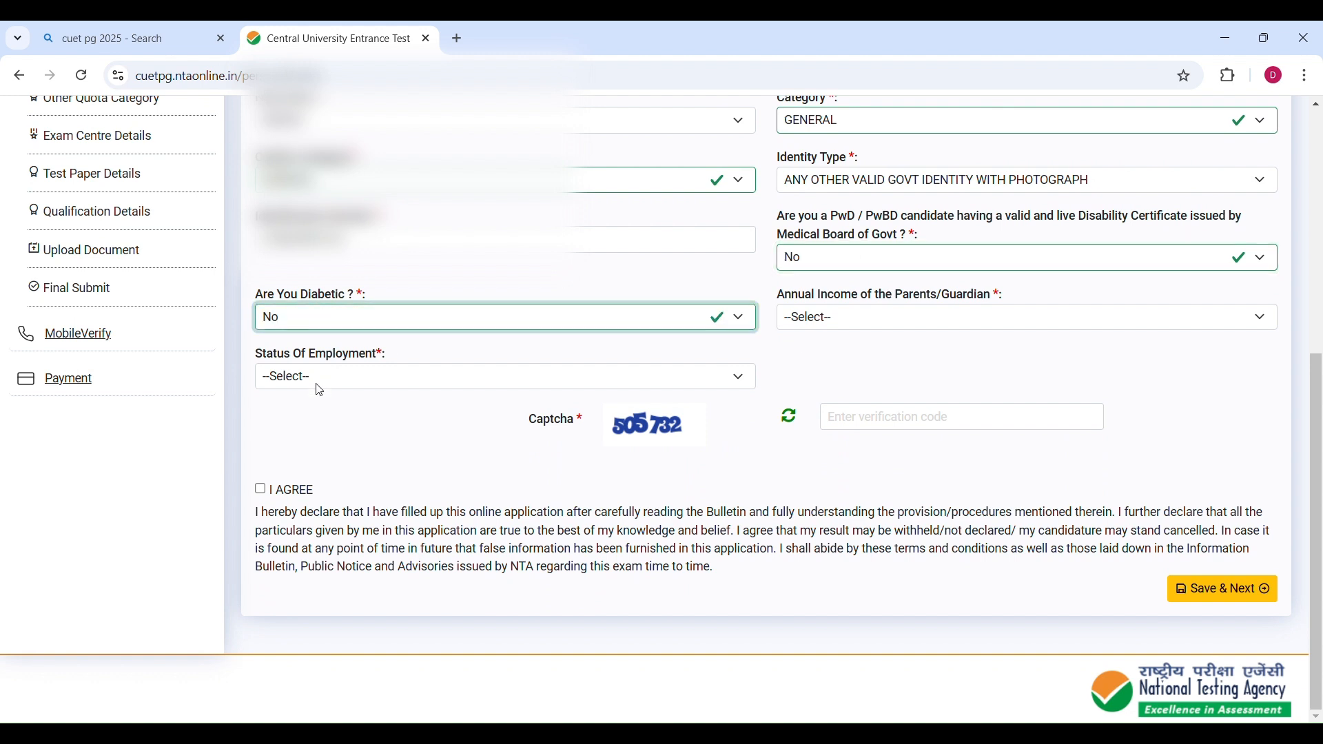
left_click(815, 329)
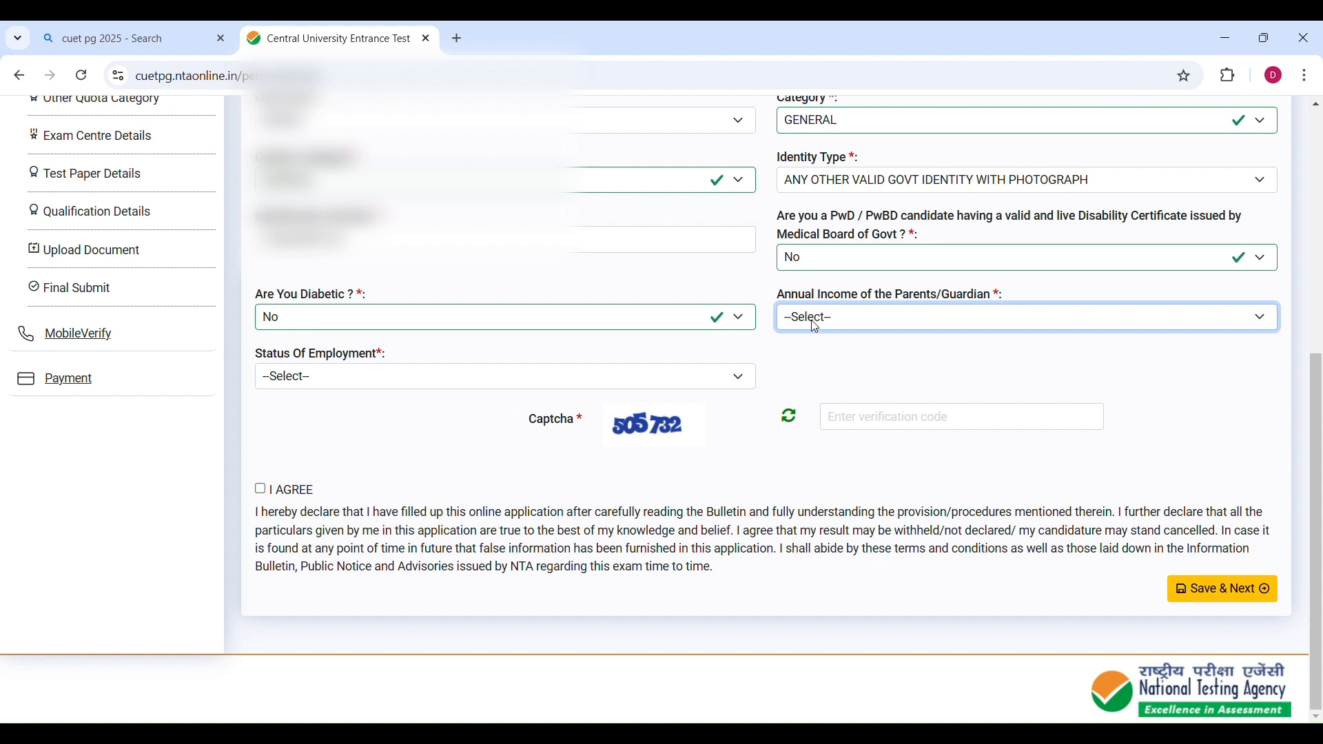
left_click(815, 324)
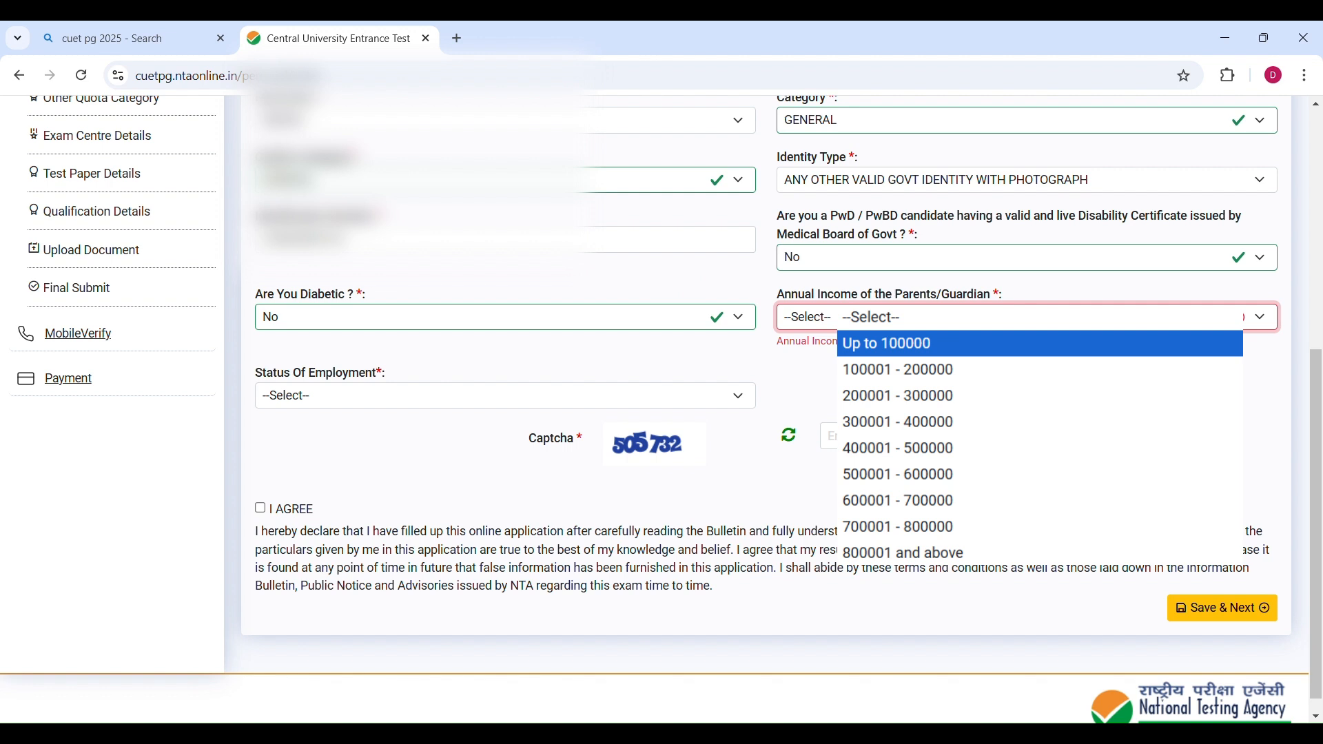
key("Return")
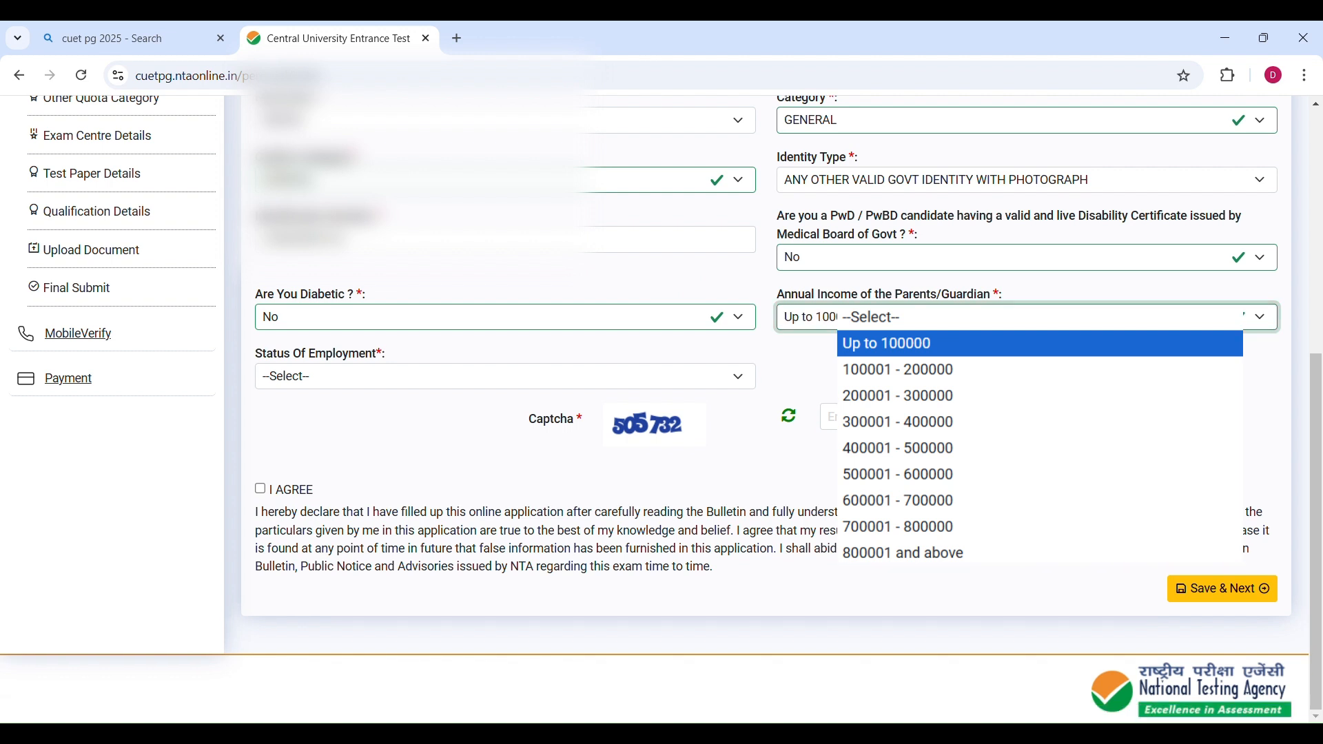
key("Tab")
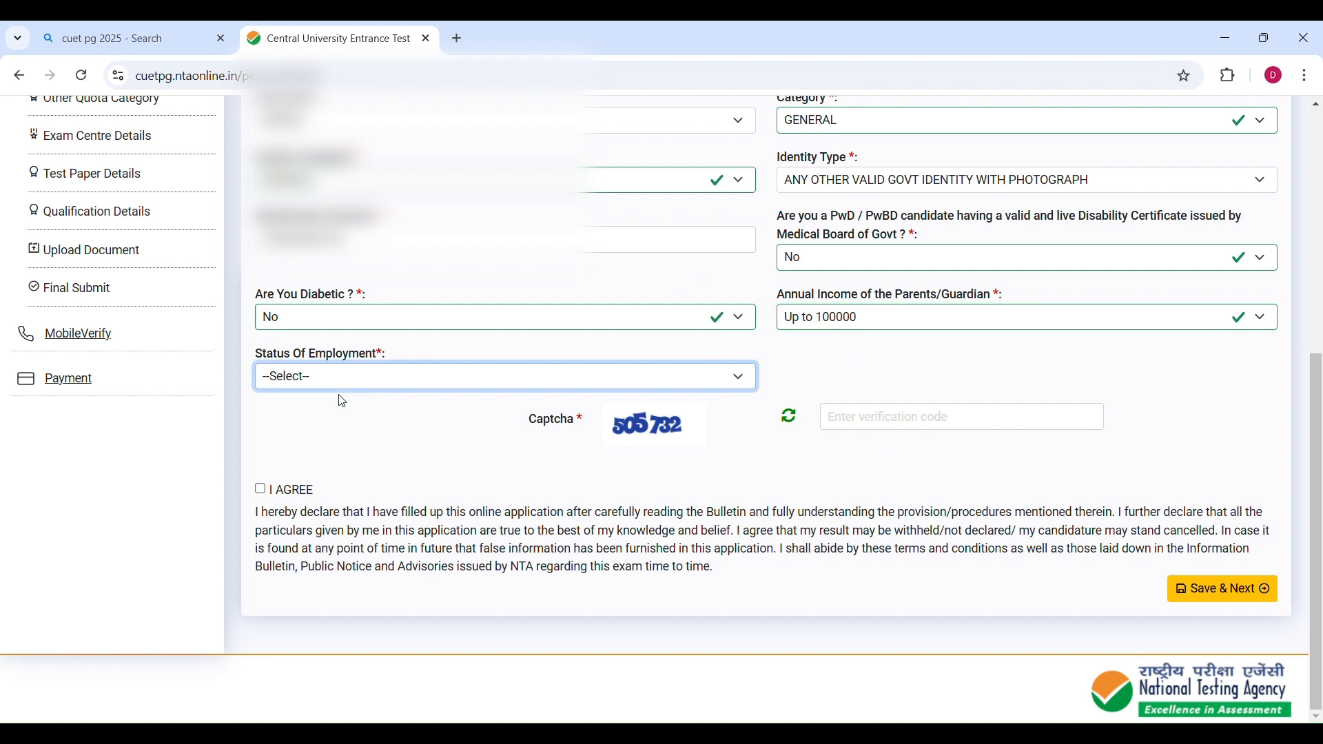
Set the employment status to Unemployed and enter the captcha 505732.
left_click(334, 426)
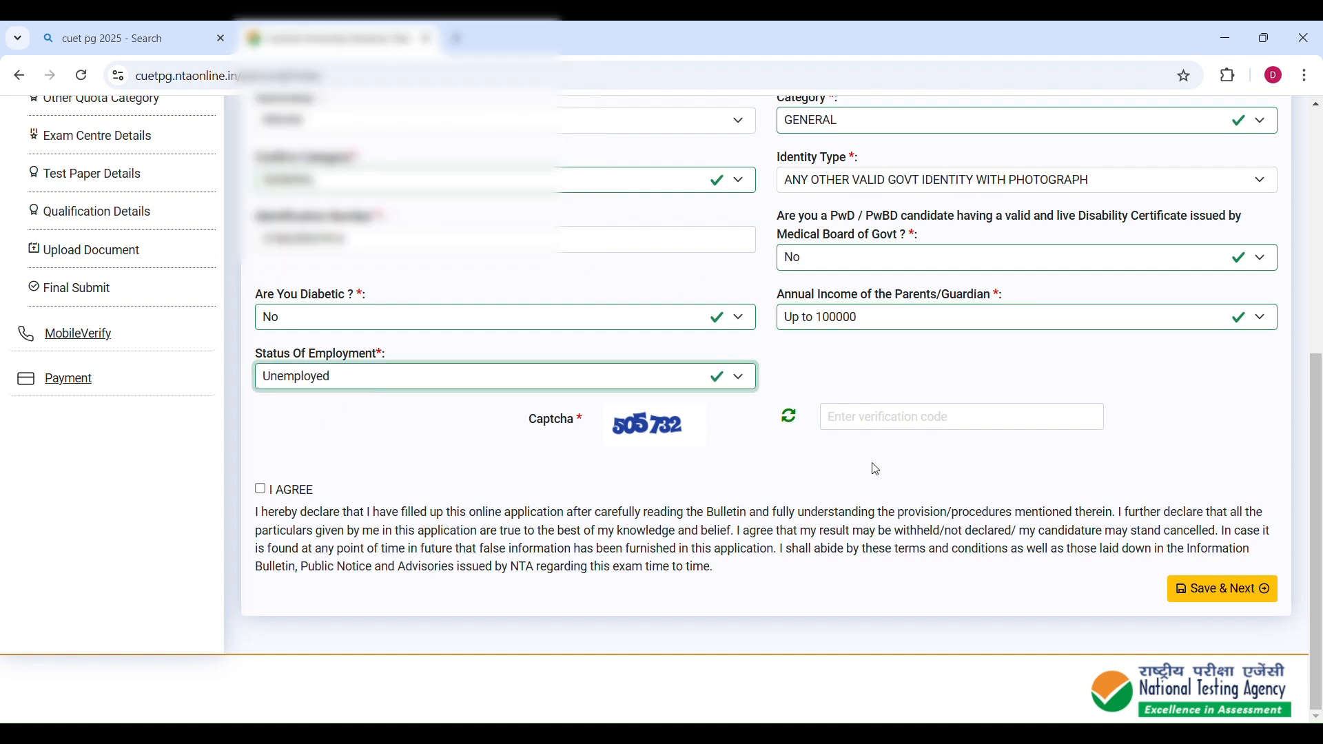
left_click(871, 417)
type("505732")
Accept the I AGREE declaration and save the personal details, acknowledging the confirmation.
left_click(261, 489)
left_click(261, 489)
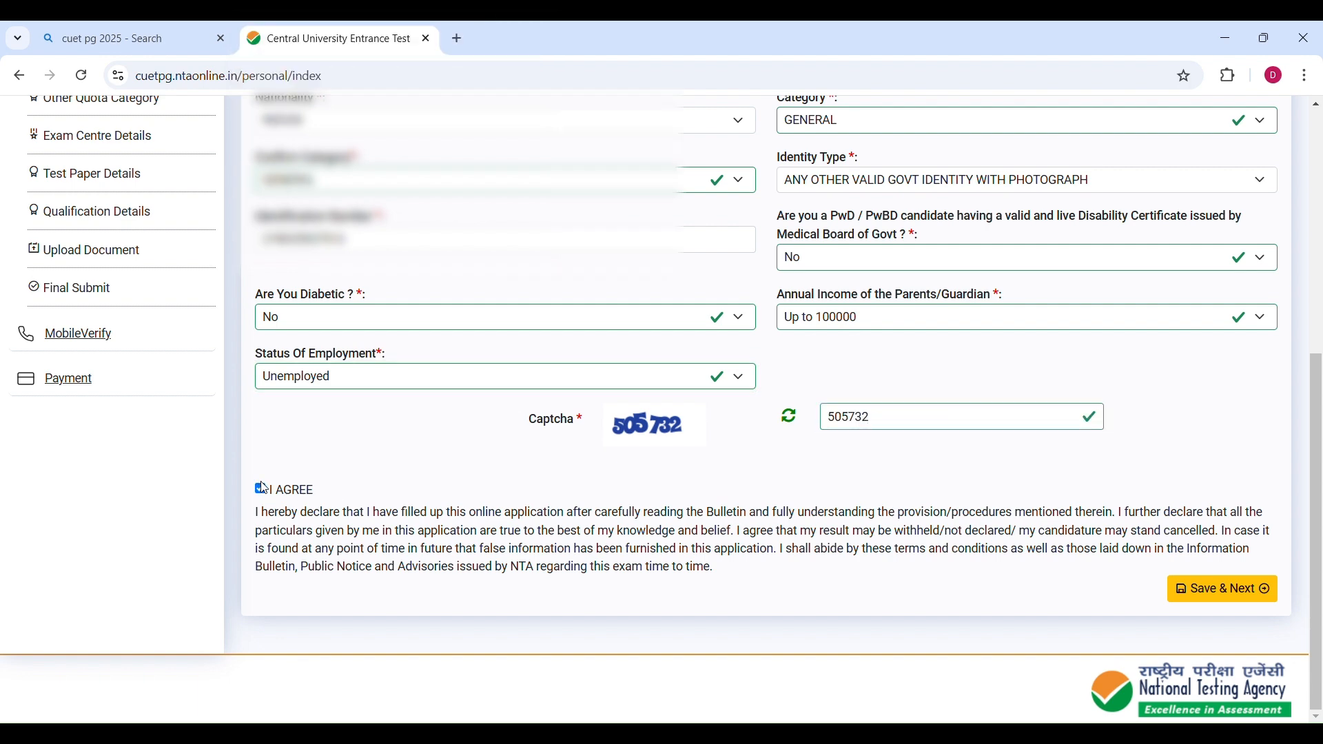
left_click(1202, 590)
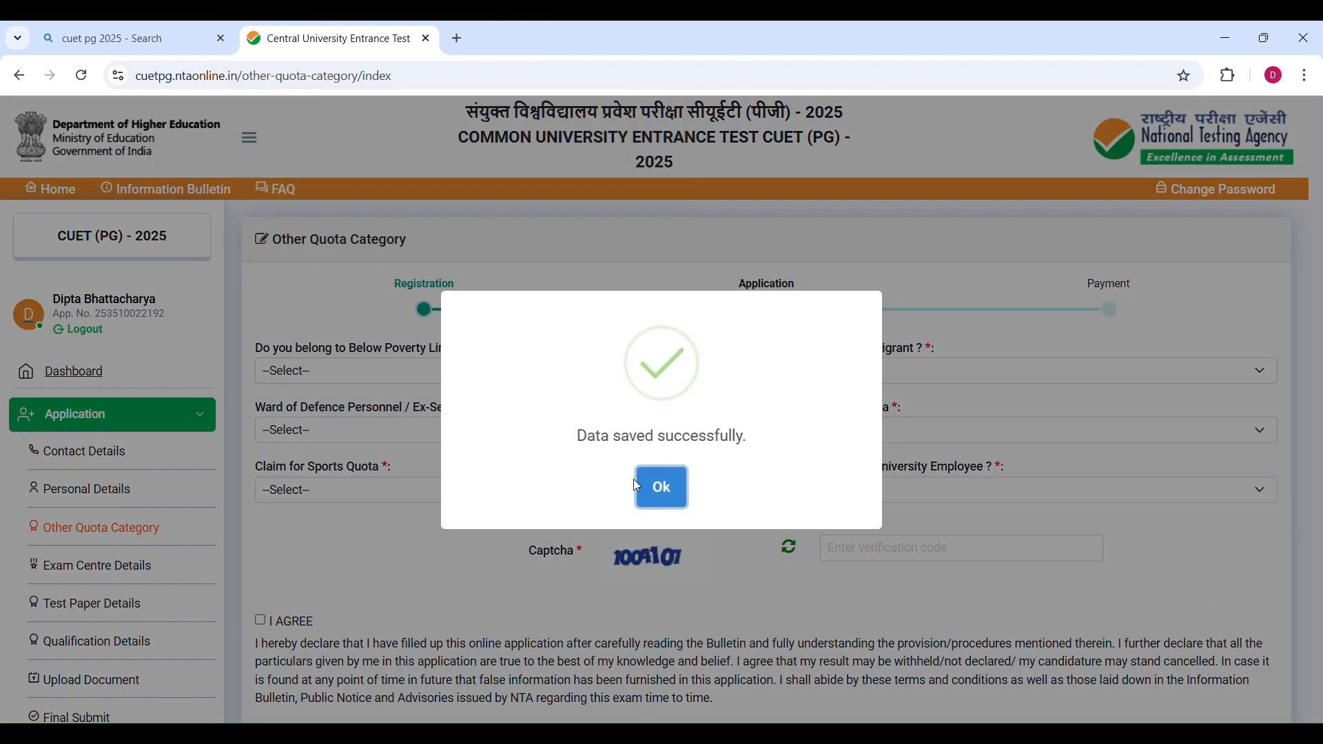
left_click(636, 486)
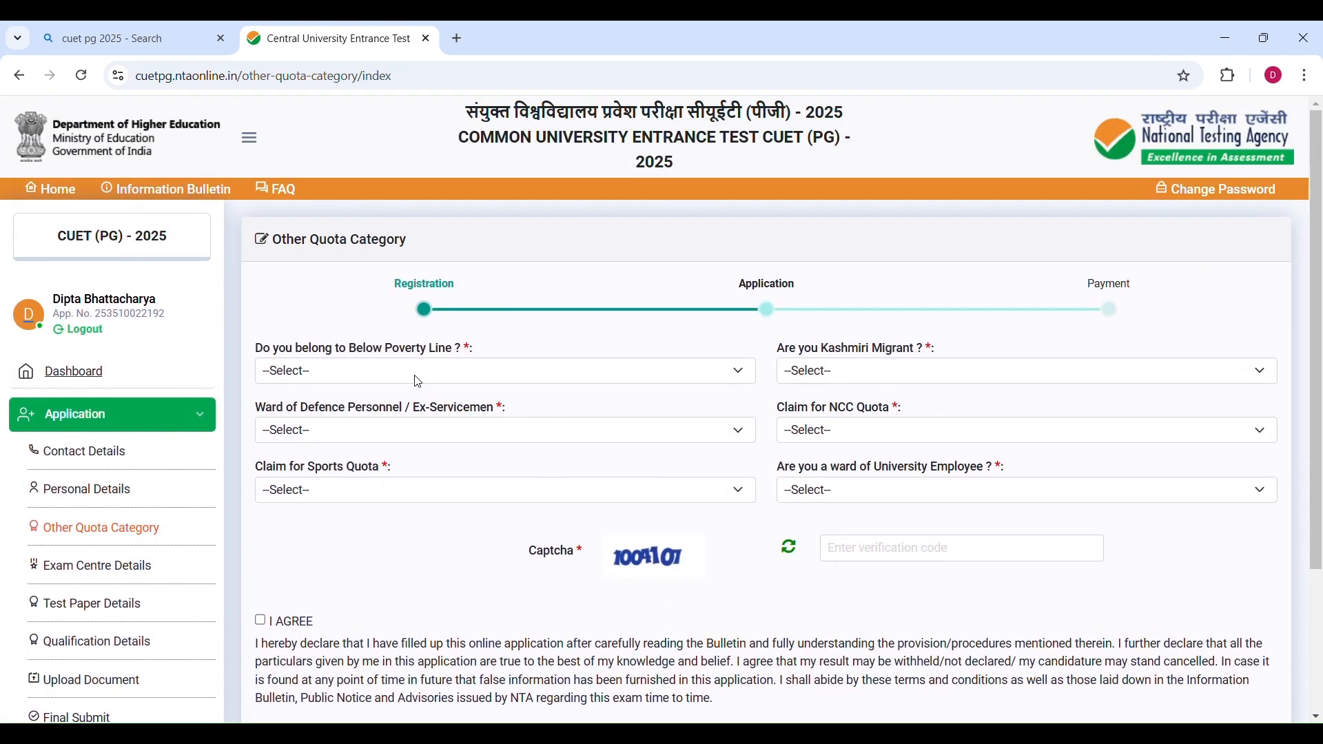
Answer No to the Below Poverty Line, Kashmiri Migrant and Defence Personnel ward questions.
scroll(1148, 443, "down", 2)
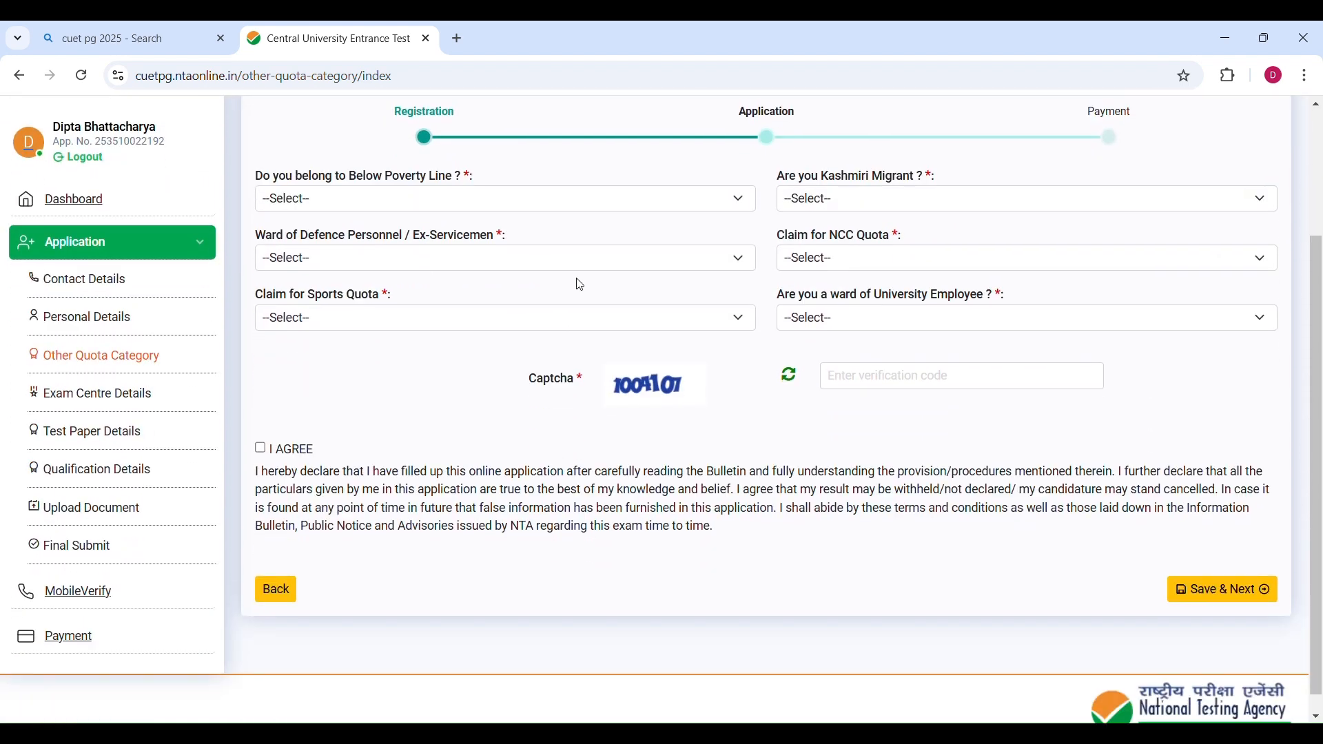
scroll(577, 281, "up", 1)
left_click(345, 271)
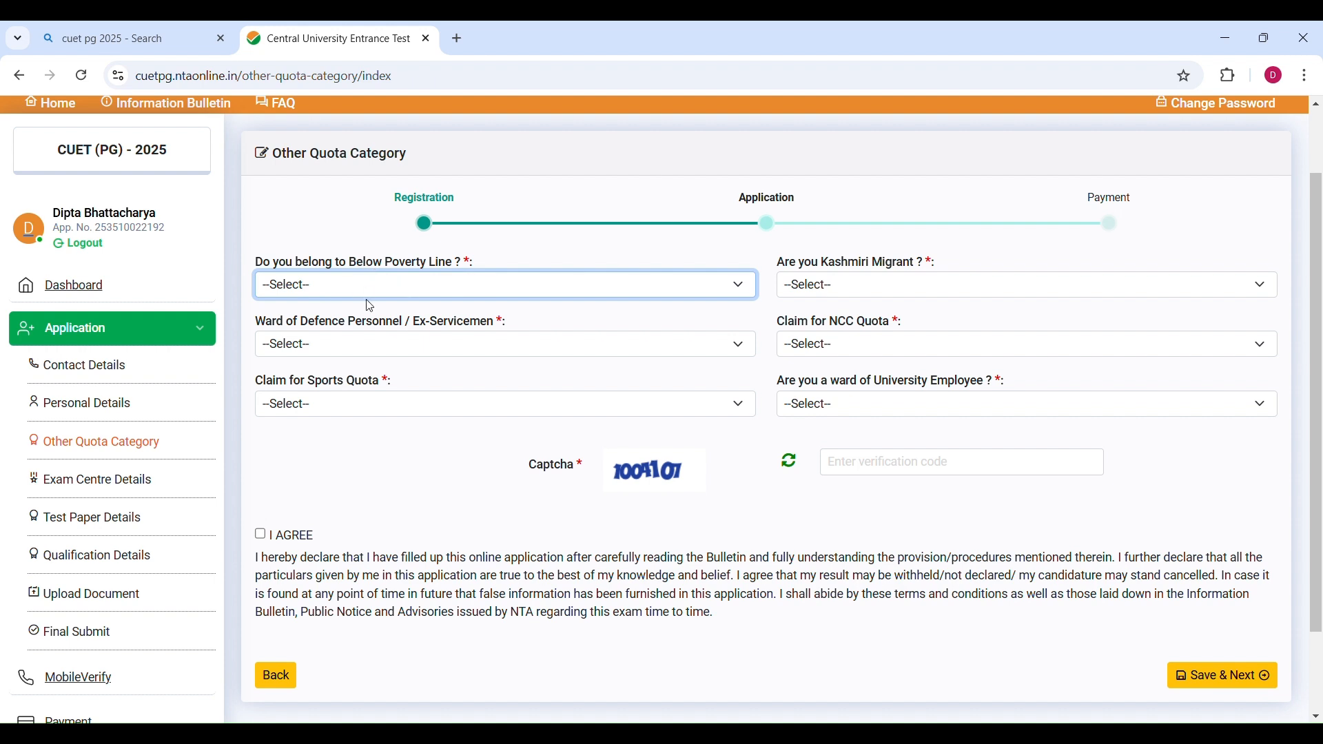
left_click(364, 353)
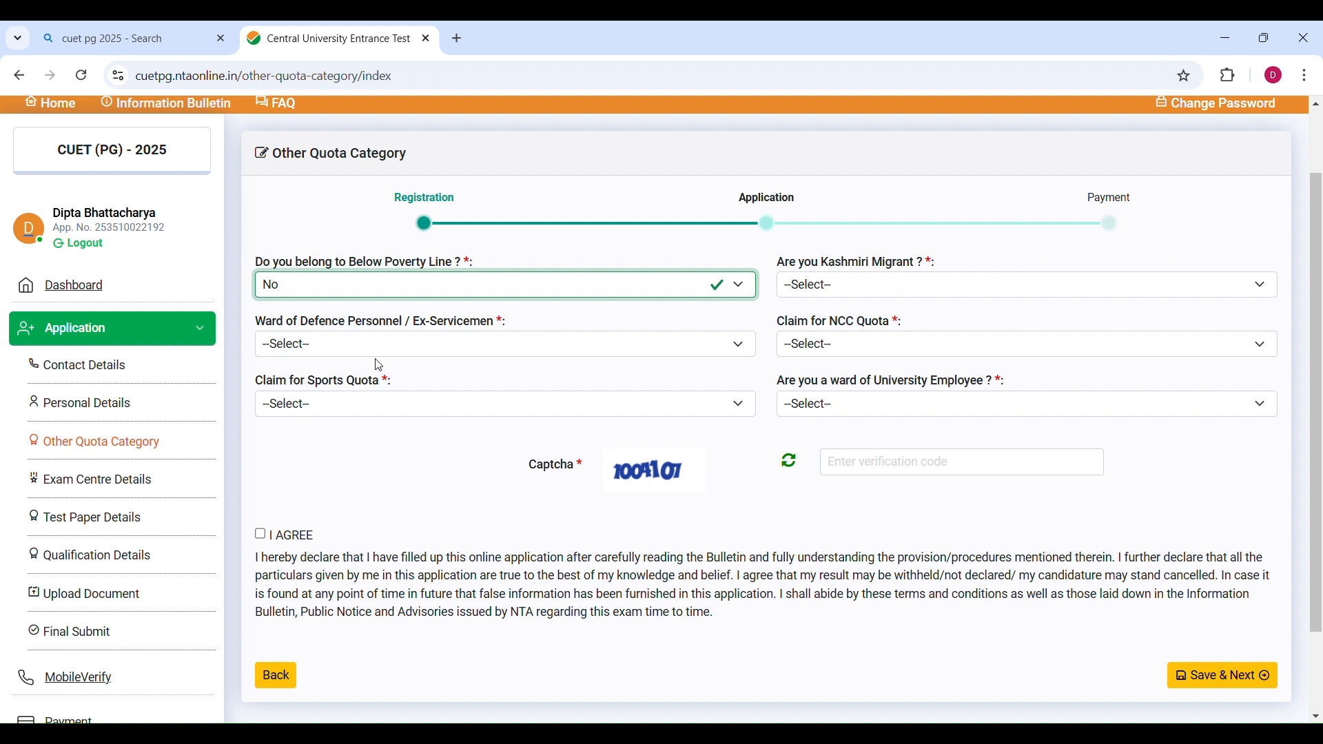
left_click(893, 288)
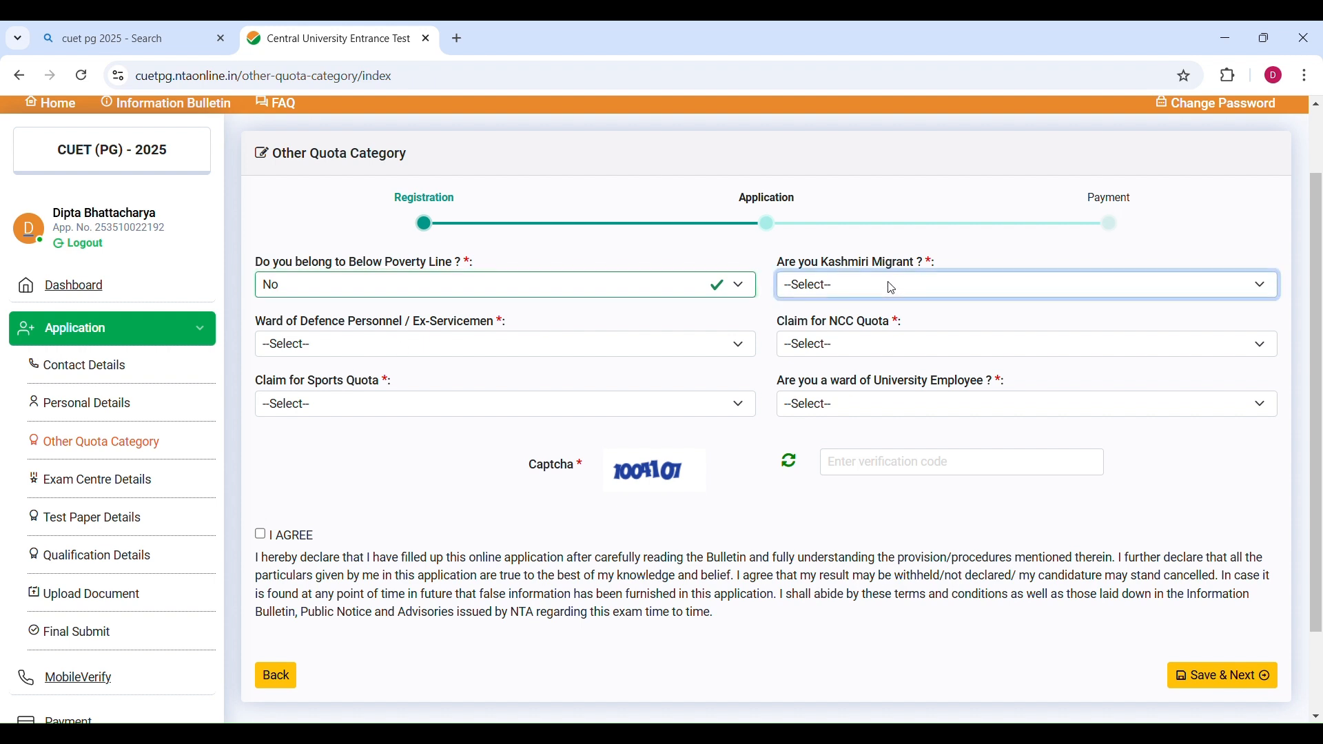
left_click(872, 355)
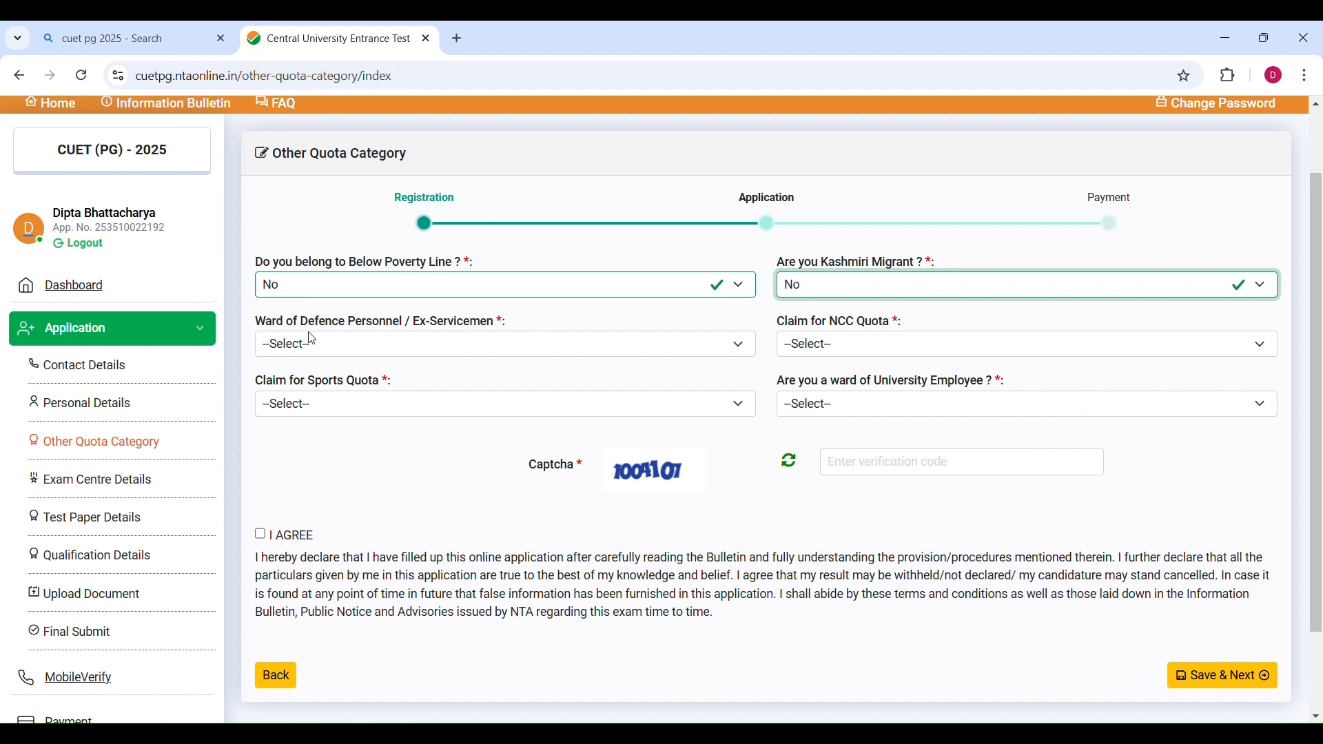
left_click(393, 351)
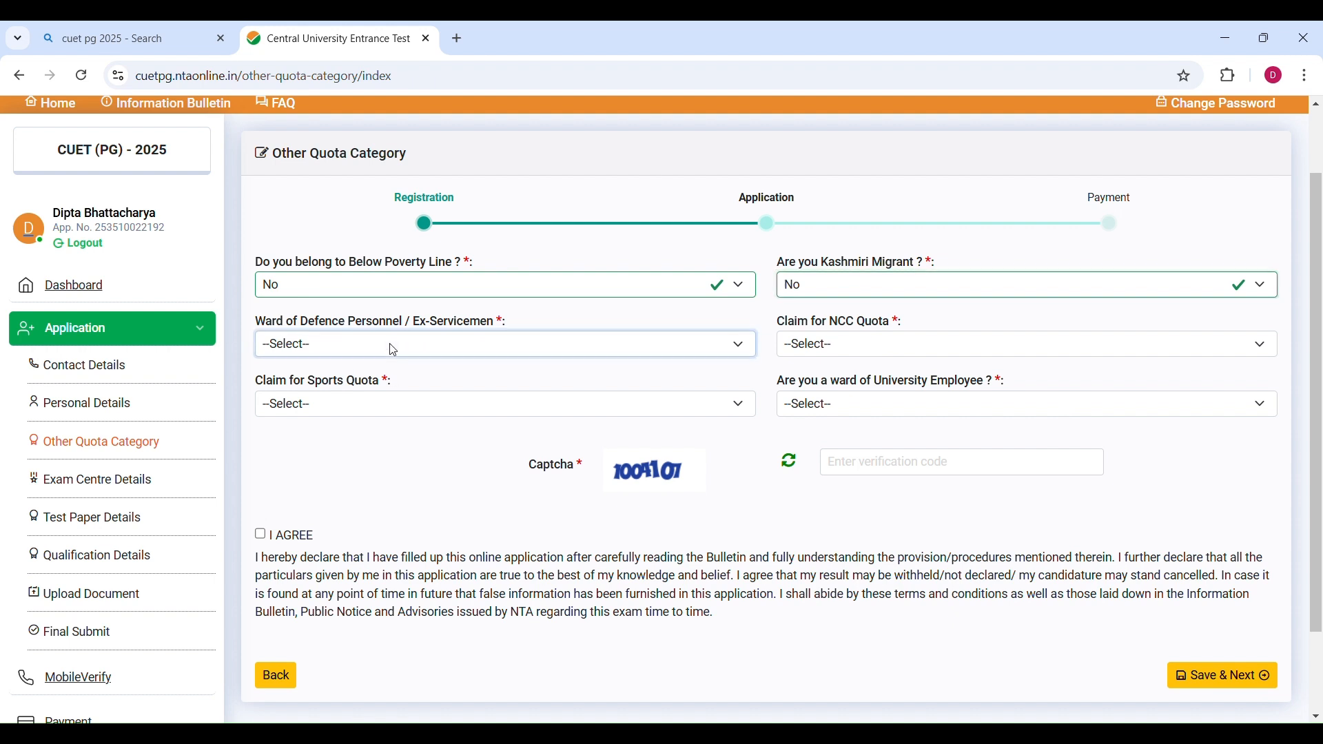
left_click(375, 417)
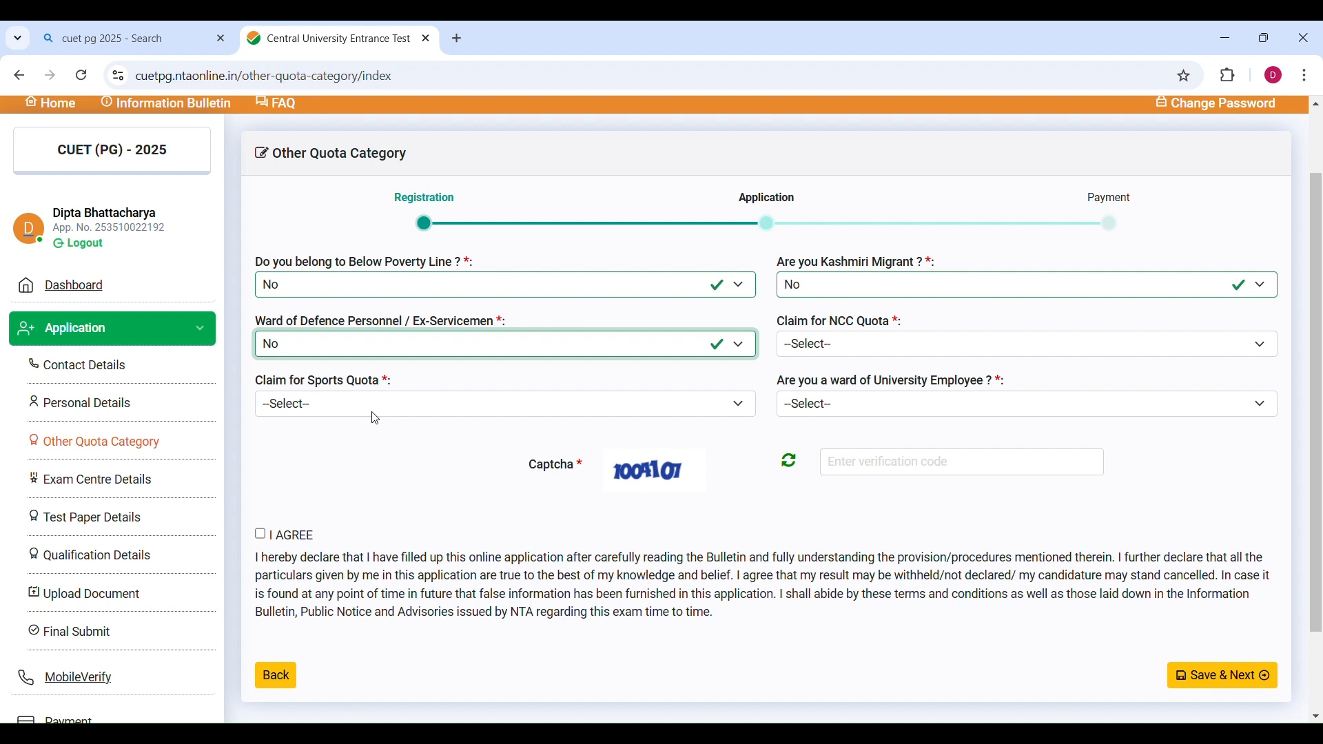
Answer No to the NCC quota, Sports quota and University Employee ward questions.
left_click(825, 350)
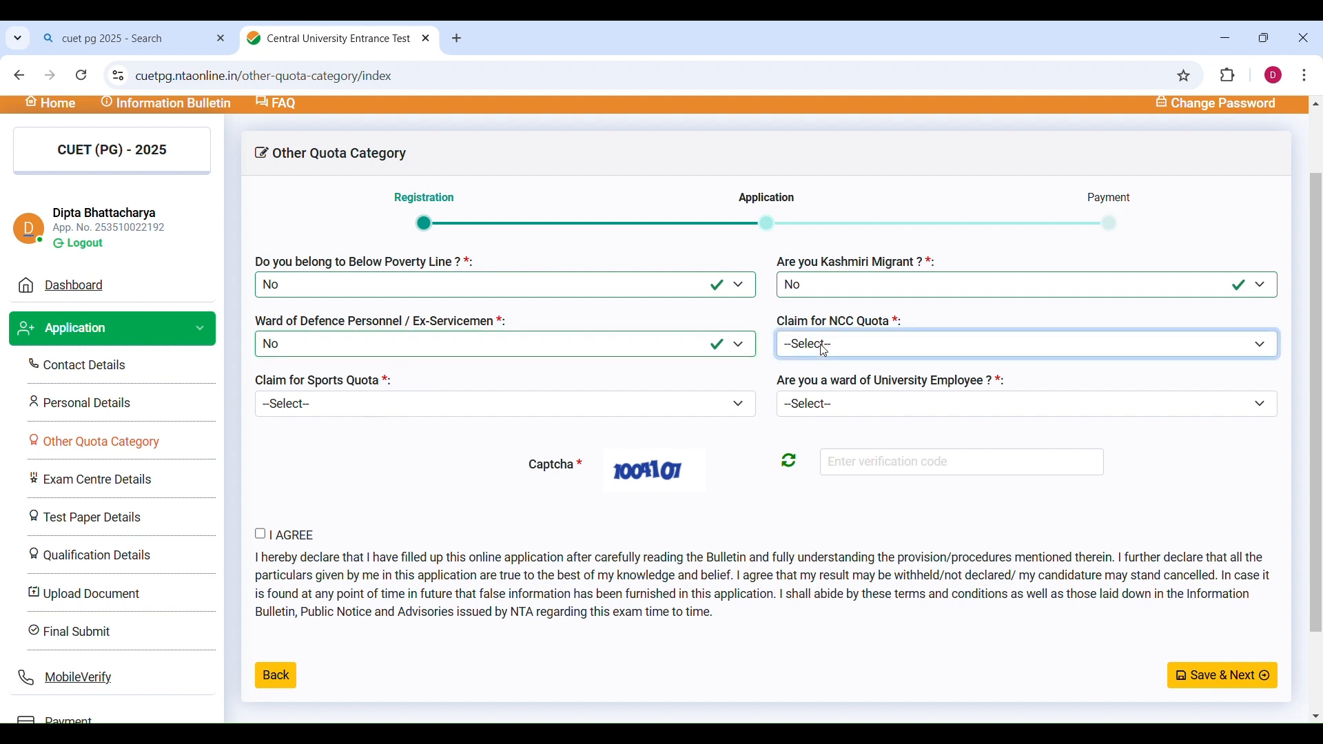
left_click(827, 432)
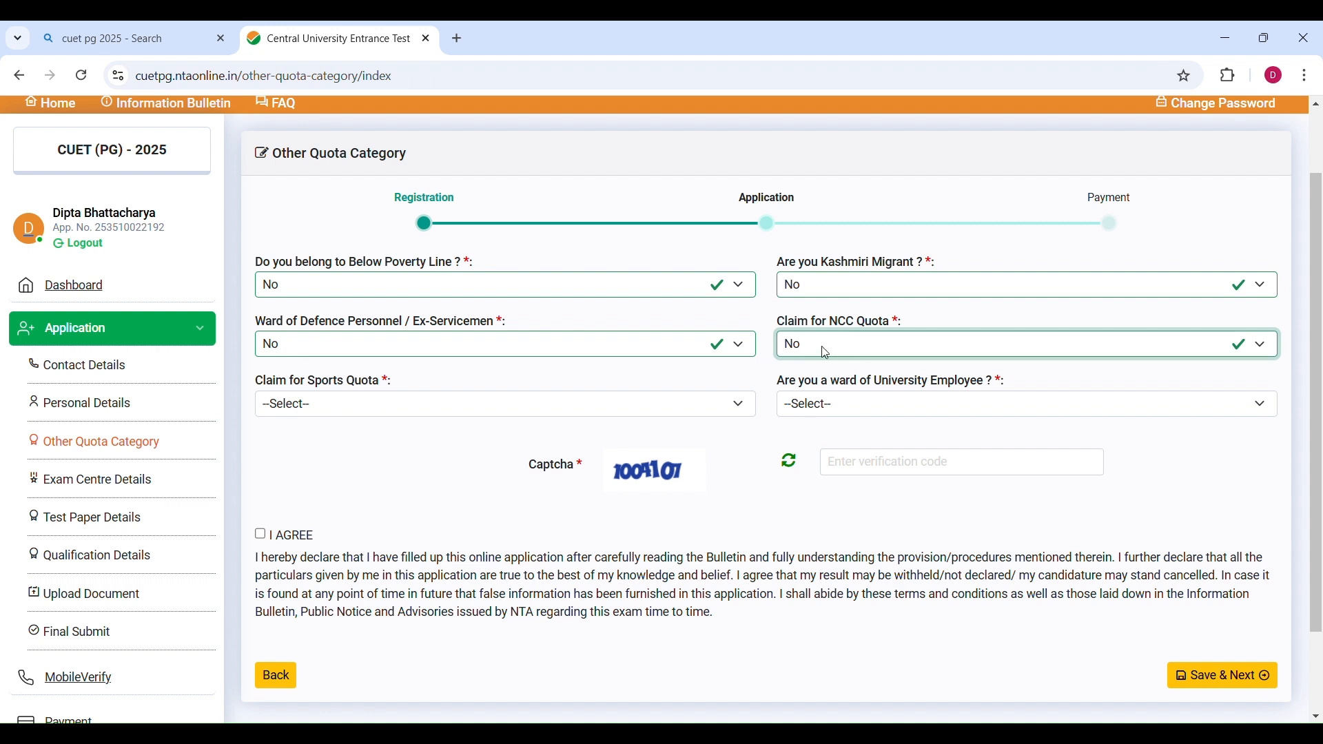
left_click(400, 406)
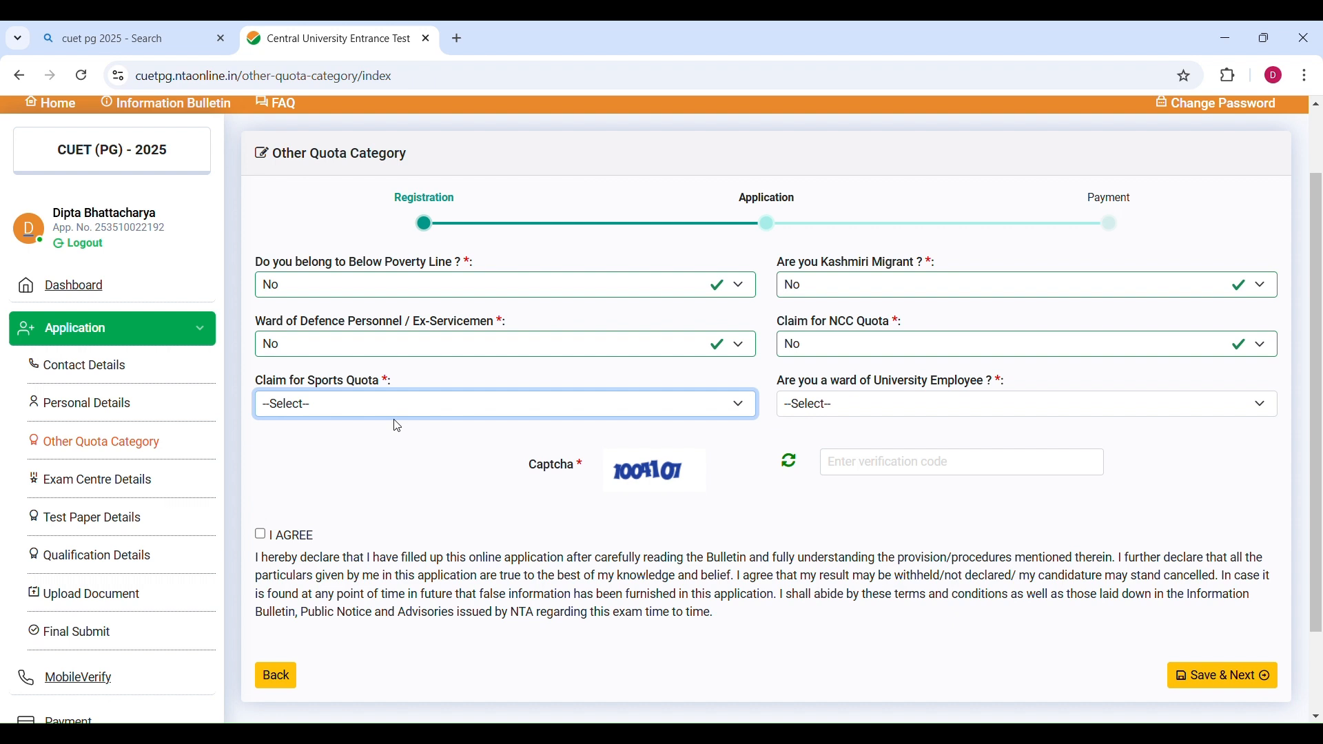
left_click(379, 477)
left_click(822, 410)
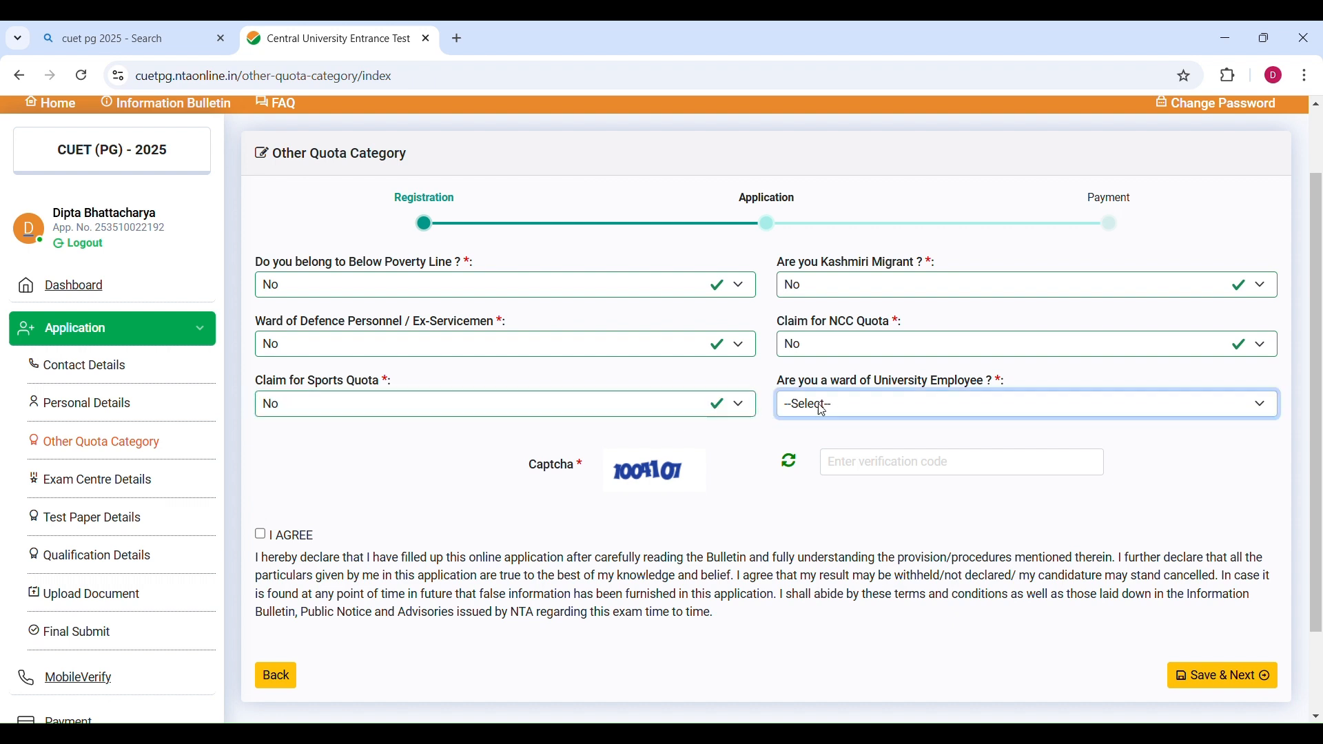
left_click(822, 475)
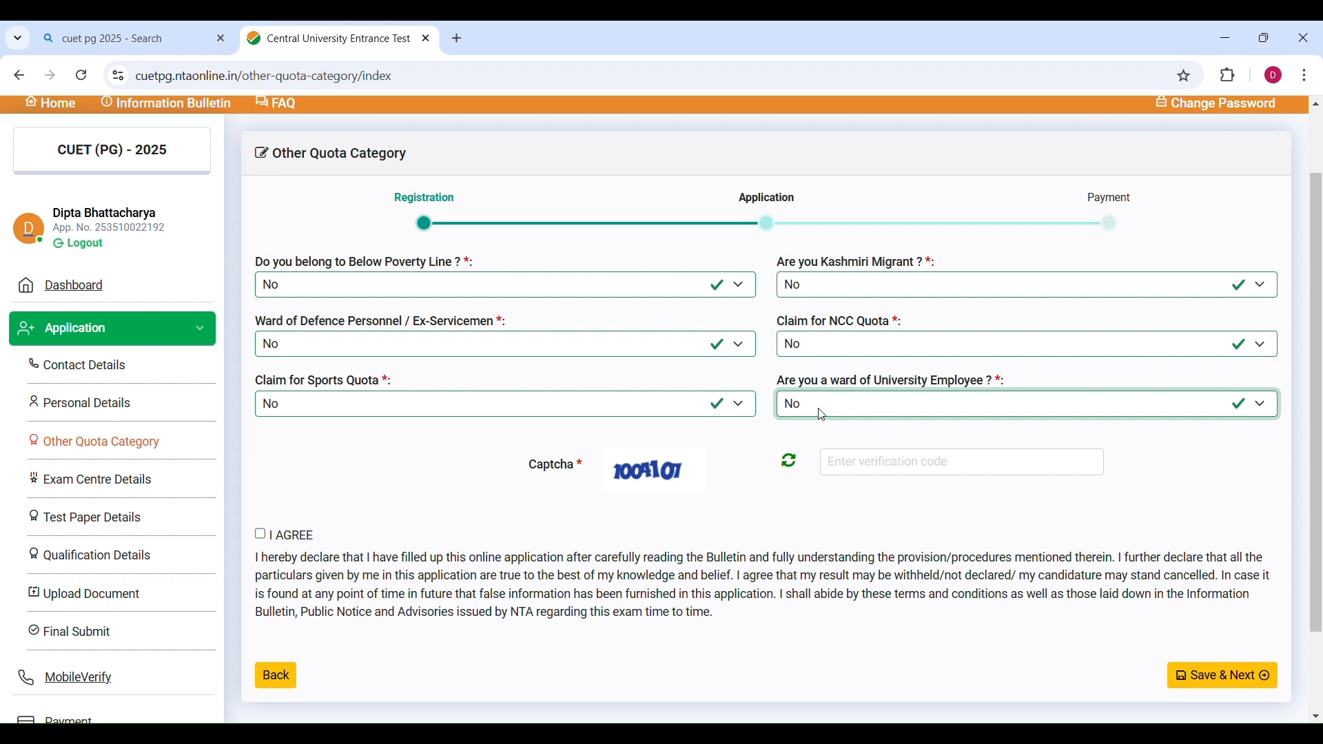
Complete the captcha and declaration, then save the Other Quota Category page.
scroll(825, 415, "down", 2)
left_click(849, 385)
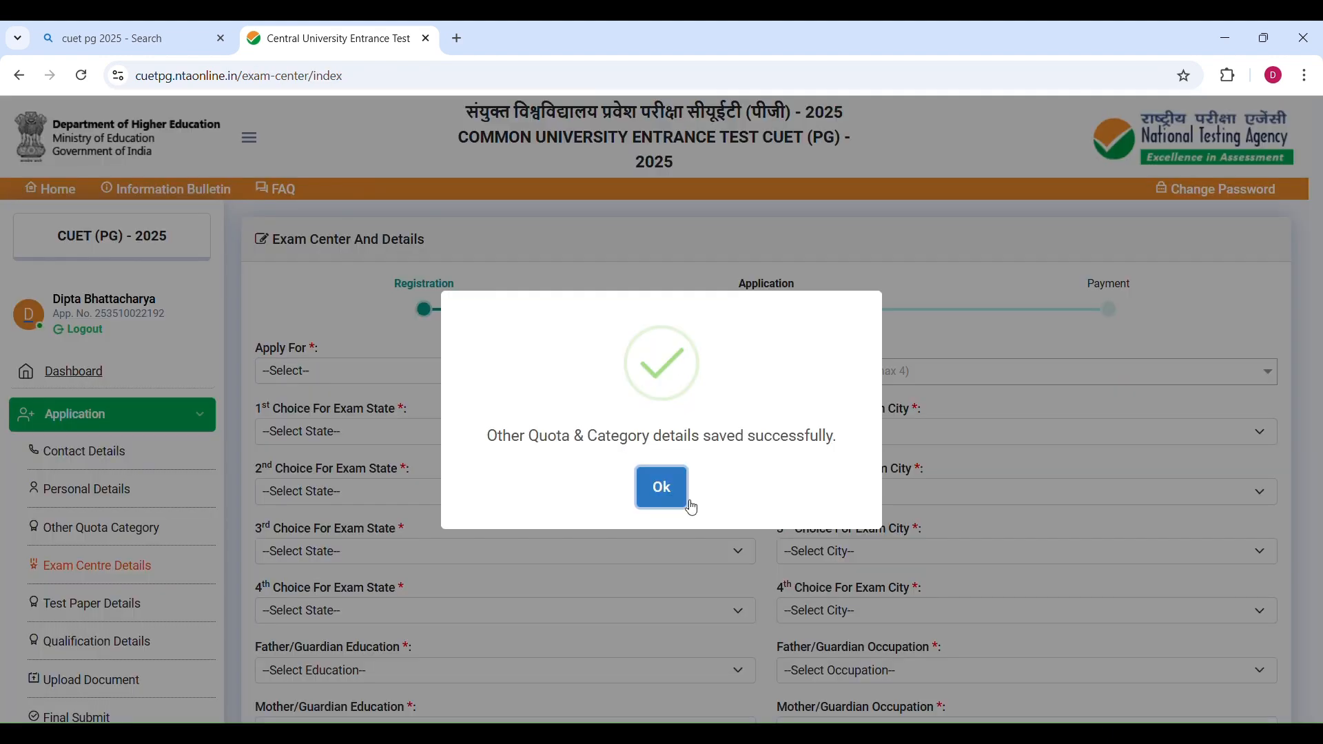
left_click(670, 501)
scroll(668, 501, "down", 4)
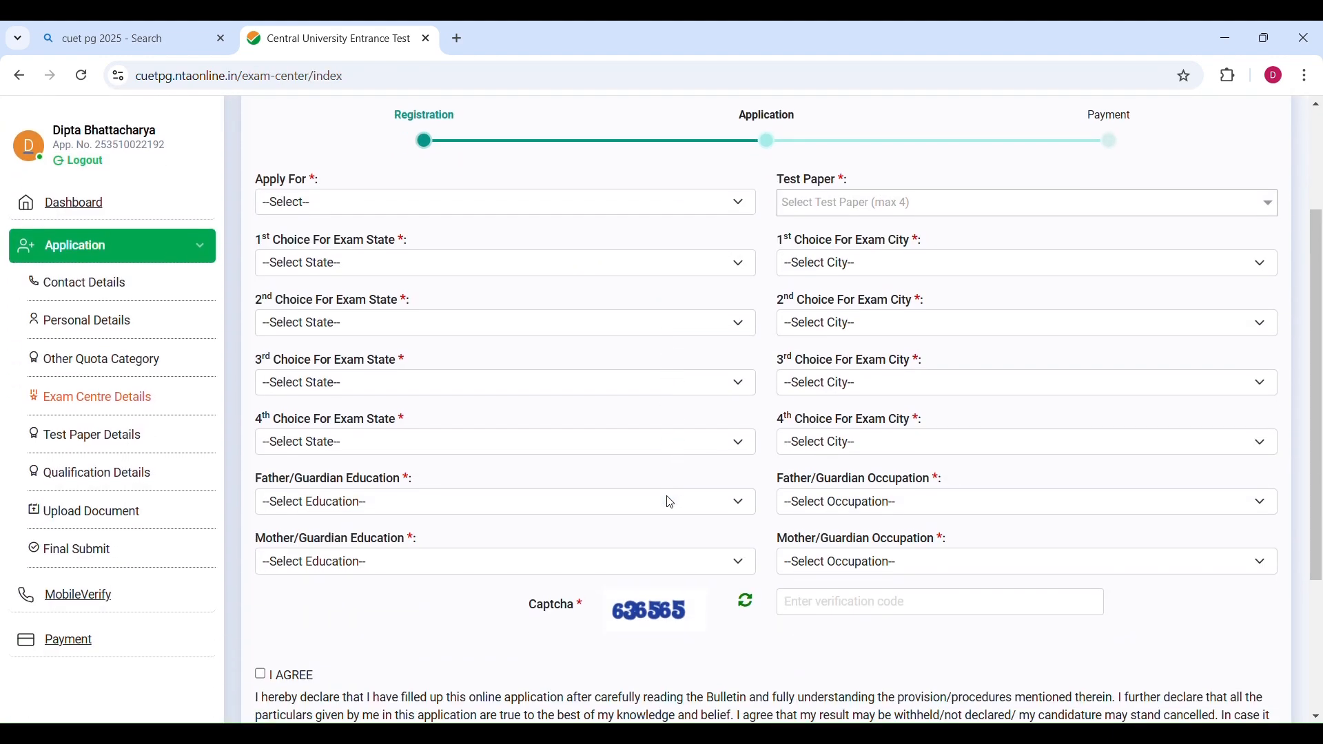
Set Apply For to CUET (PG) - 2025 on the Exam Center and Details page.
scroll(499, 526, "up", 4)
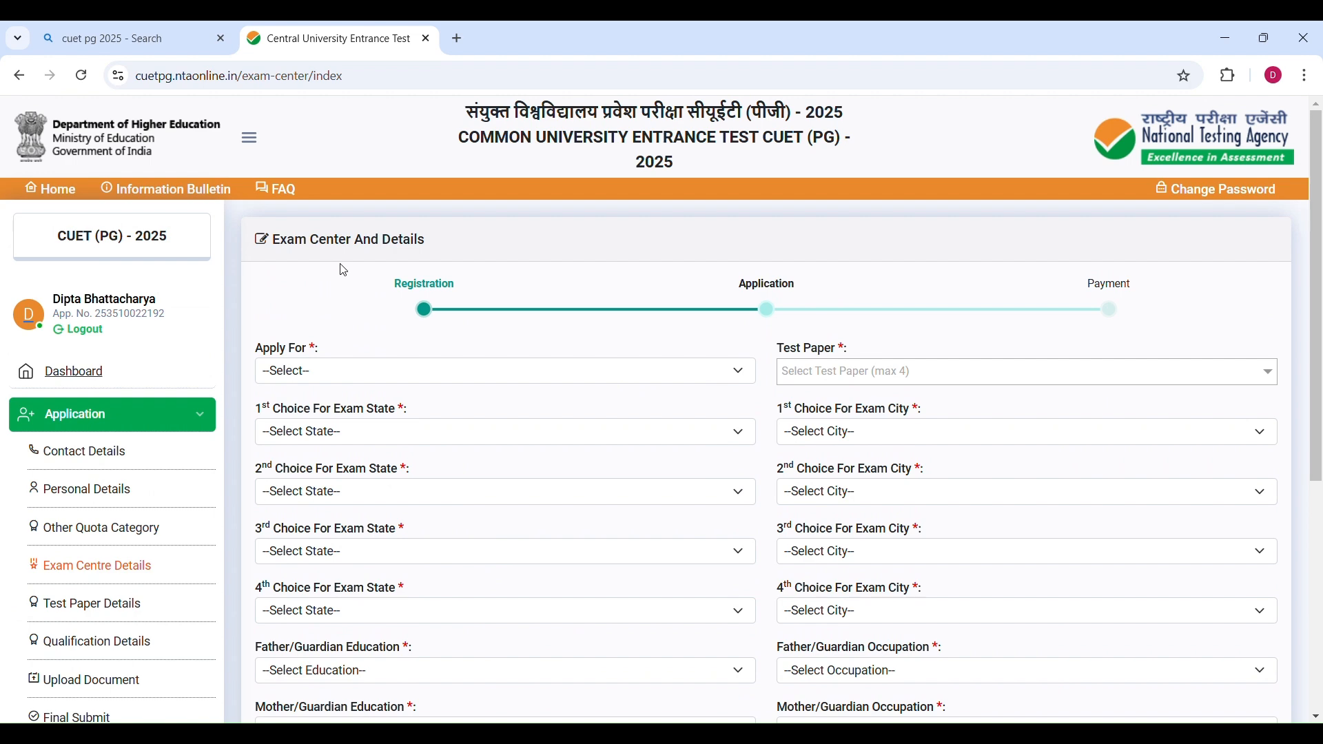
scroll(434, 365, "down", 1)
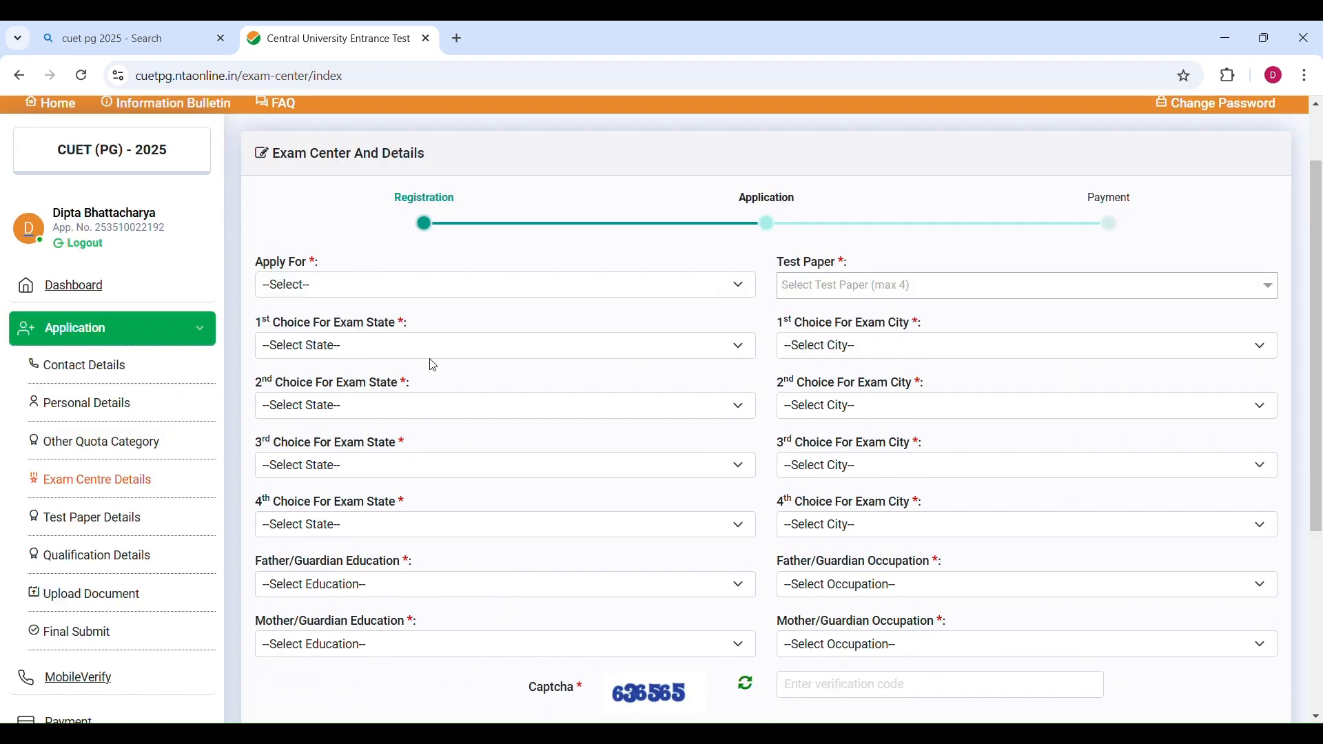
left_click(281, 294)
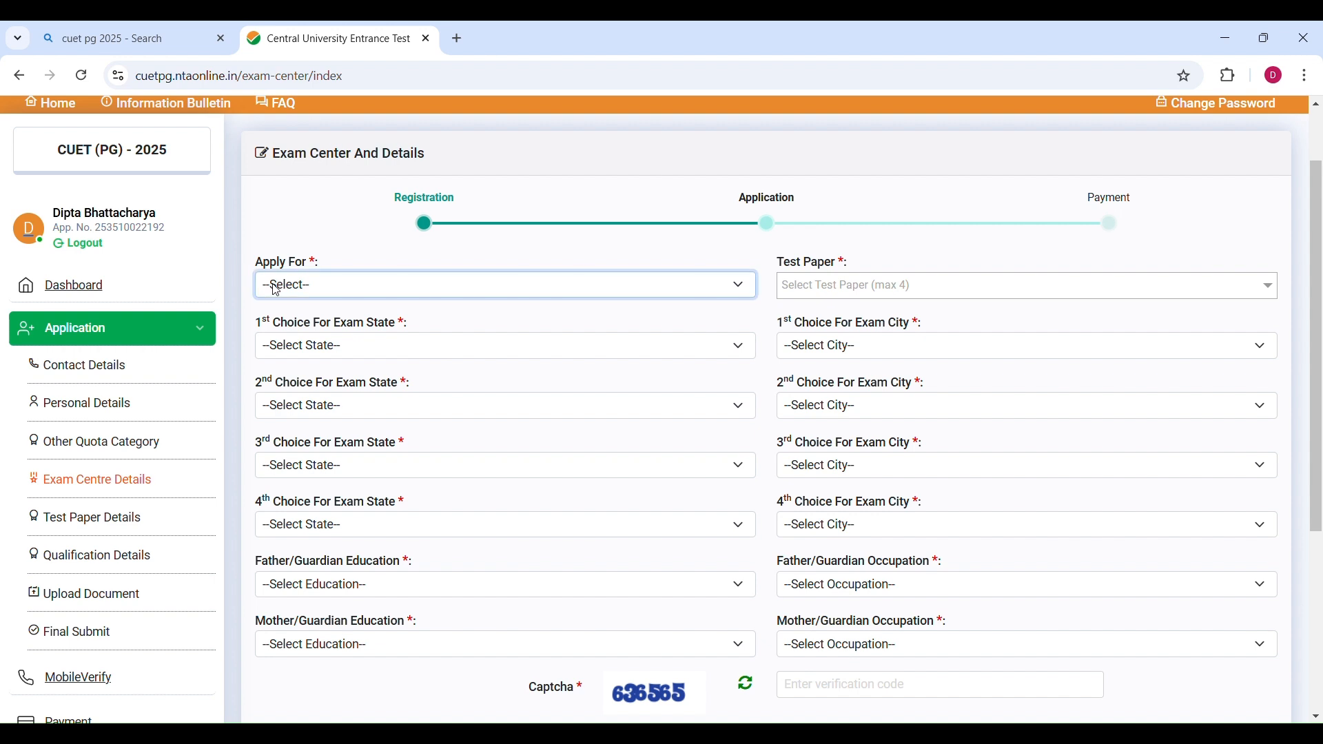
left_click(310, 341)
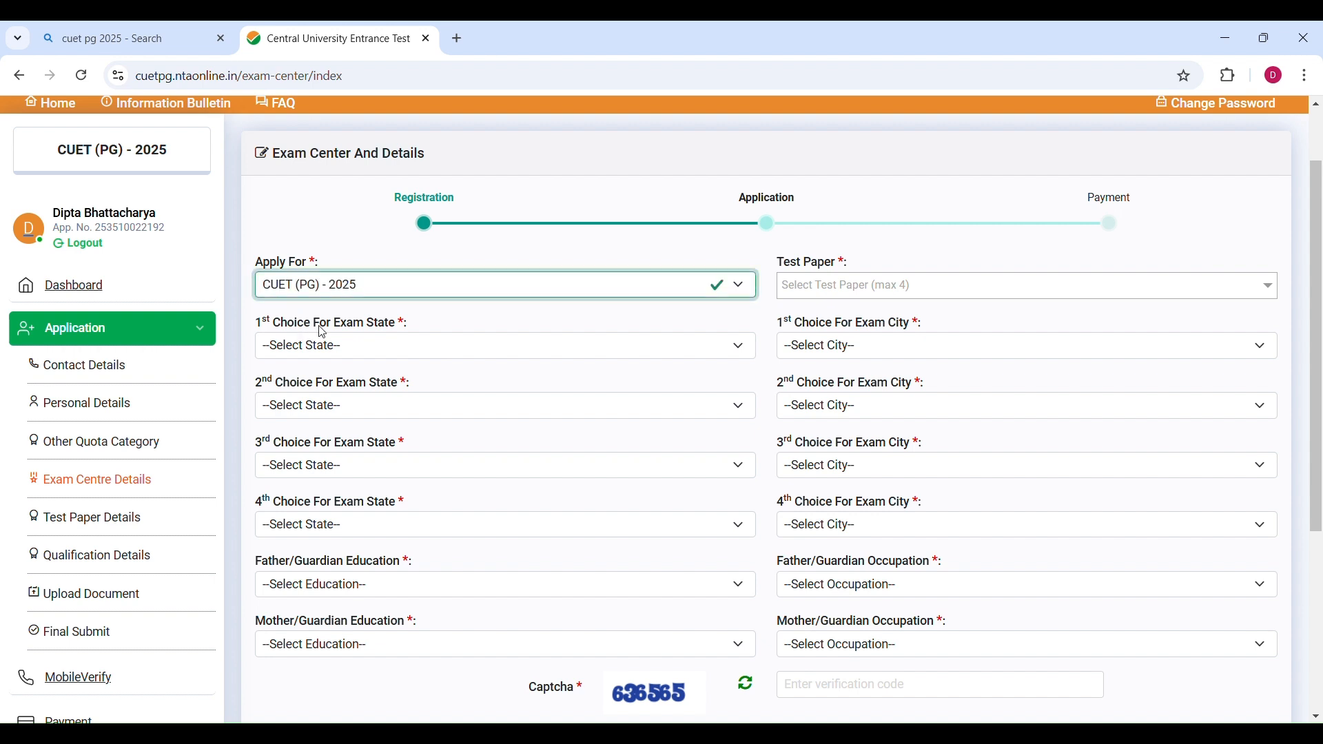
Choose the test papers COQP02 - Applied Geography, Geoinformatics and HUQP08 - Geography from the Test Paper list.
left_click(811, 292)
left_click(809, 293)
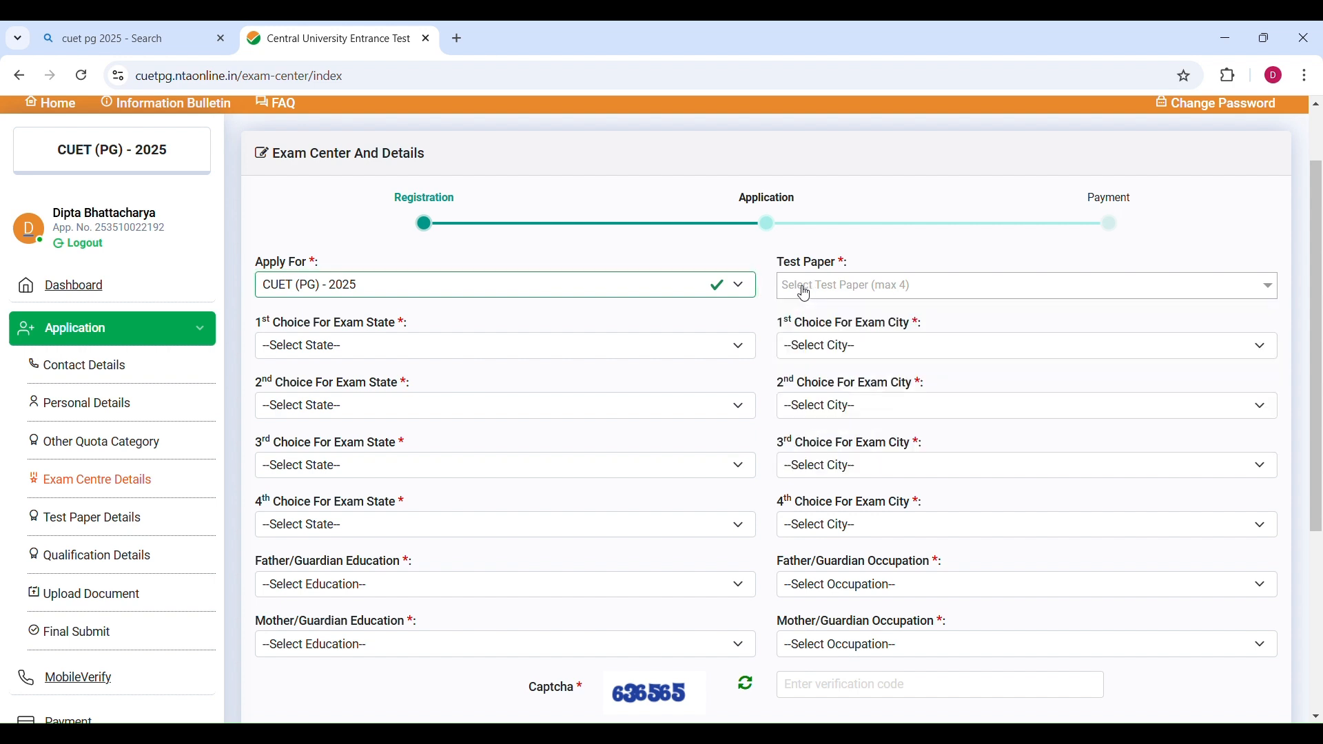
left_click(807, 294)
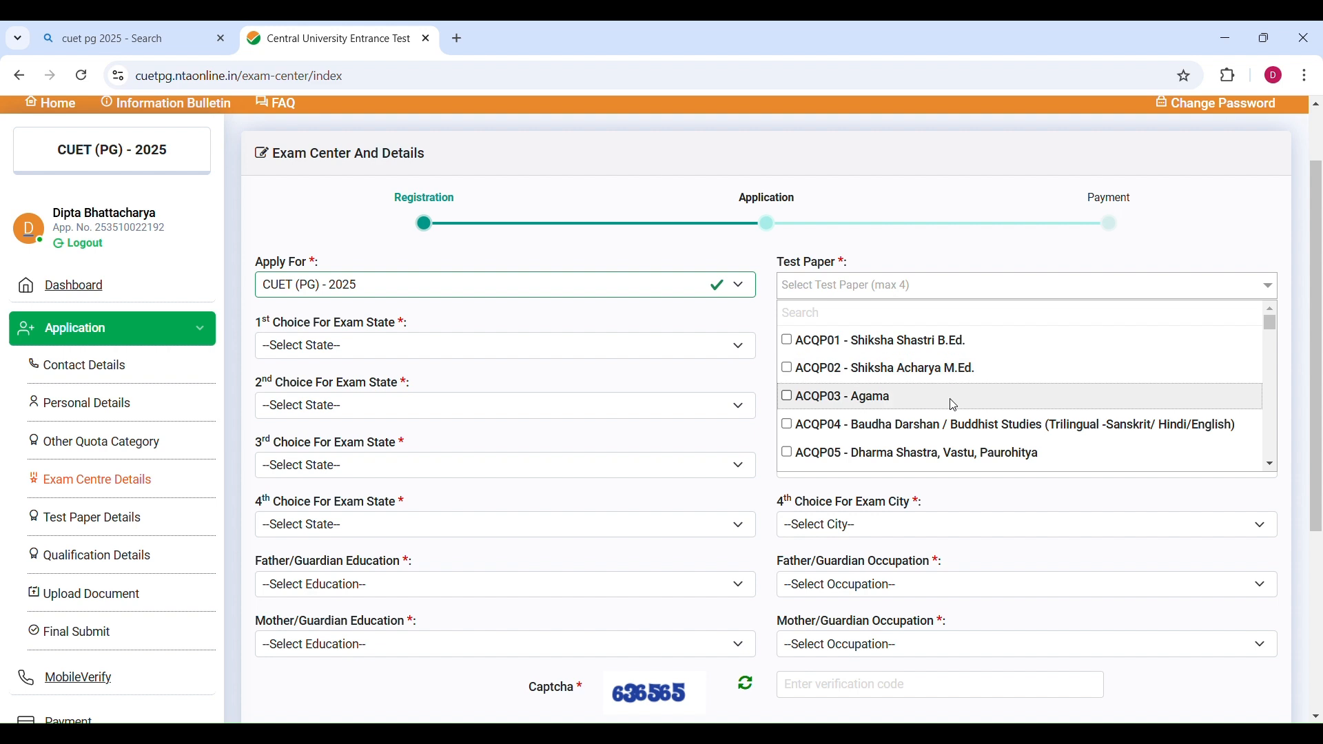
scroll(1079, 392, "down", 8)
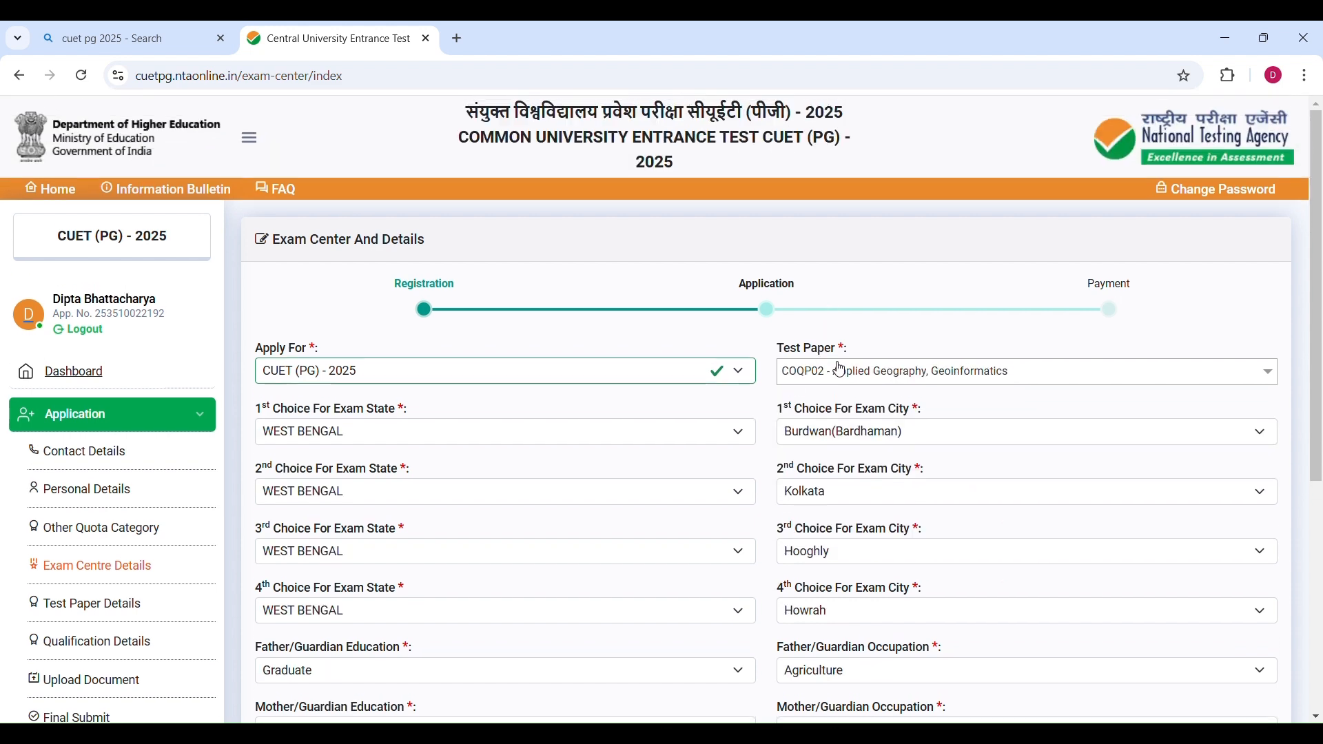
left_click(849, 371)
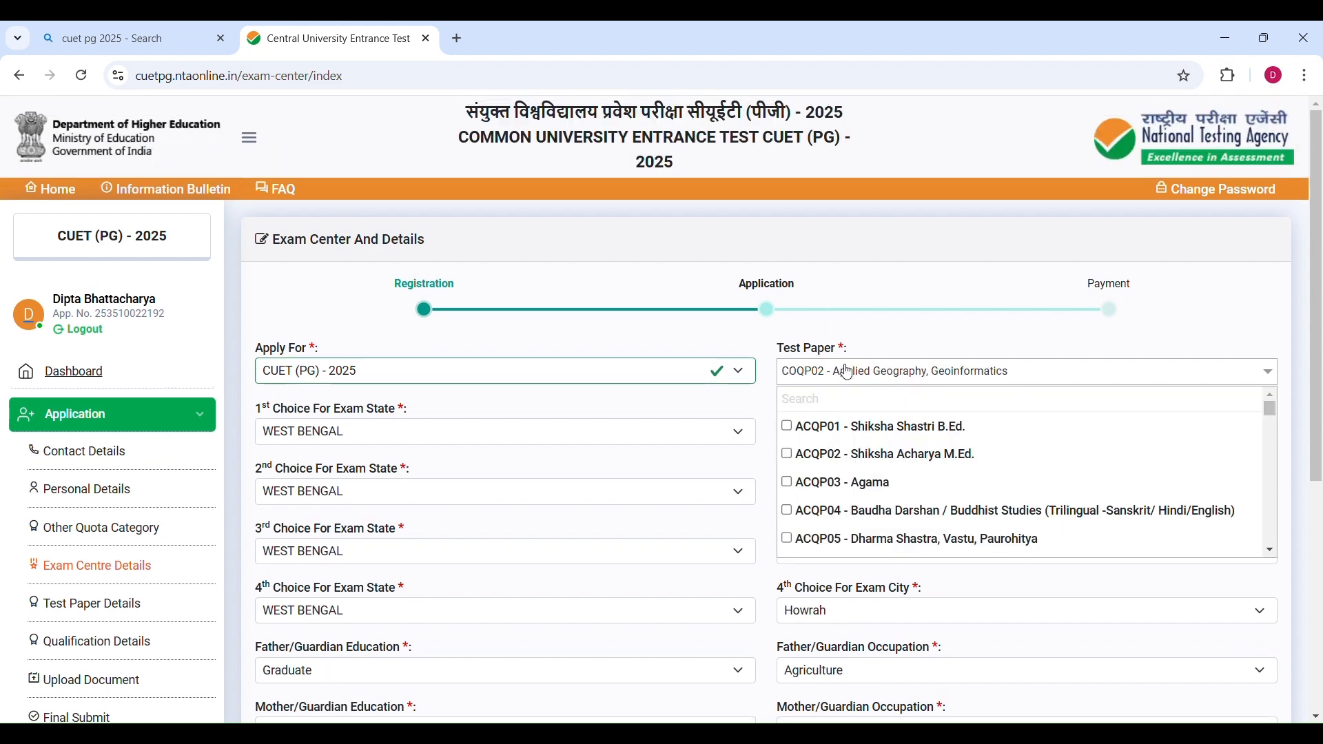
scroll(889, 476, "down", 10)
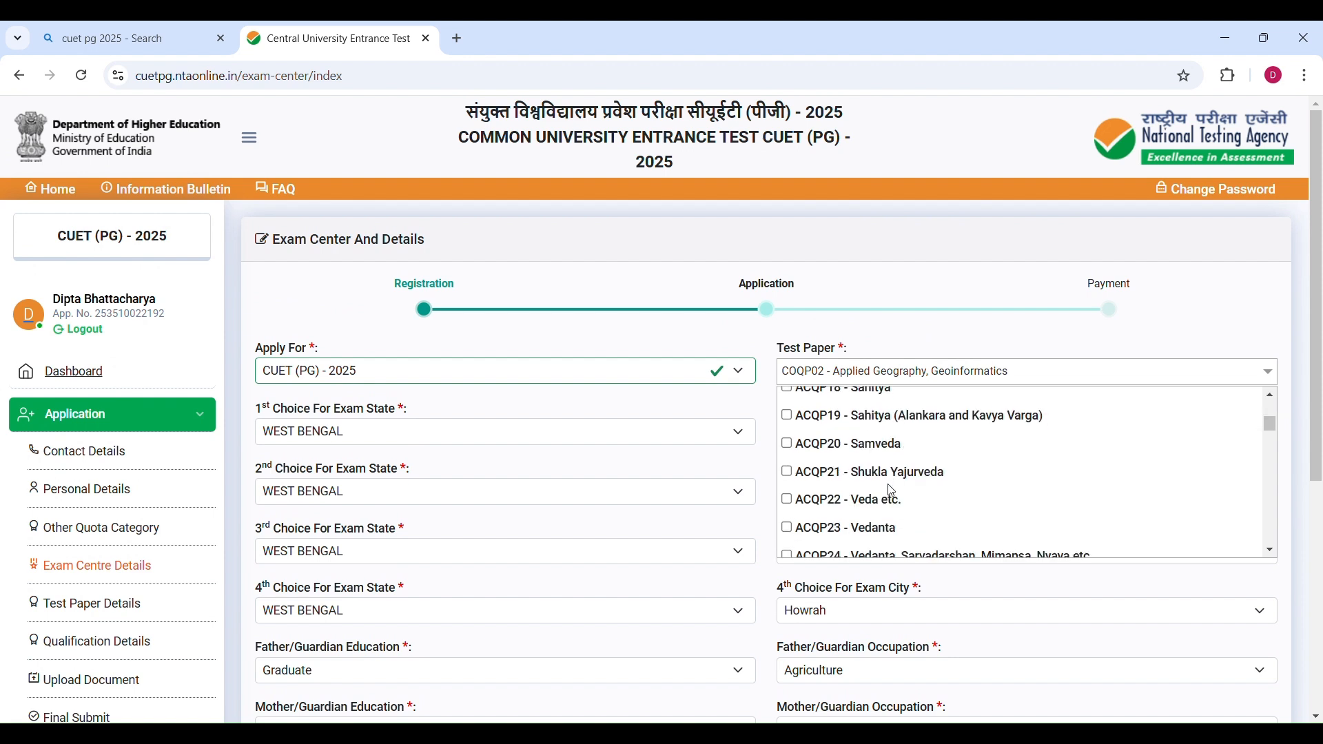
scroll(891, 493, "down", 1)
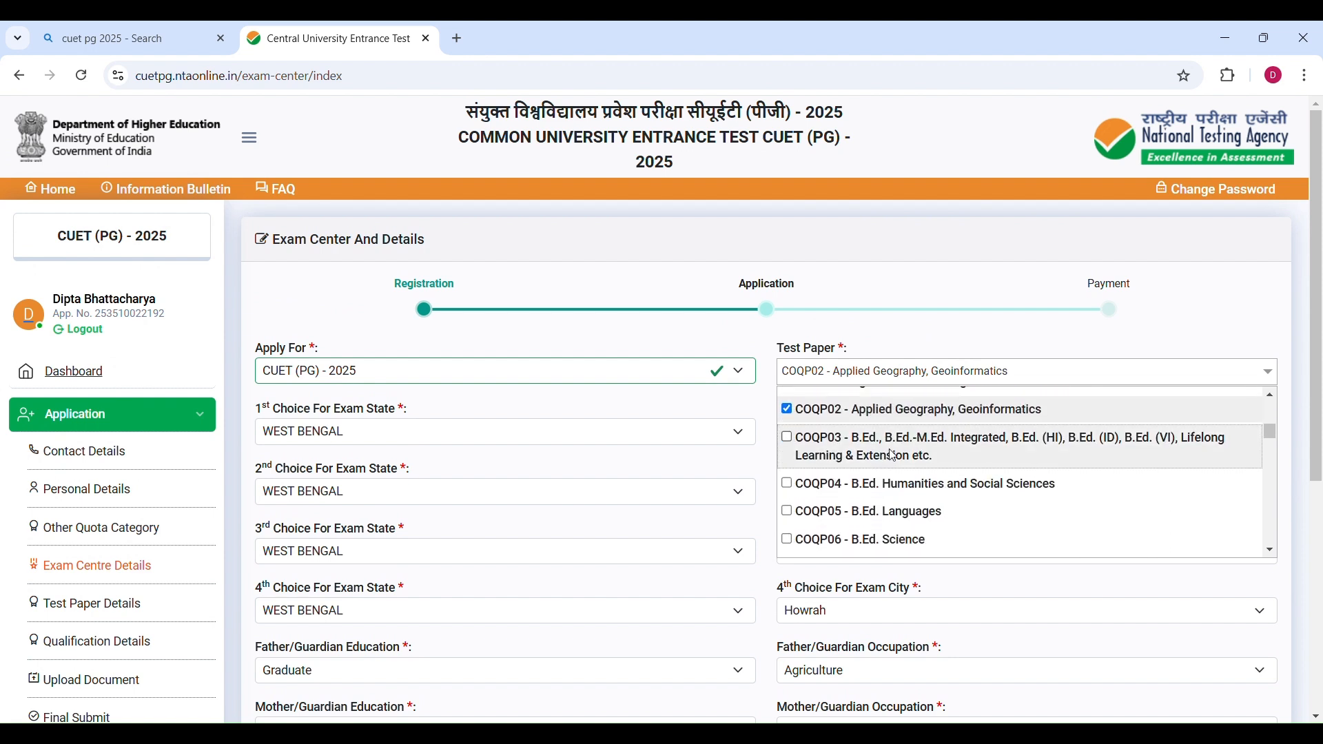
scroll(890, 496, "up", 1)
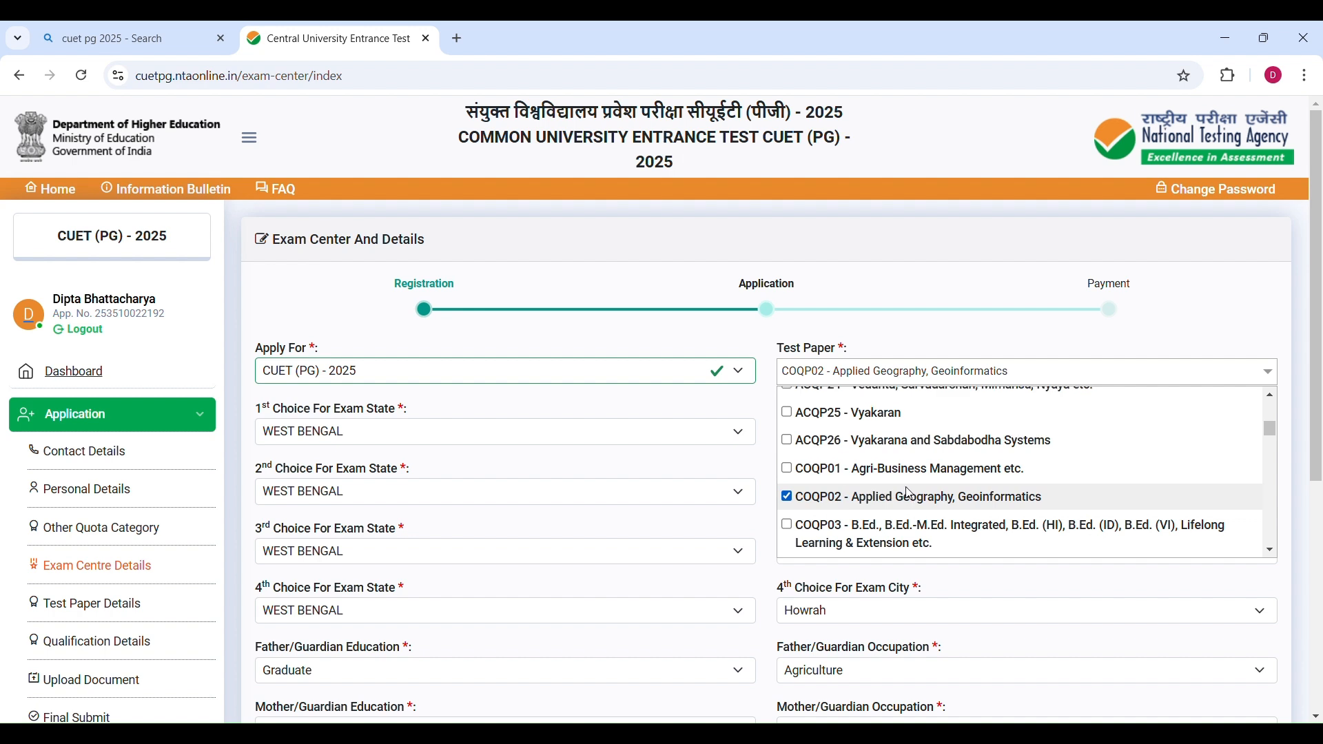
scroll(896, 496, "up", 7)
scroll(911, 494, "up", 1)
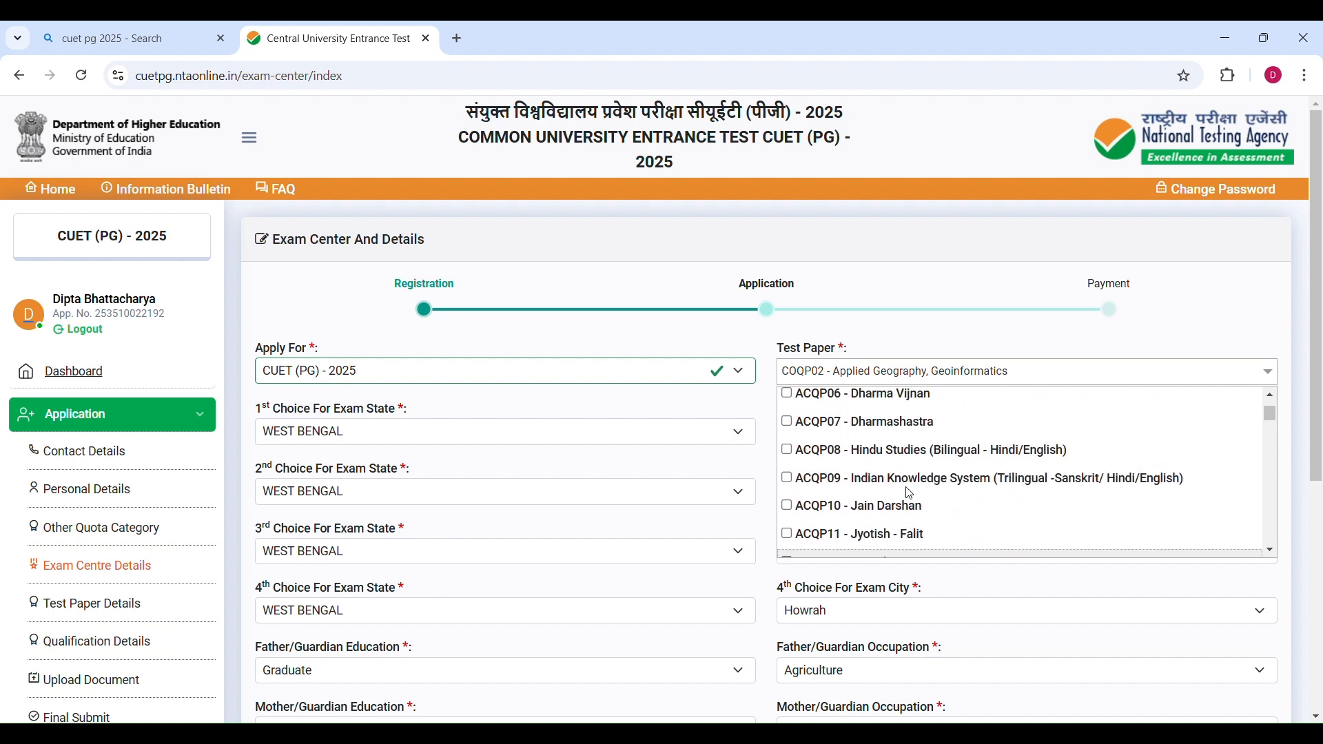
scroll(911, 495, "down", 18)
scroll(902, 491, "down", 10)
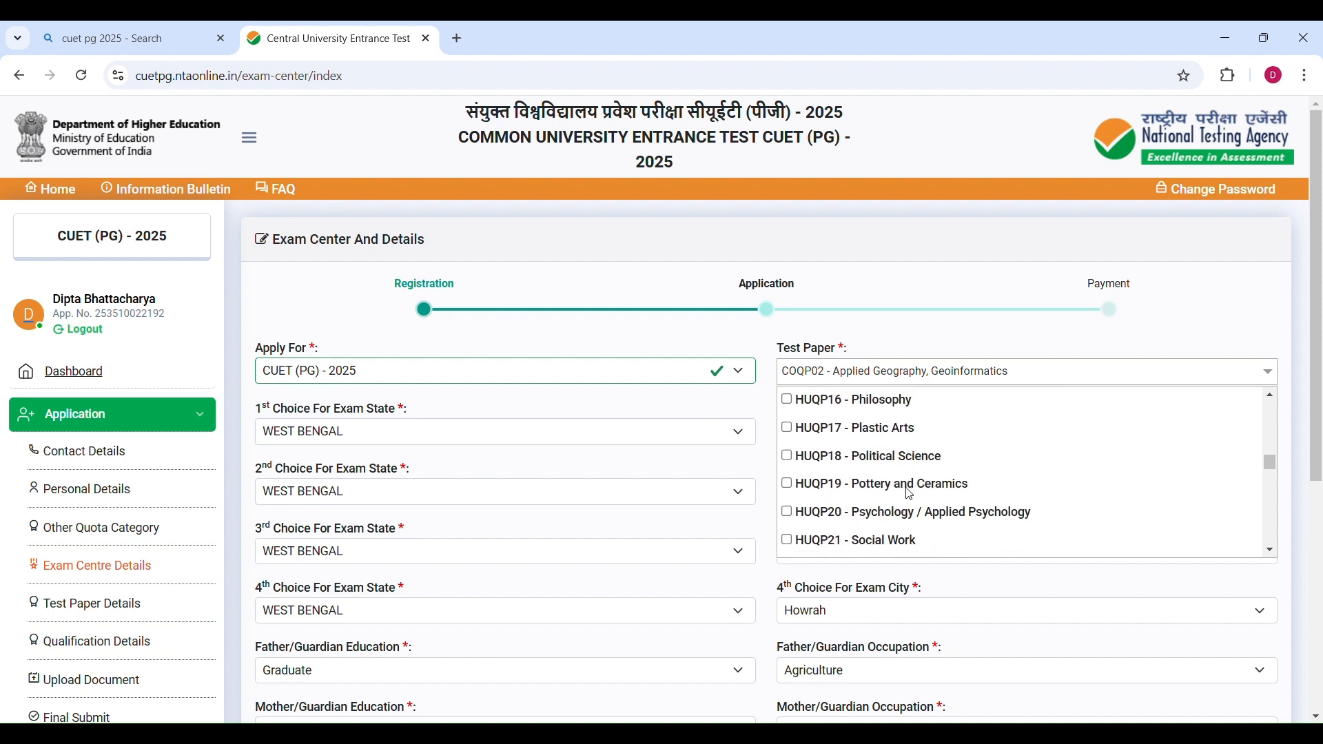
scroll(903, 488, "up", 11)
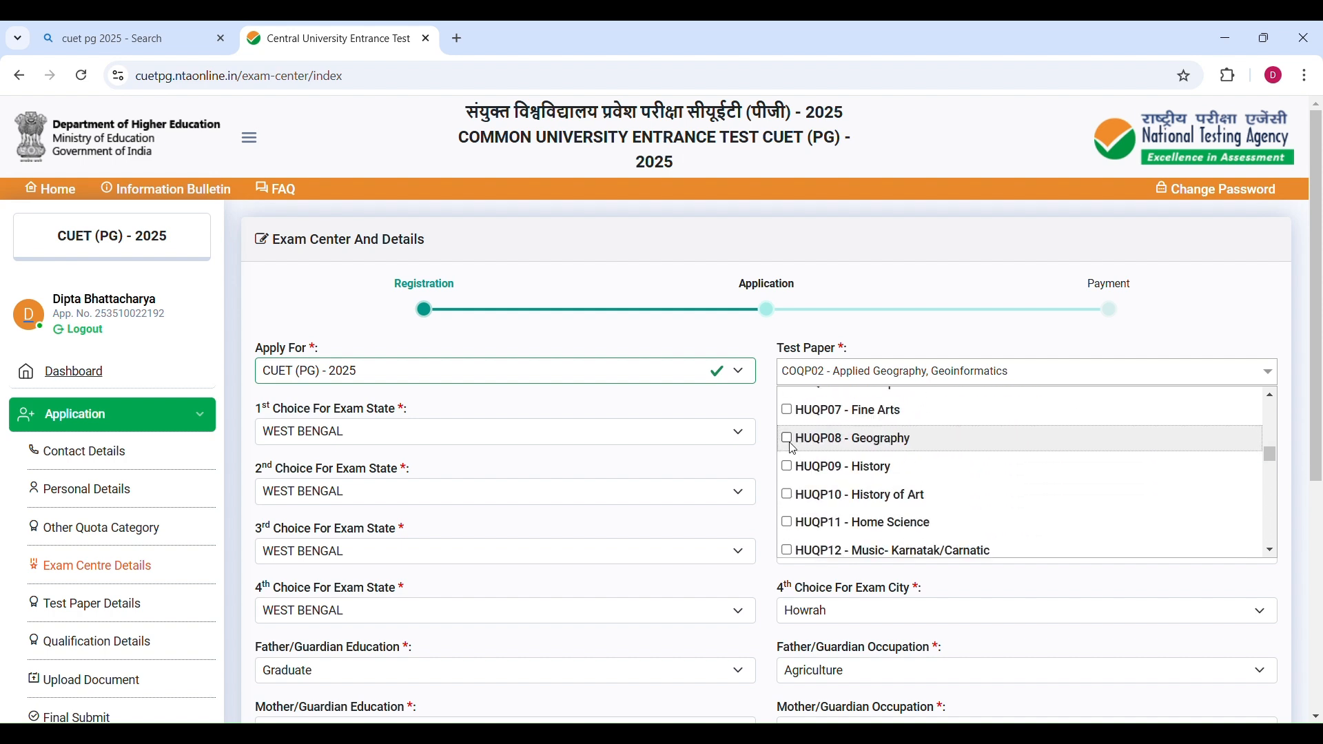
left_click(796, 444)
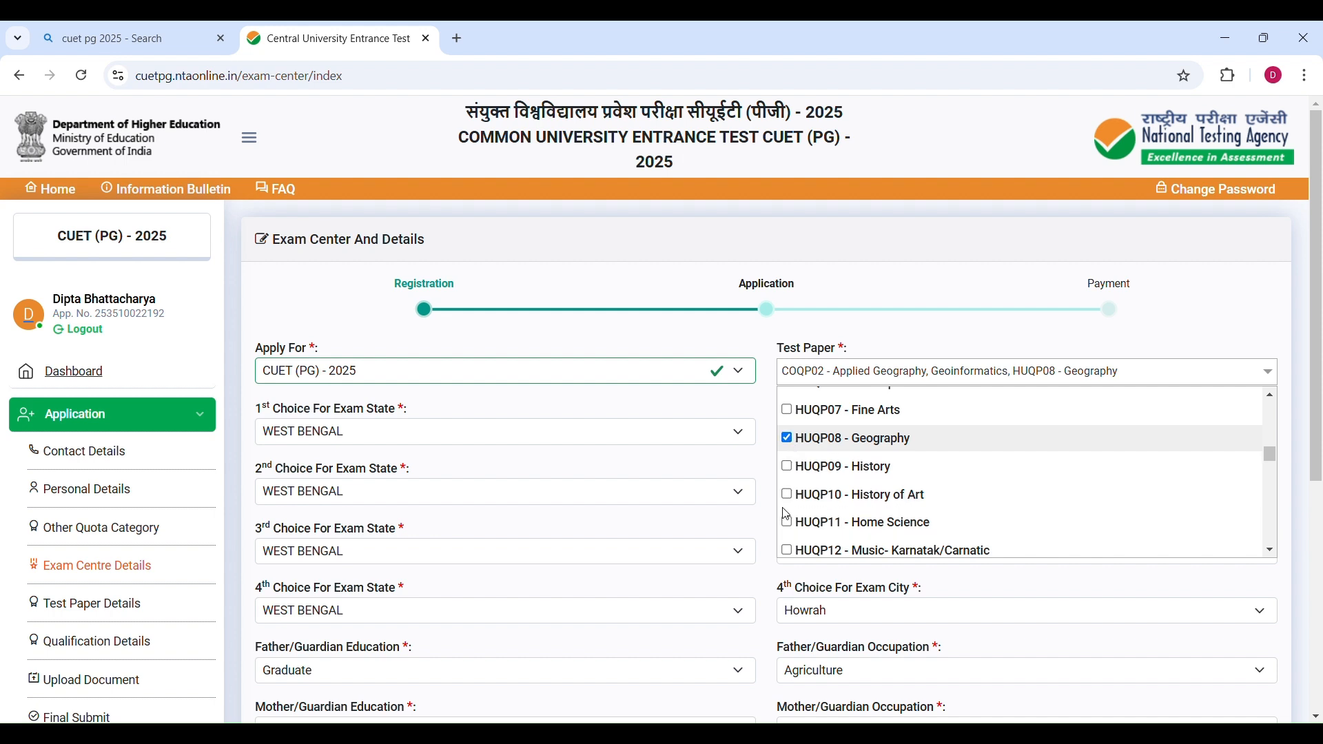
left_click(790, 471)
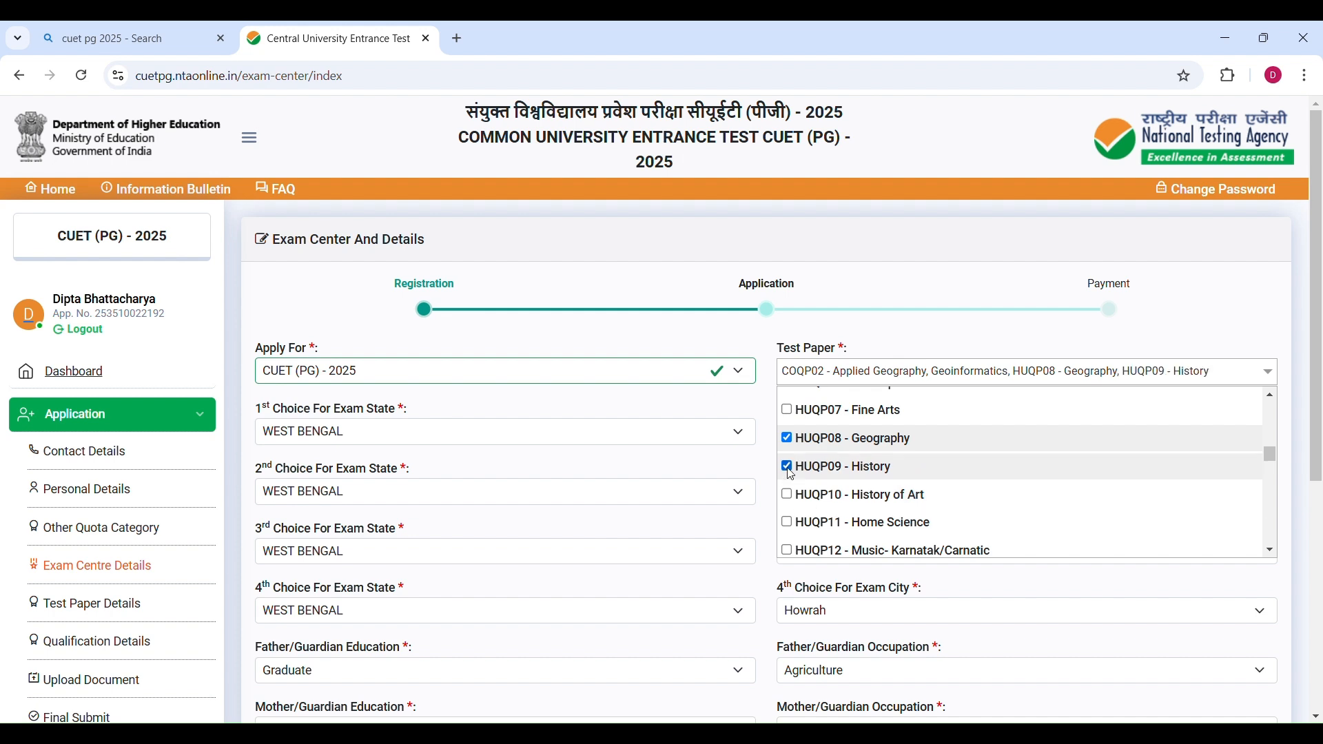
left_click(790, 471)
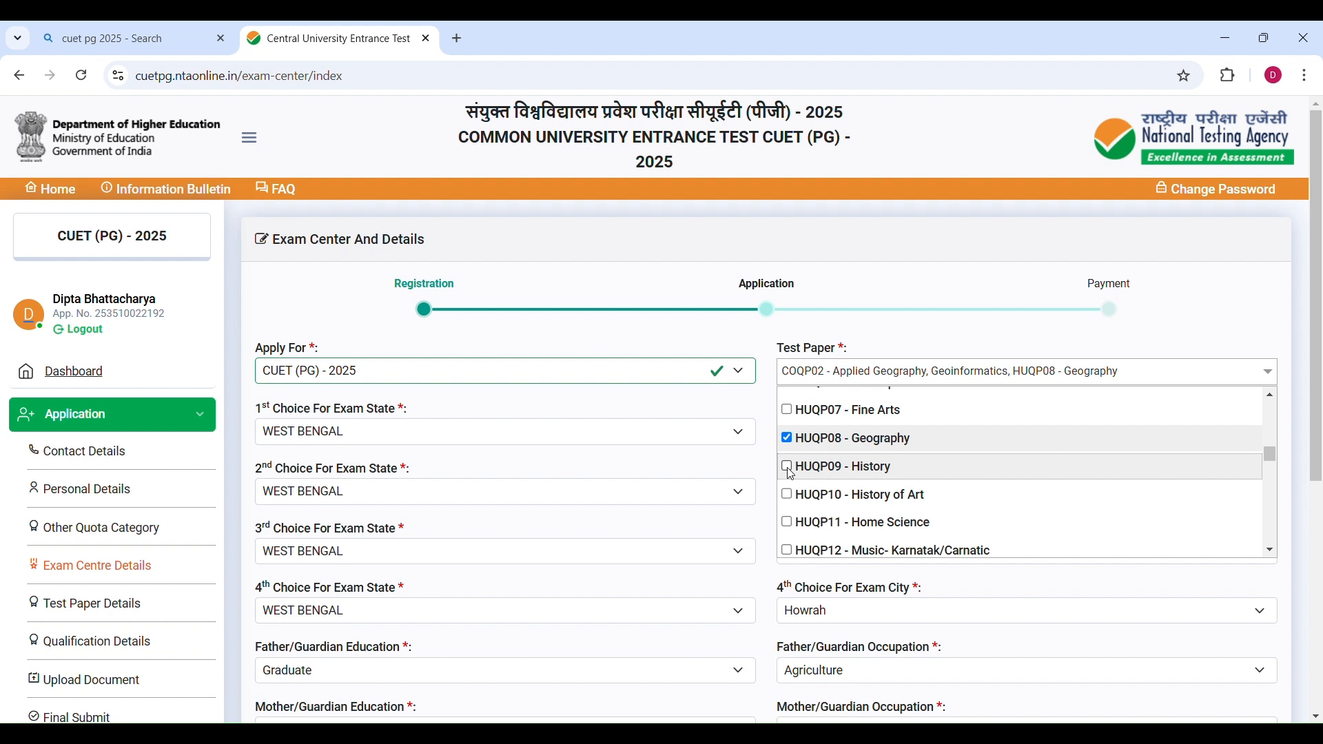
left_click(1111, 376)
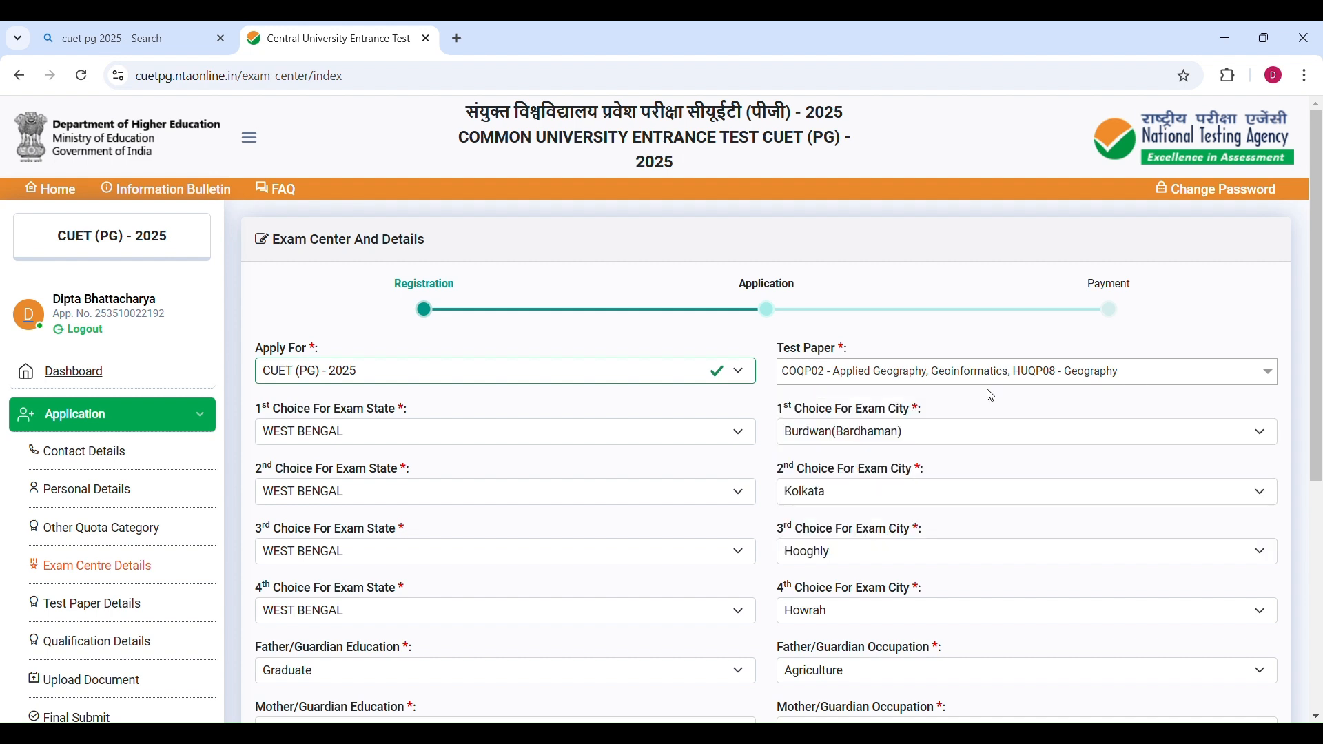
Set the first exam city to Burdwan(Bardhaman) and the second choice to West Bengal with Kolkata.
scroll(992, 398, "down", 1)
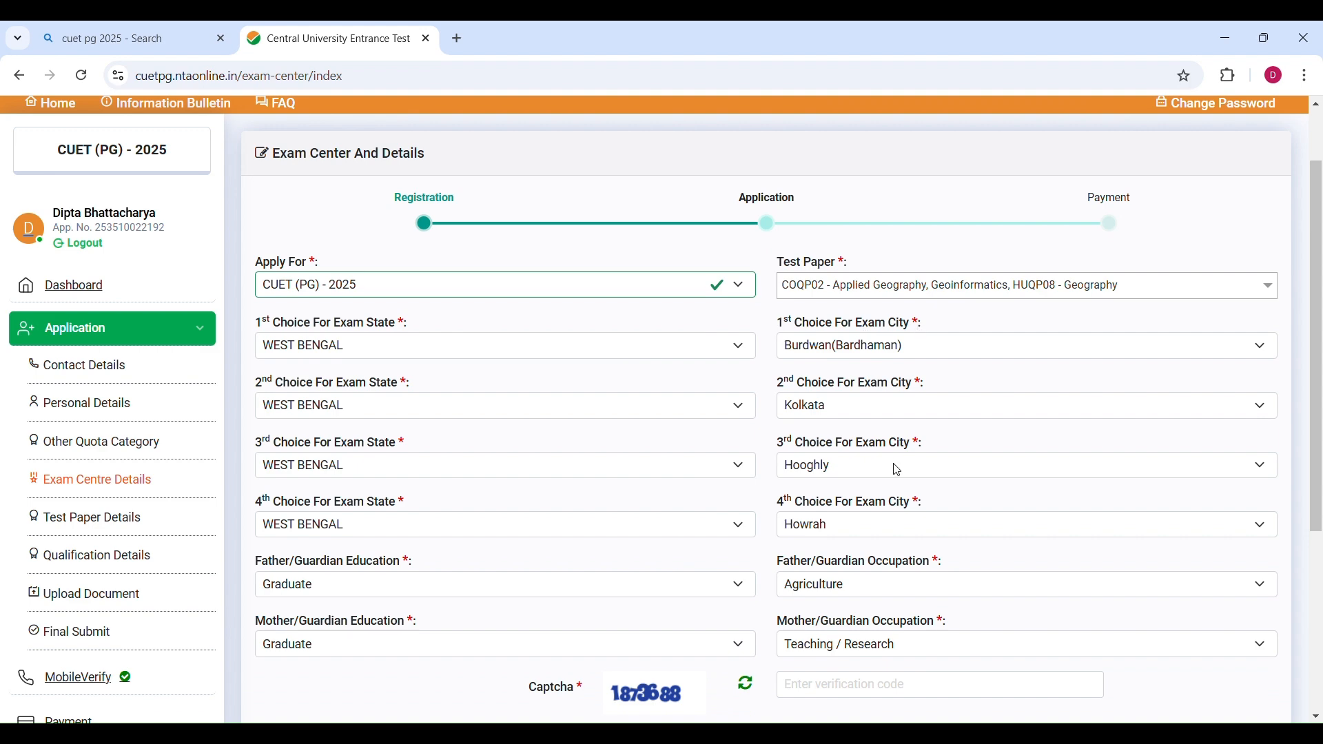
scroll(896, 469, "down", 3)
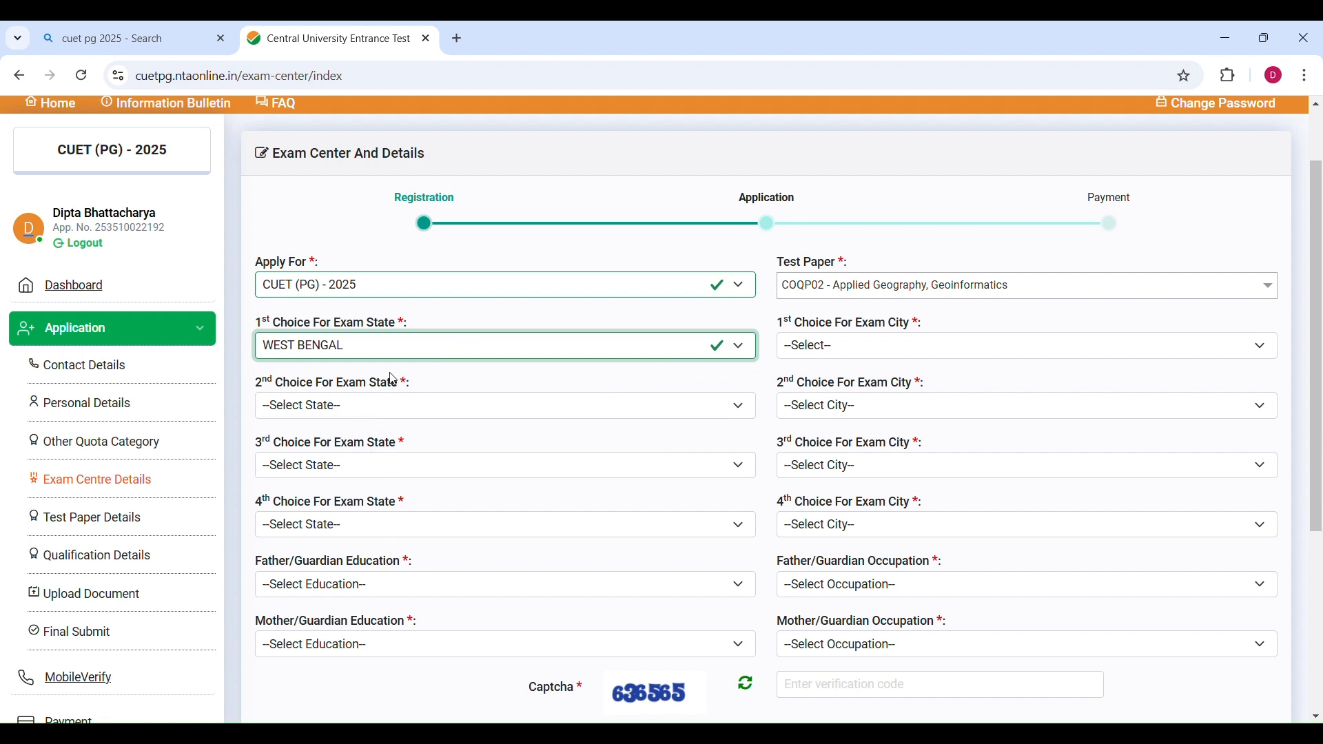
left_click(808, 347)
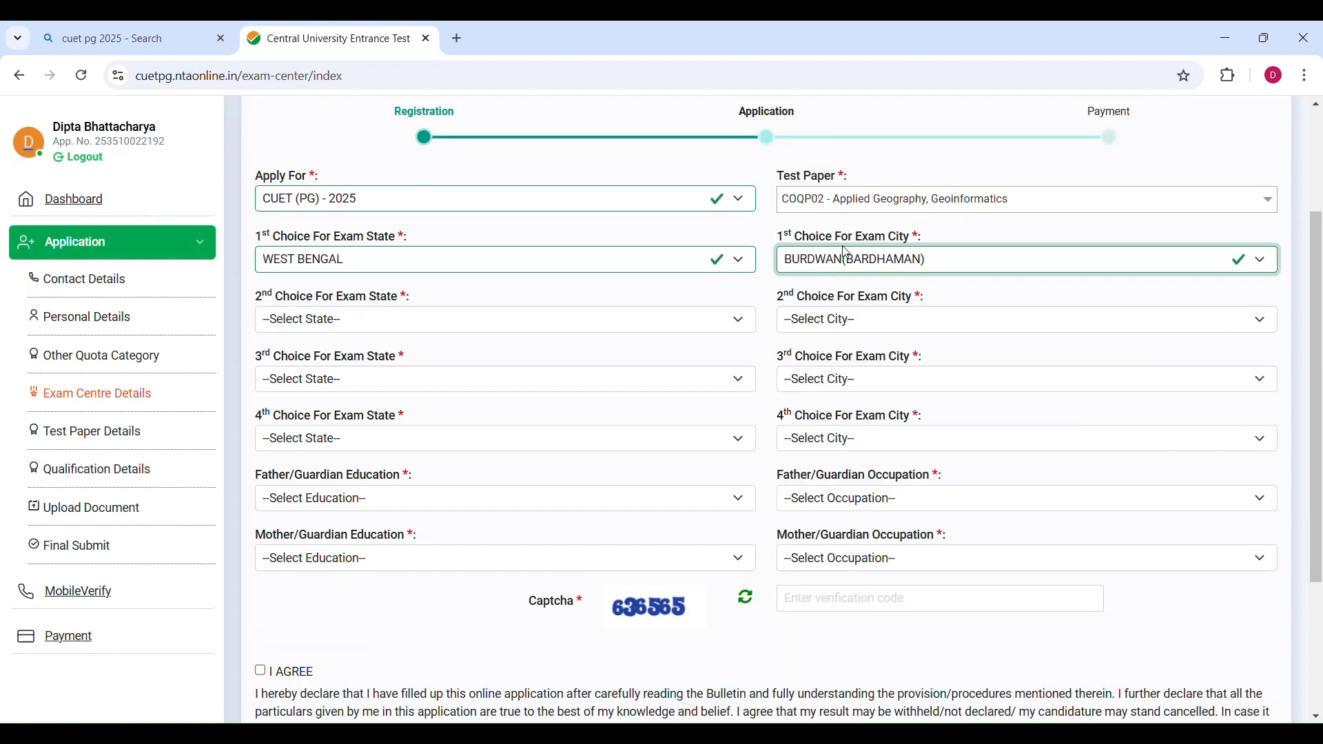
left_click(331, 324)
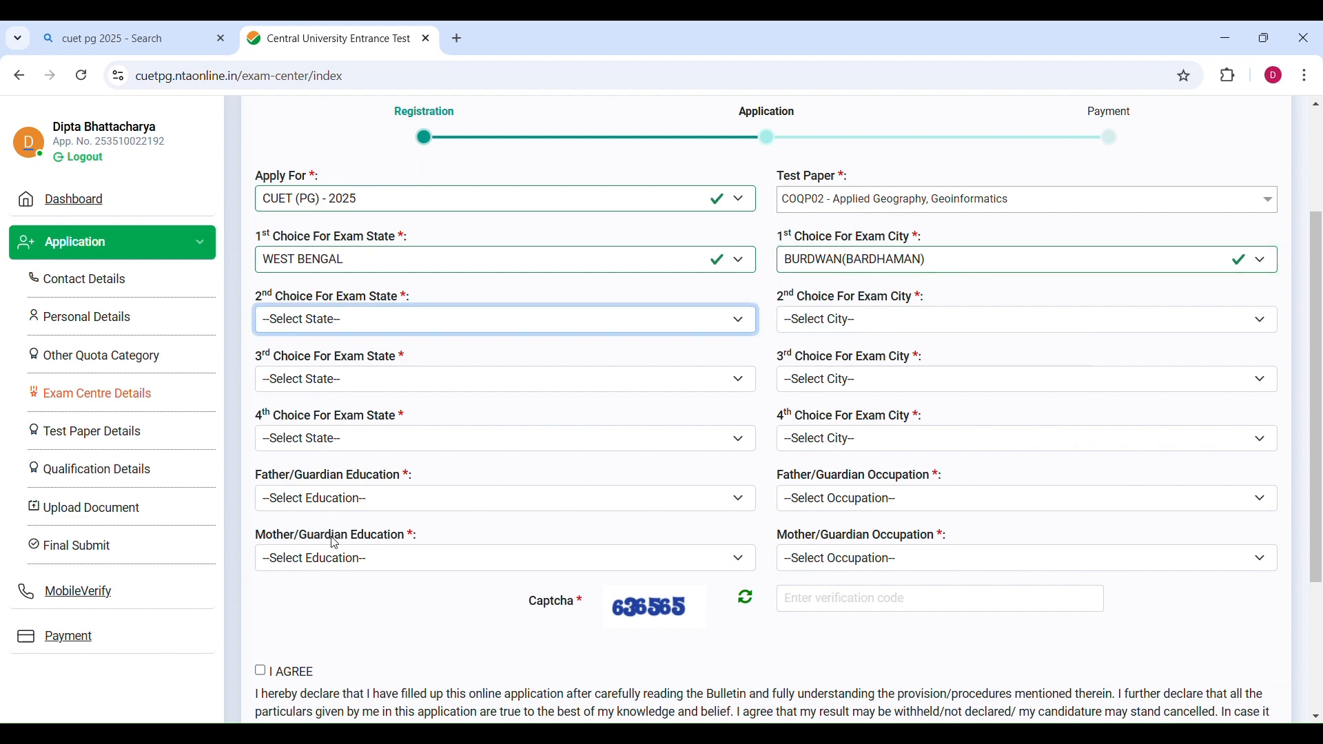
key("w")
key("Tab")
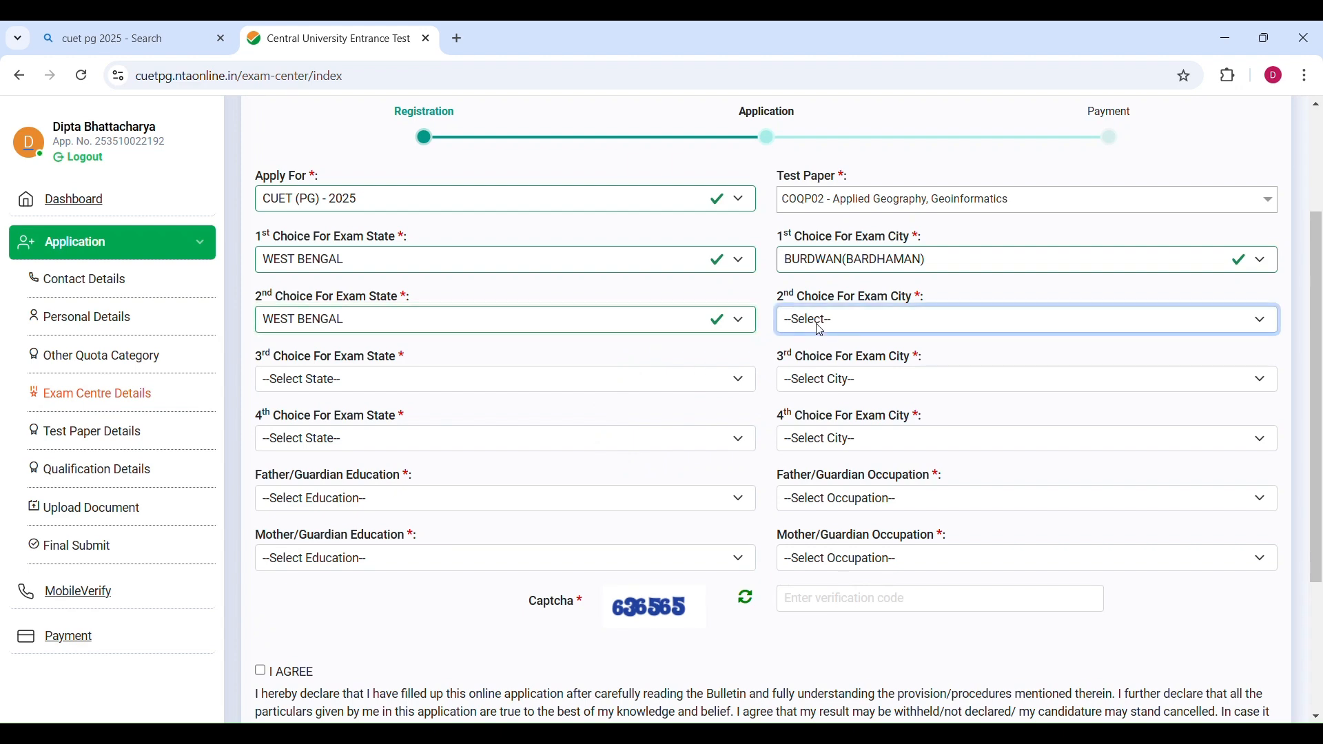
key("d")
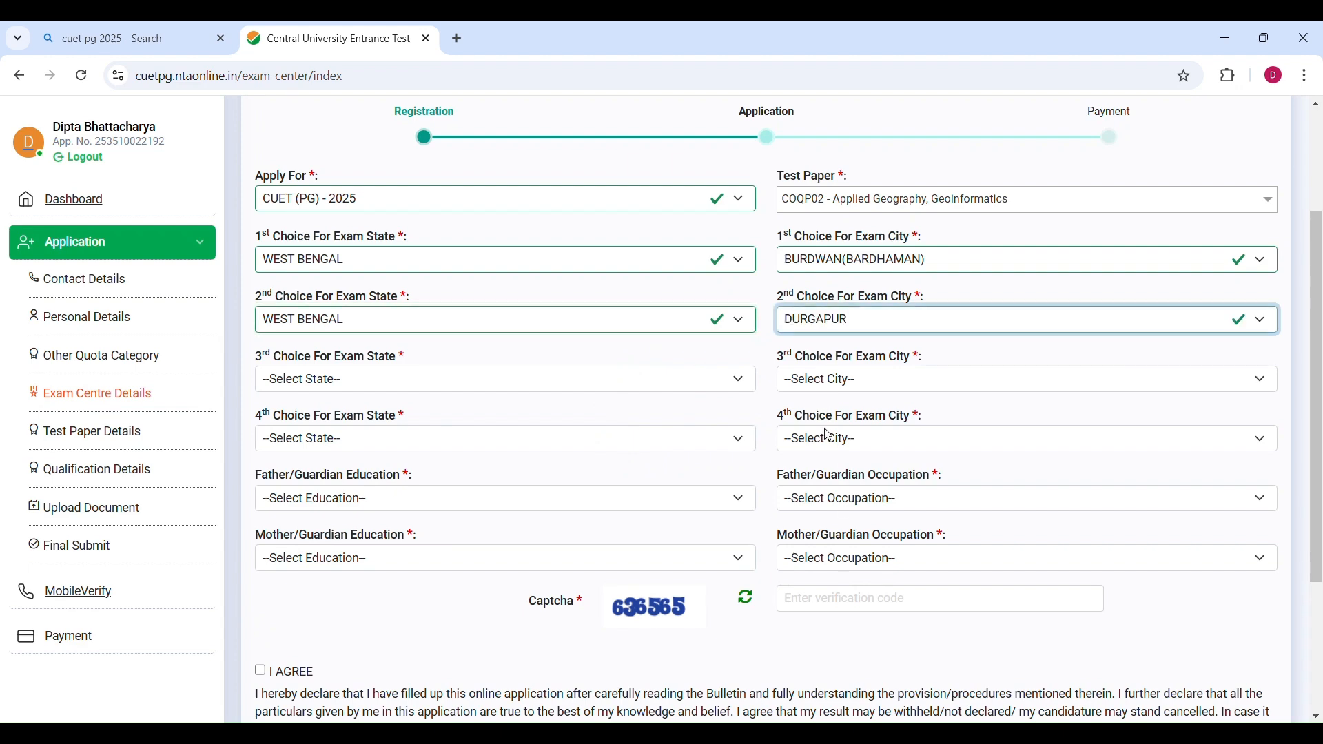
key("k")
Set the third and fourth exam choices to West Bengal with cities Hooghly and Howrah.
key("Tab")
key("w")
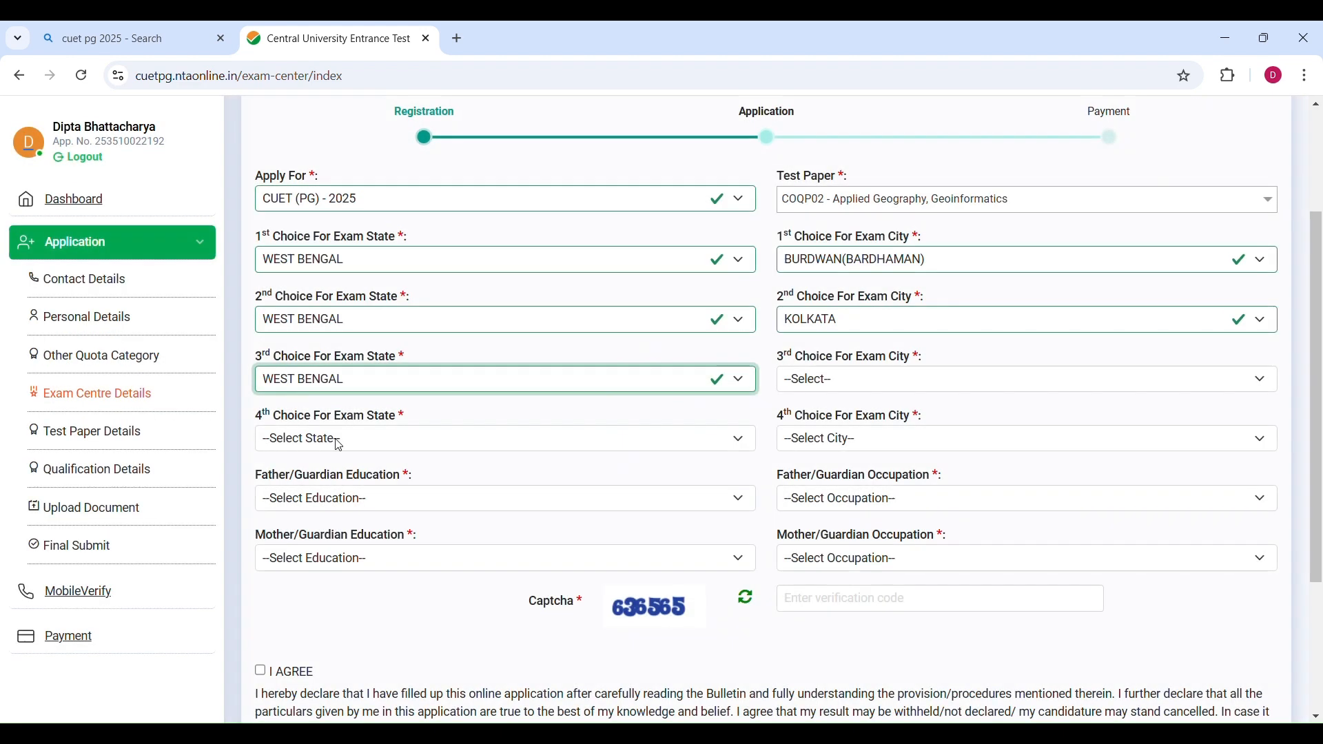
key("Tab")
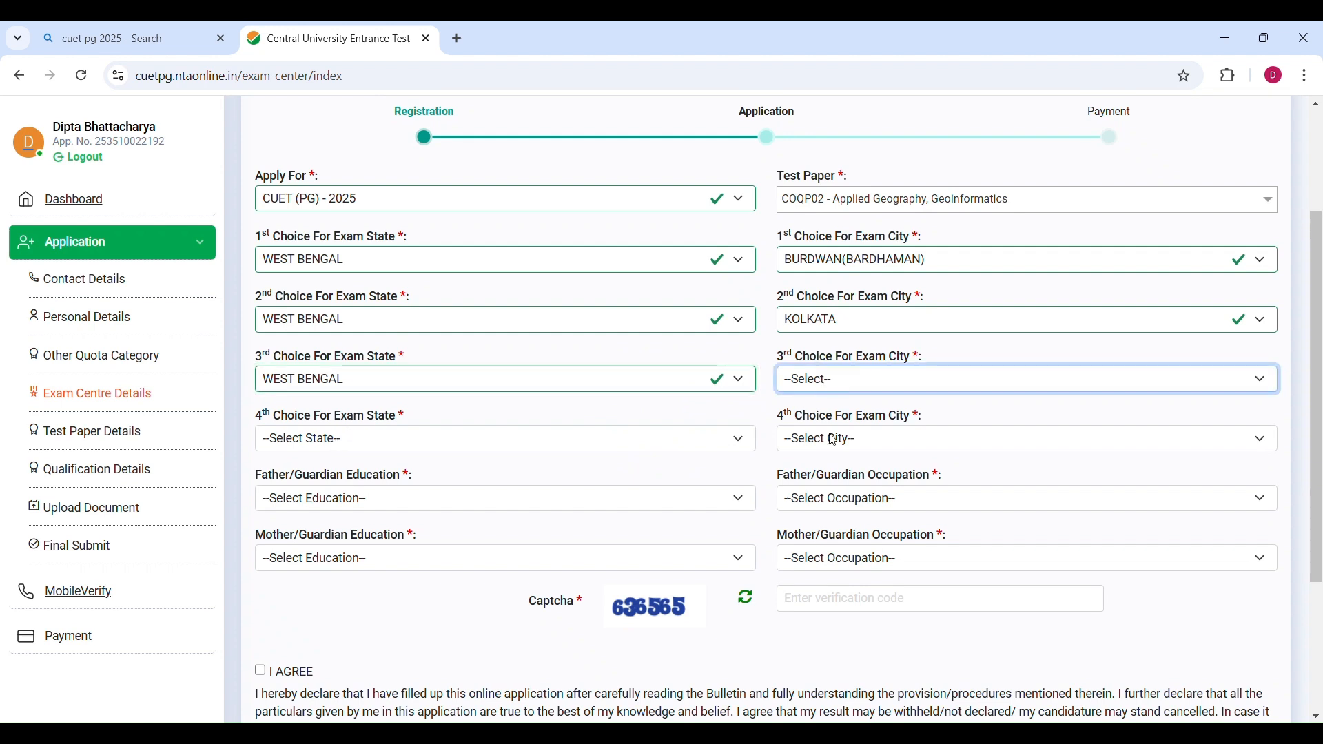
key("h")
key("Tab")
key("w")
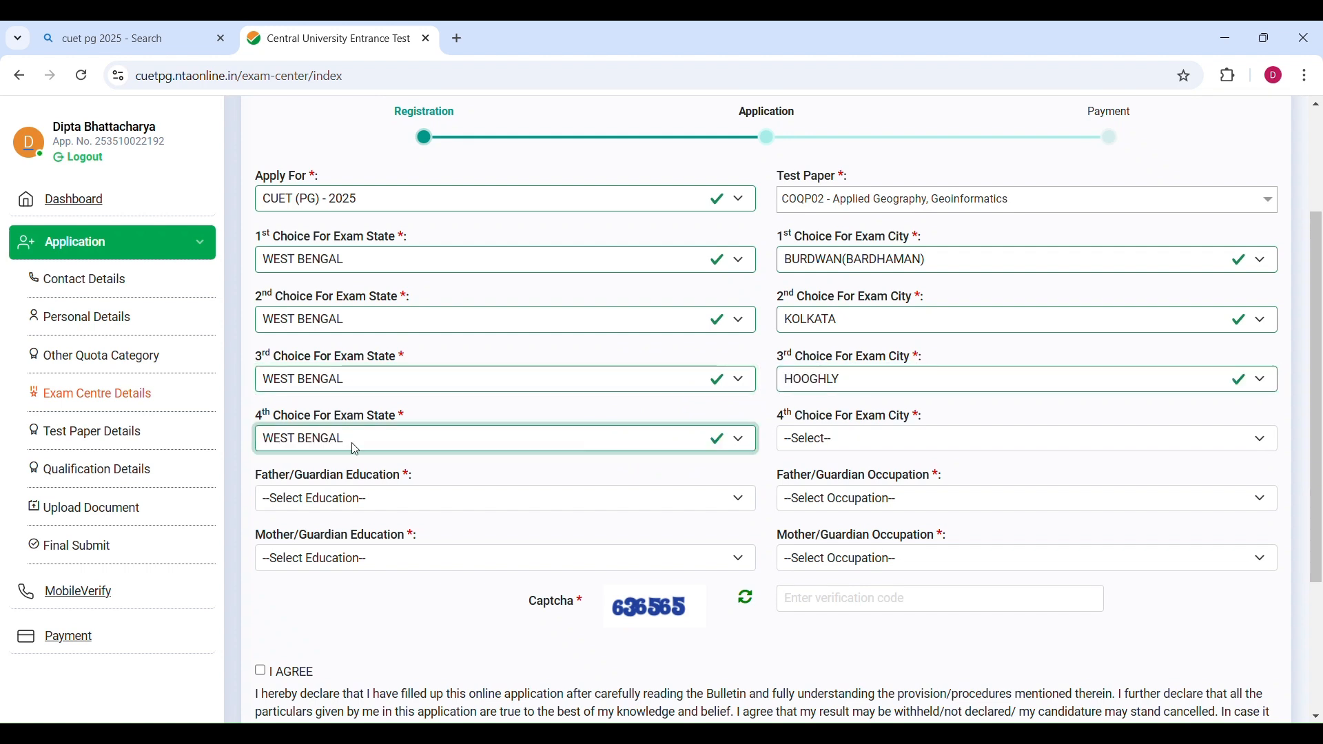
left_click(829, 440)
left_click(847, 304)
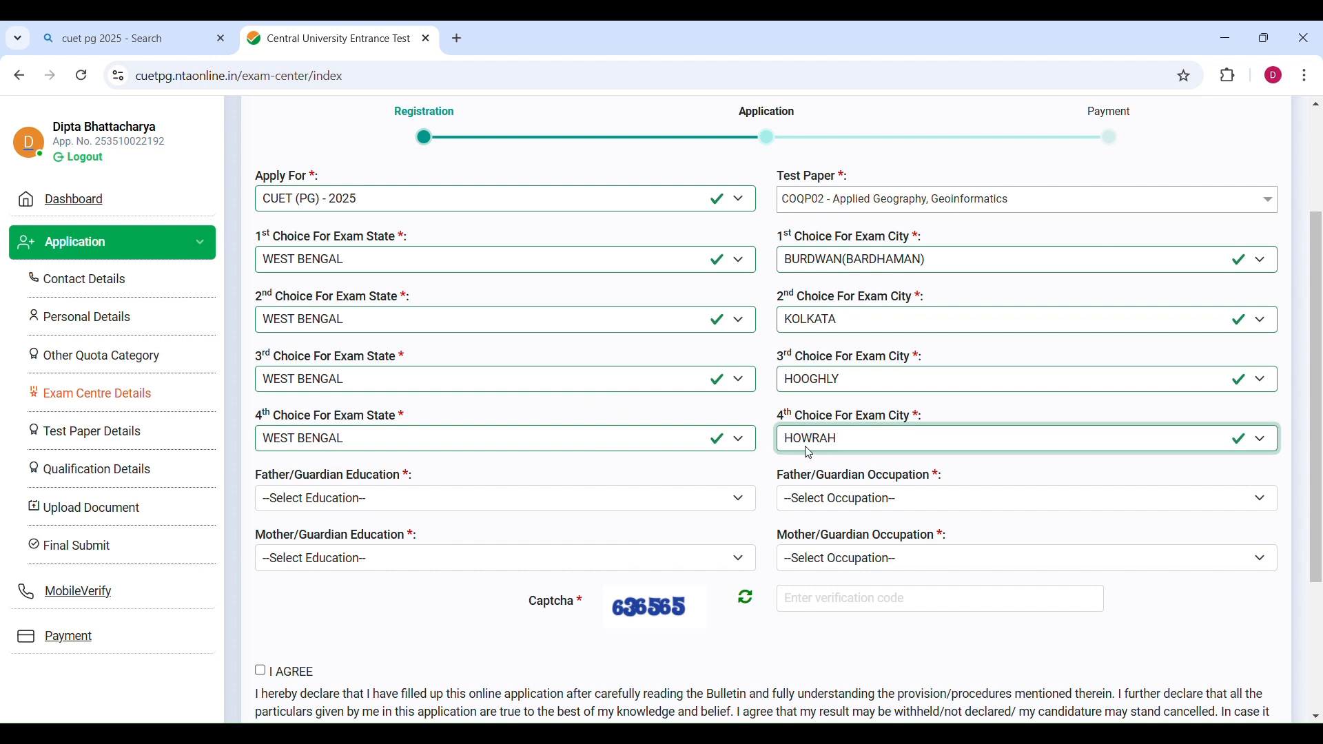
Set father's education to Graduate, father's occupation to Agriculture and mother's education to Graduate.
scroll(810, 482, "up", 1)
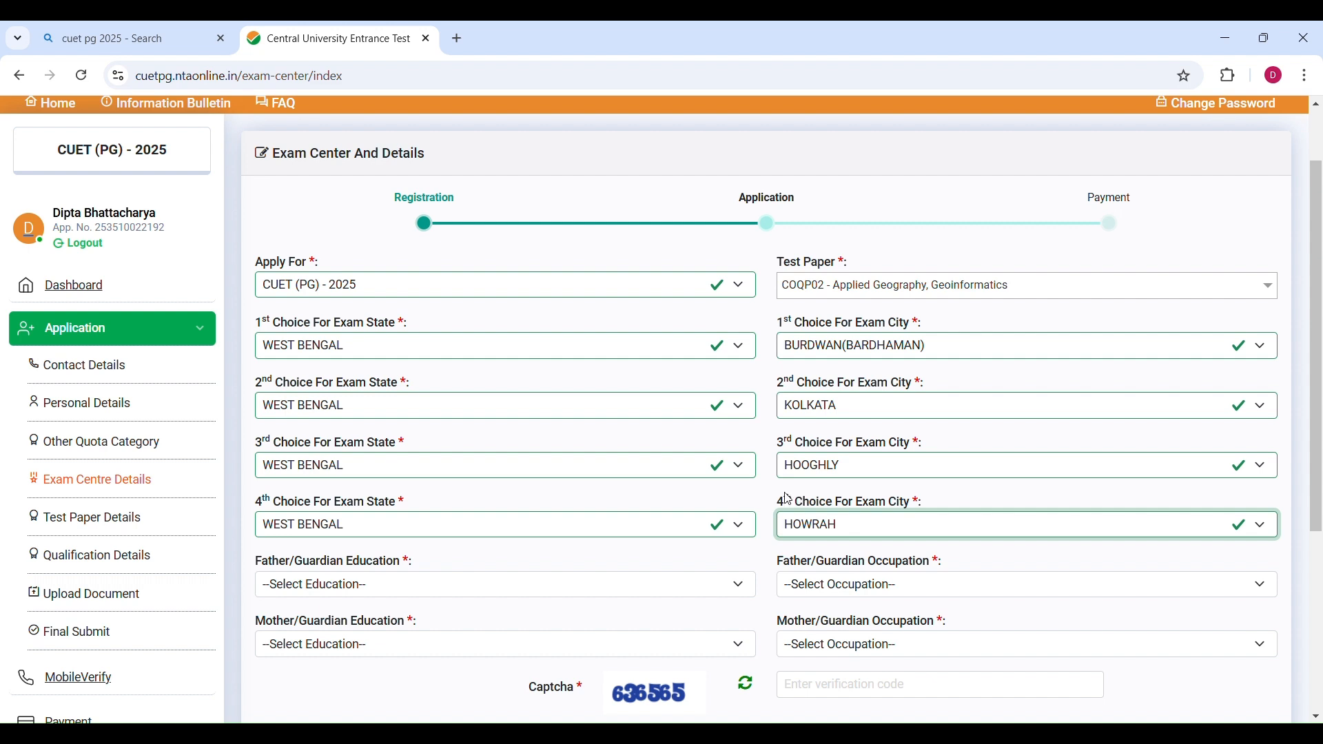
left_click(340, 357)
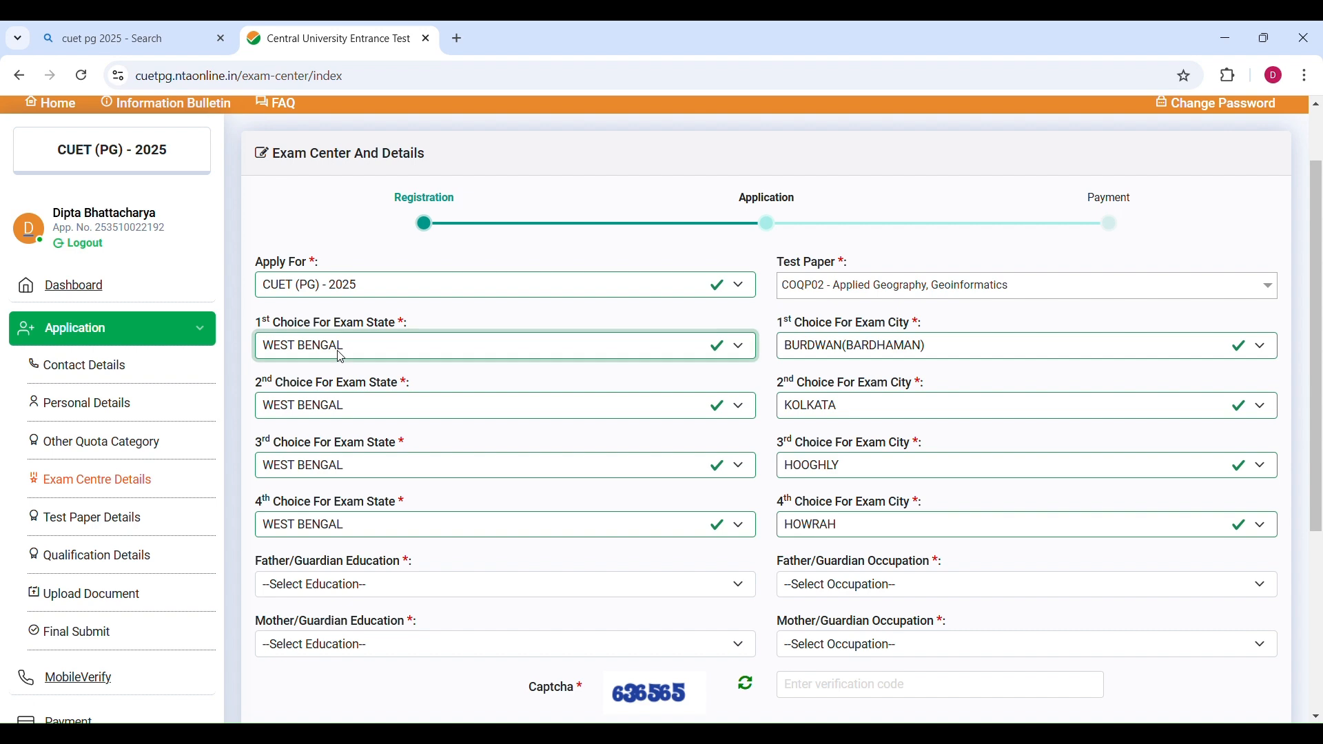
scroll(331, 324, "down", 4)
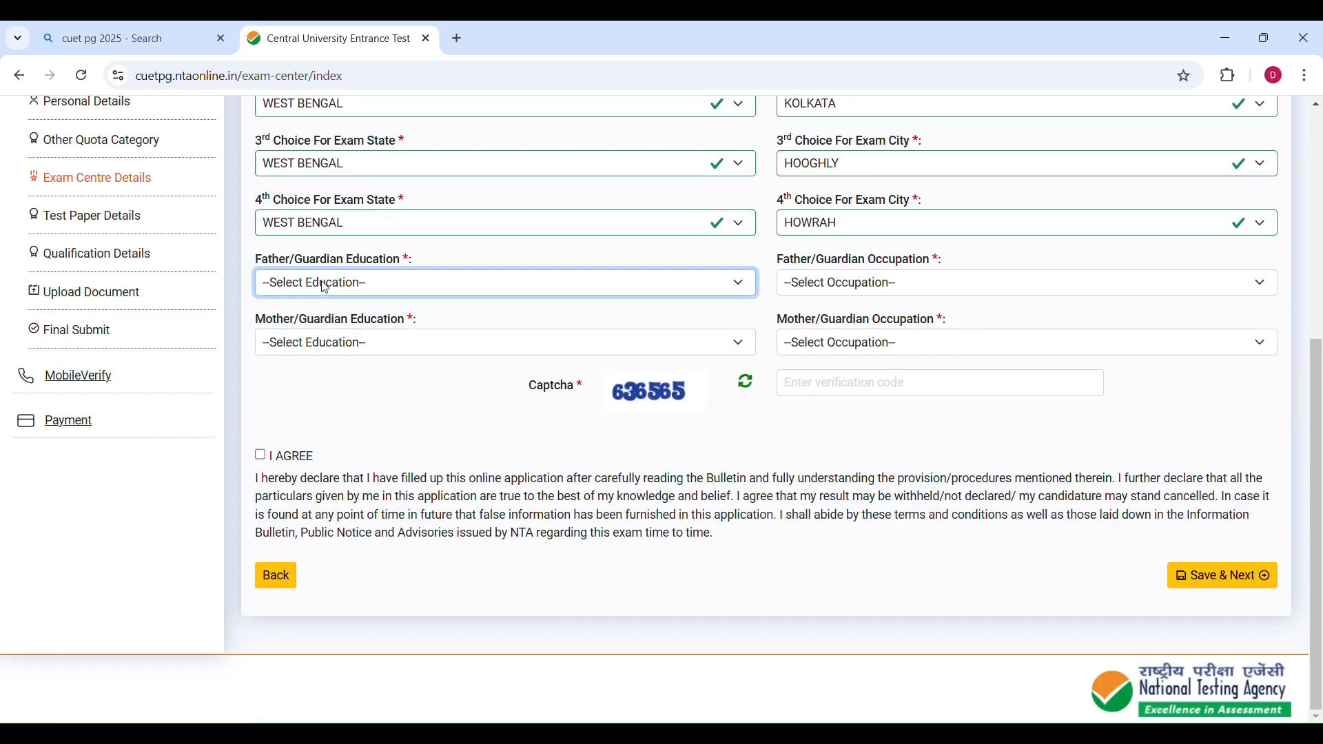
key("g")
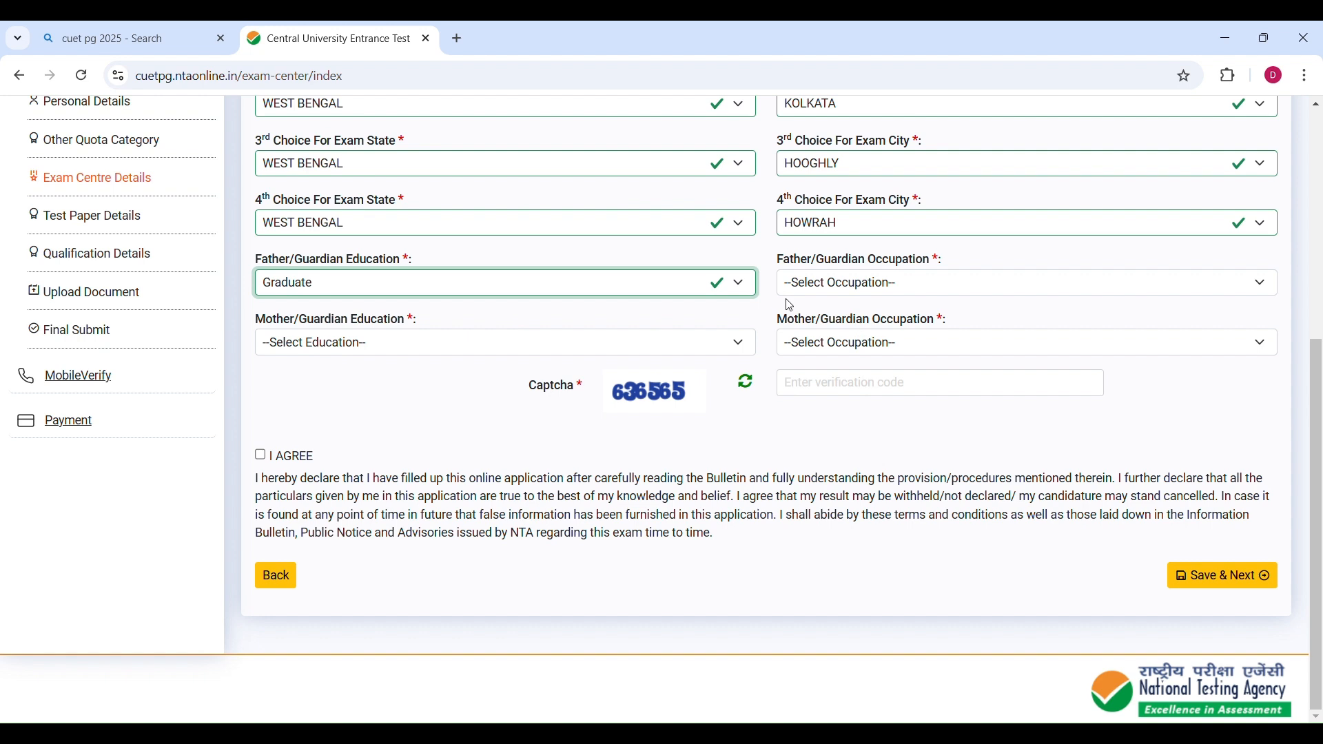
key("Tab")
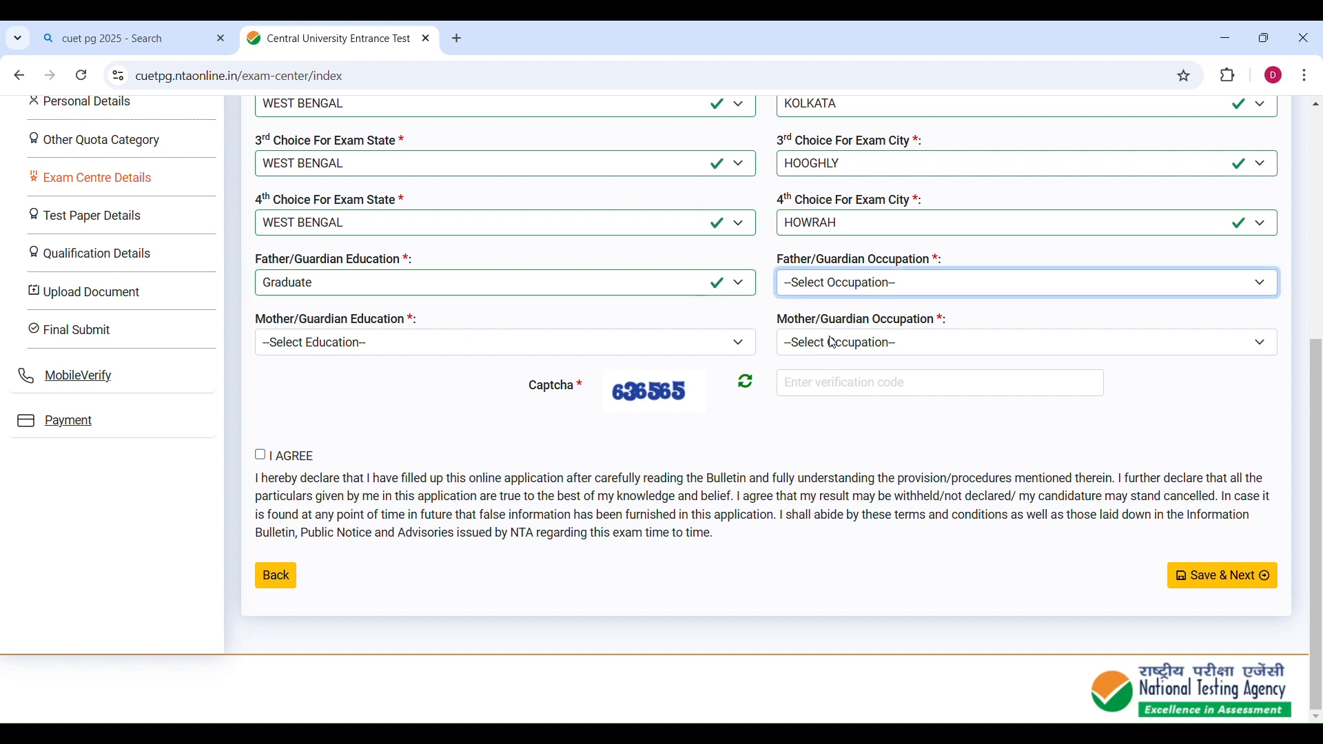
key("a")
key("Tab")
key("g")
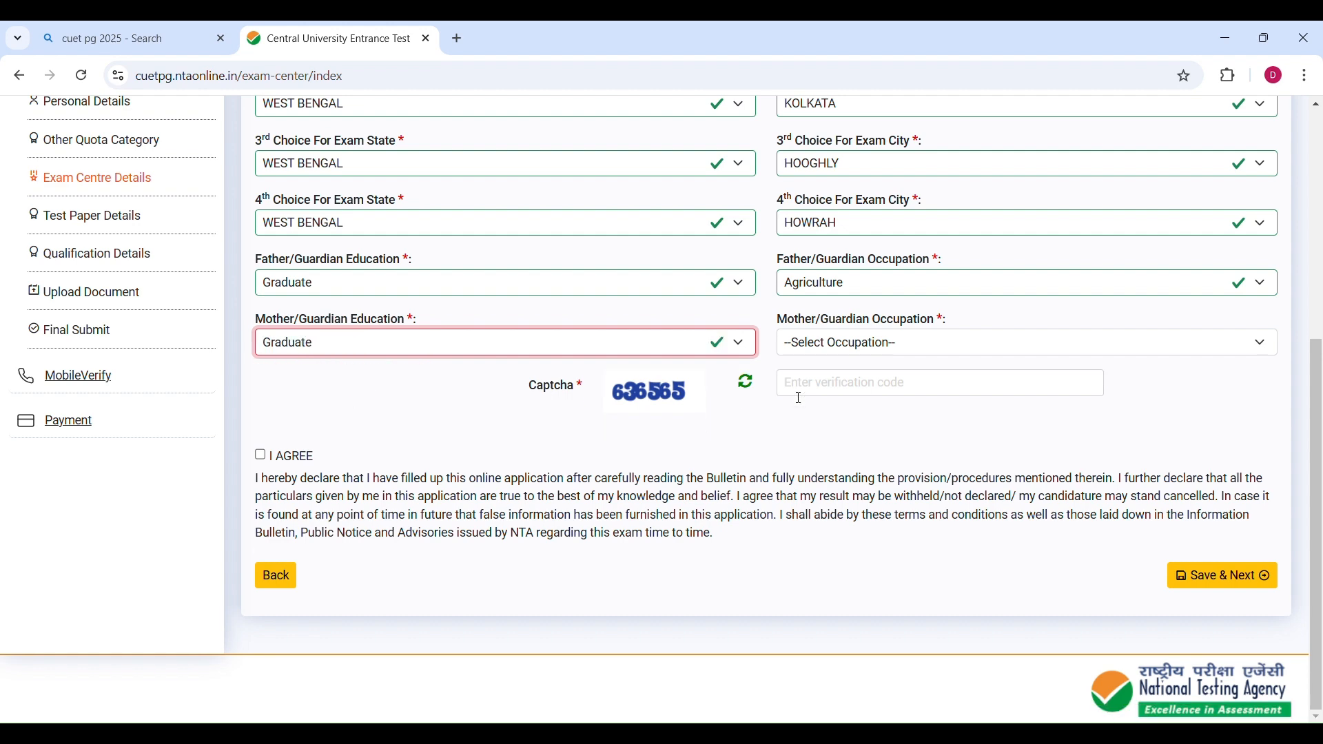
Save the Exam Center and Details page with mother's occupation, captcha and declaration filled in.
key("Tab")
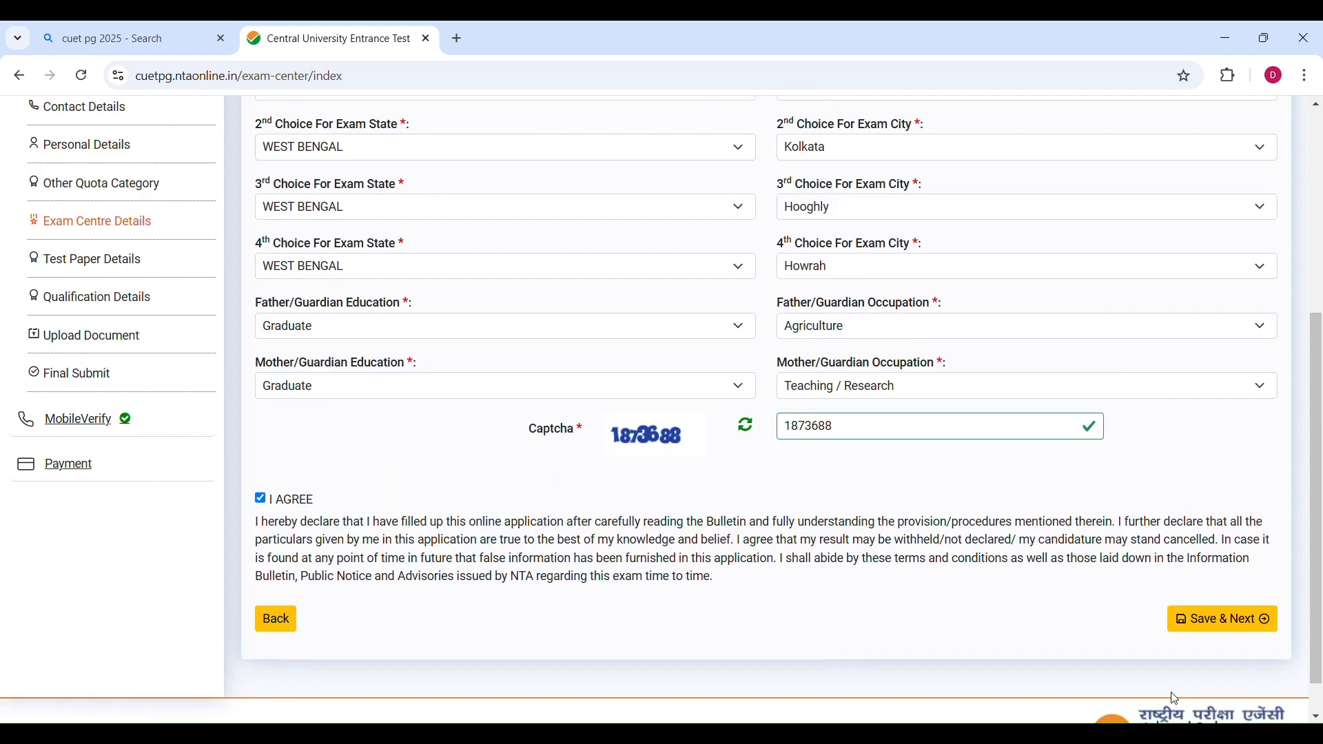
left_click(1199, 623)
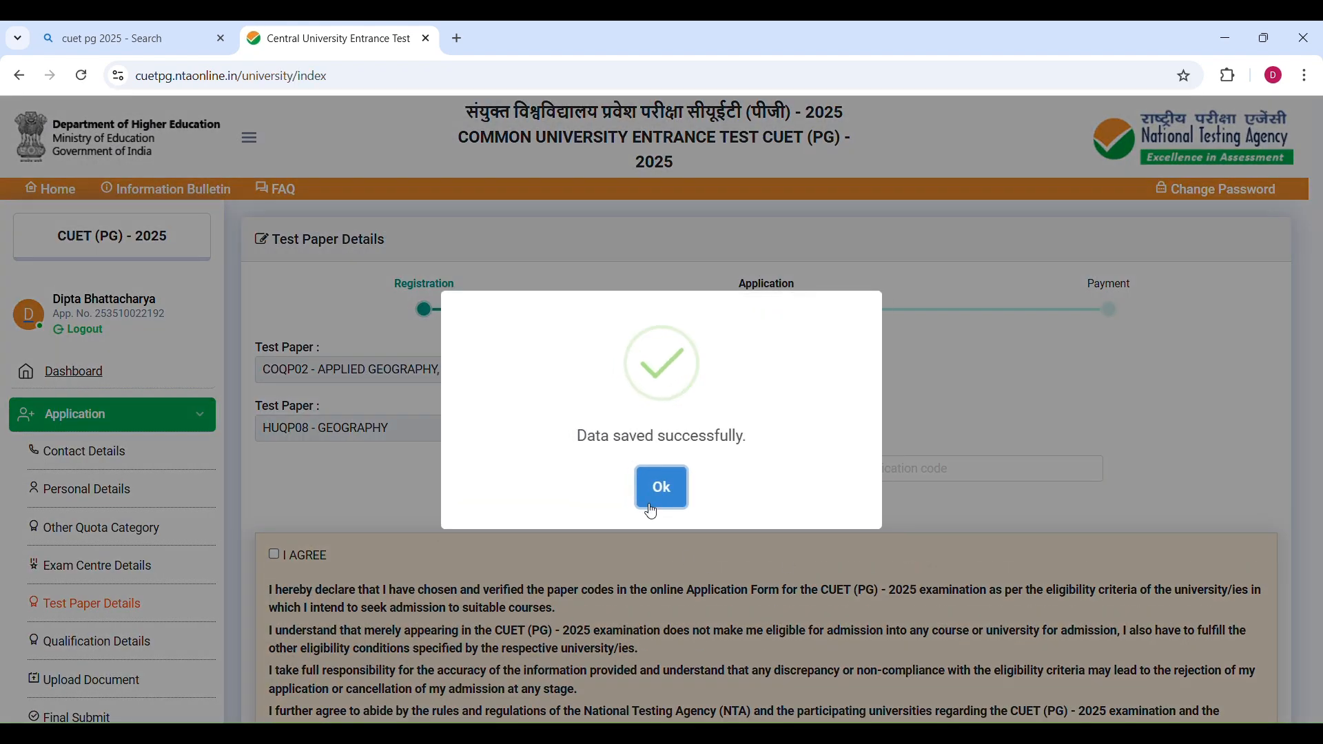
left_click(656, 485)
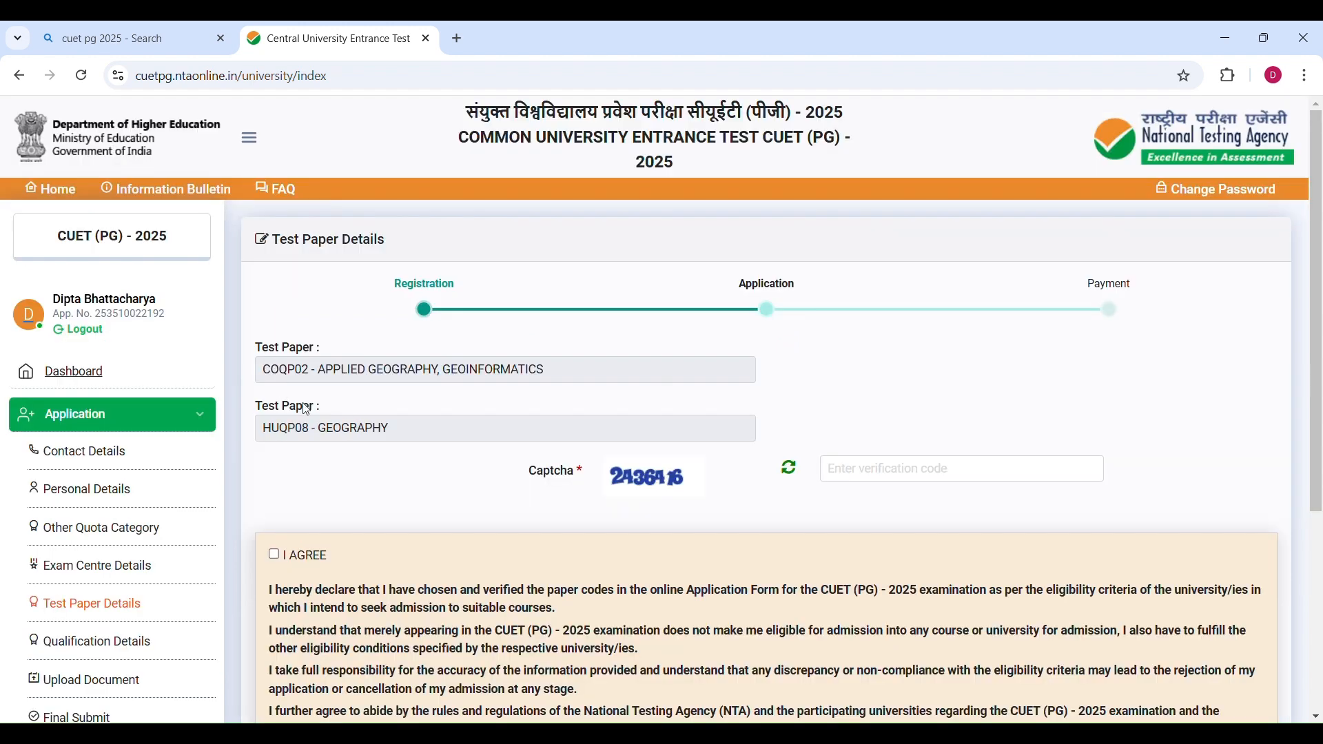
Enter the captcha on the Test Paper Details page and continue to Qualification Details.
scroll(415, 442, "down", 3)
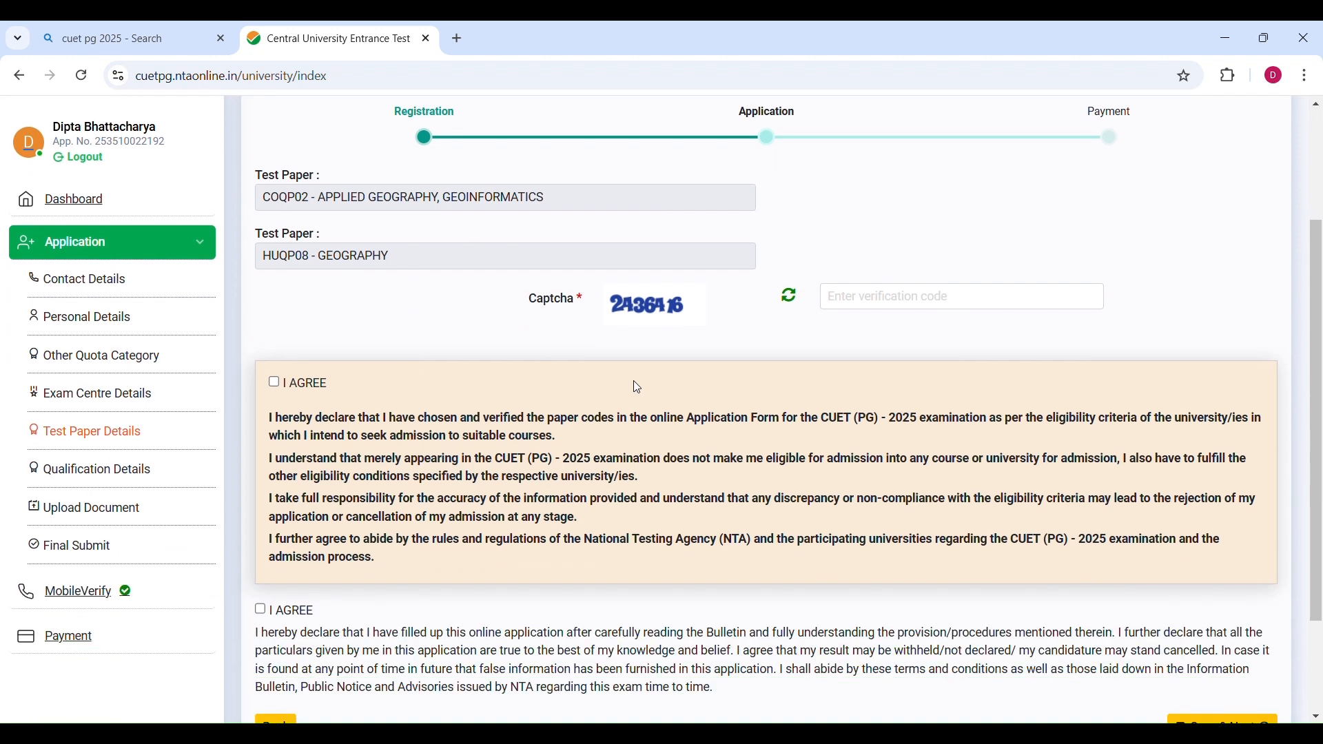
left_click(862, 298)
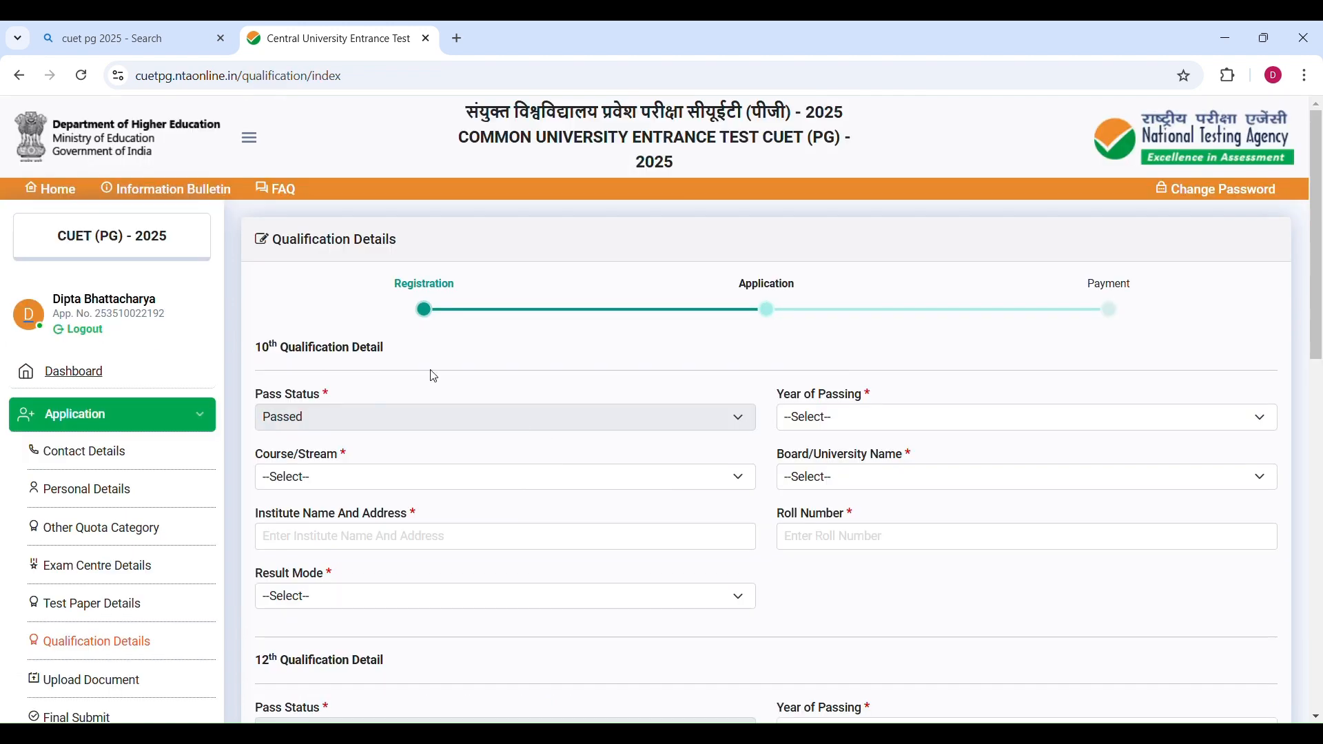
Review the 10th, 12th and Graduation qualification sections of the Qualification Details form.
scroll(431, 375, "down", 1)
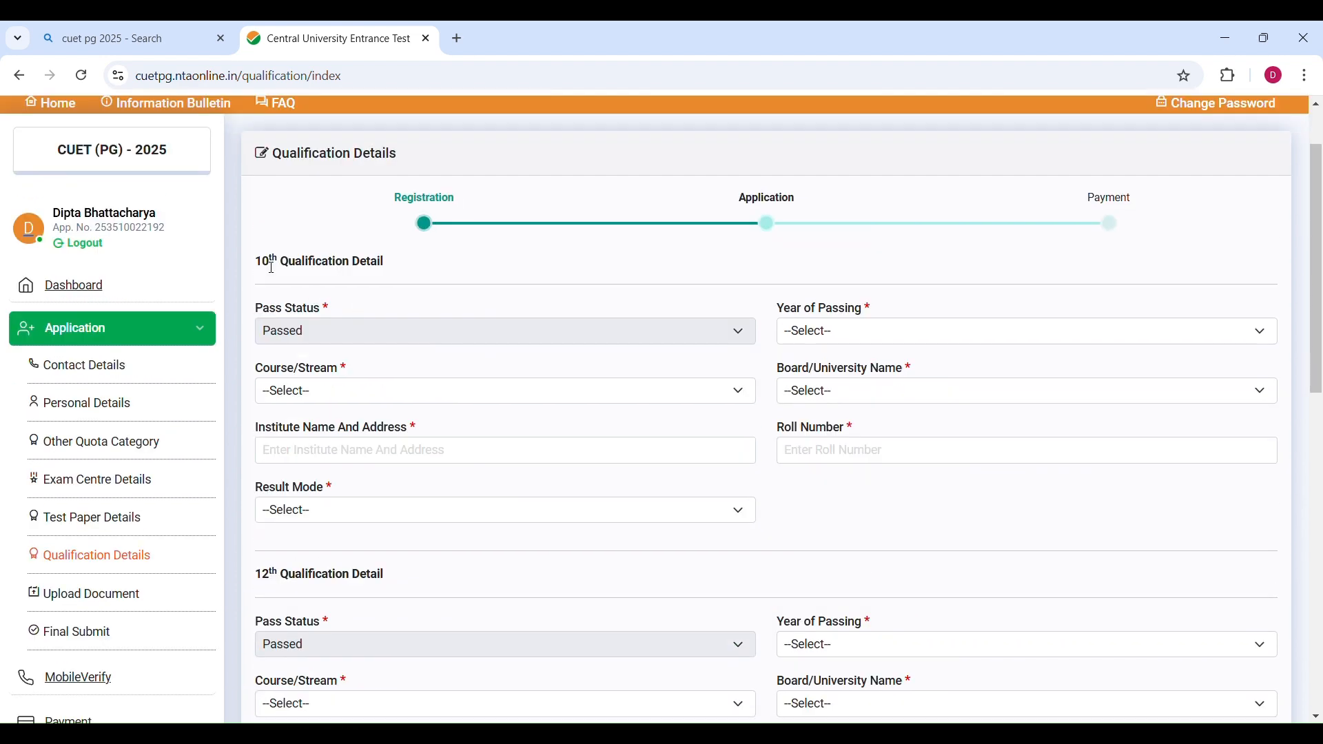
left_click_drag(255, 263, 441, 264)
scroll(474, 469, "down", 3)
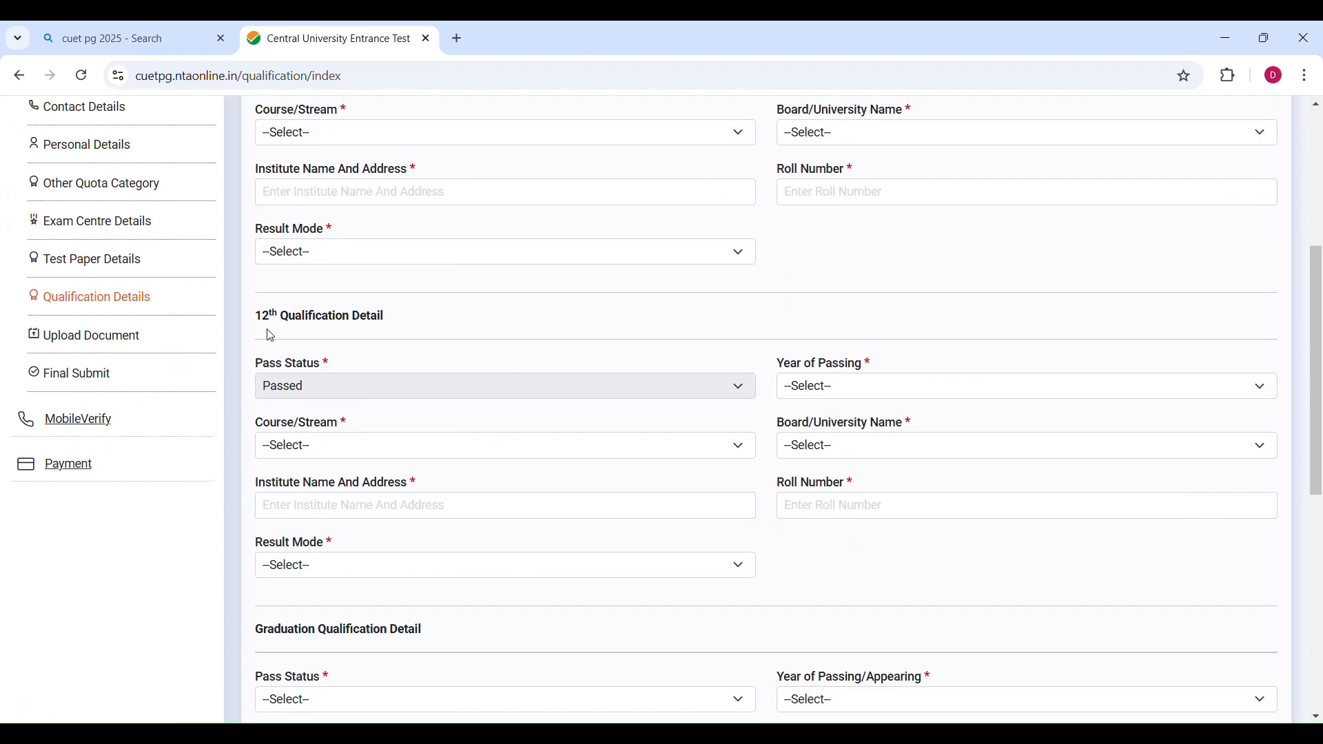
left_click_drag(257, 314, 390, 315)
scroll(390, 319, "down", 3)
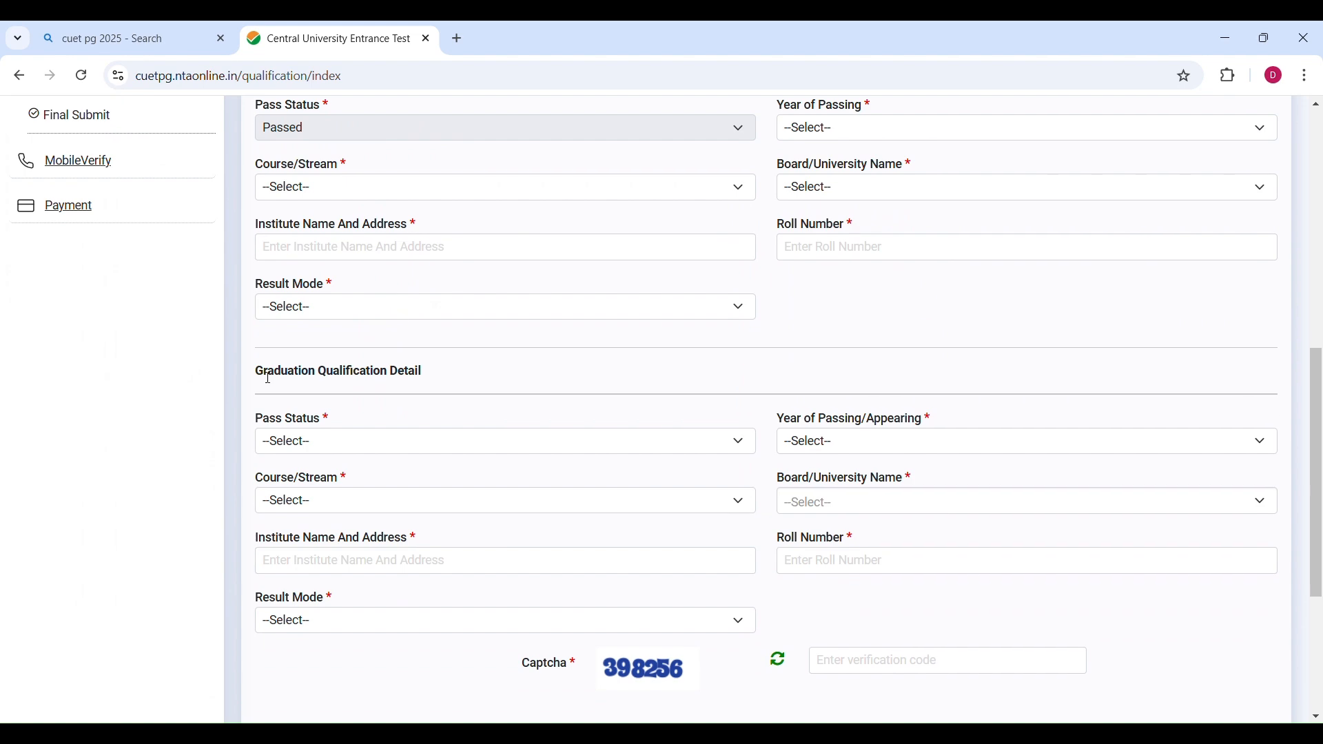
left_click_drag(257, 376, 475, 373)
scroll(475, 373, "down", 4)
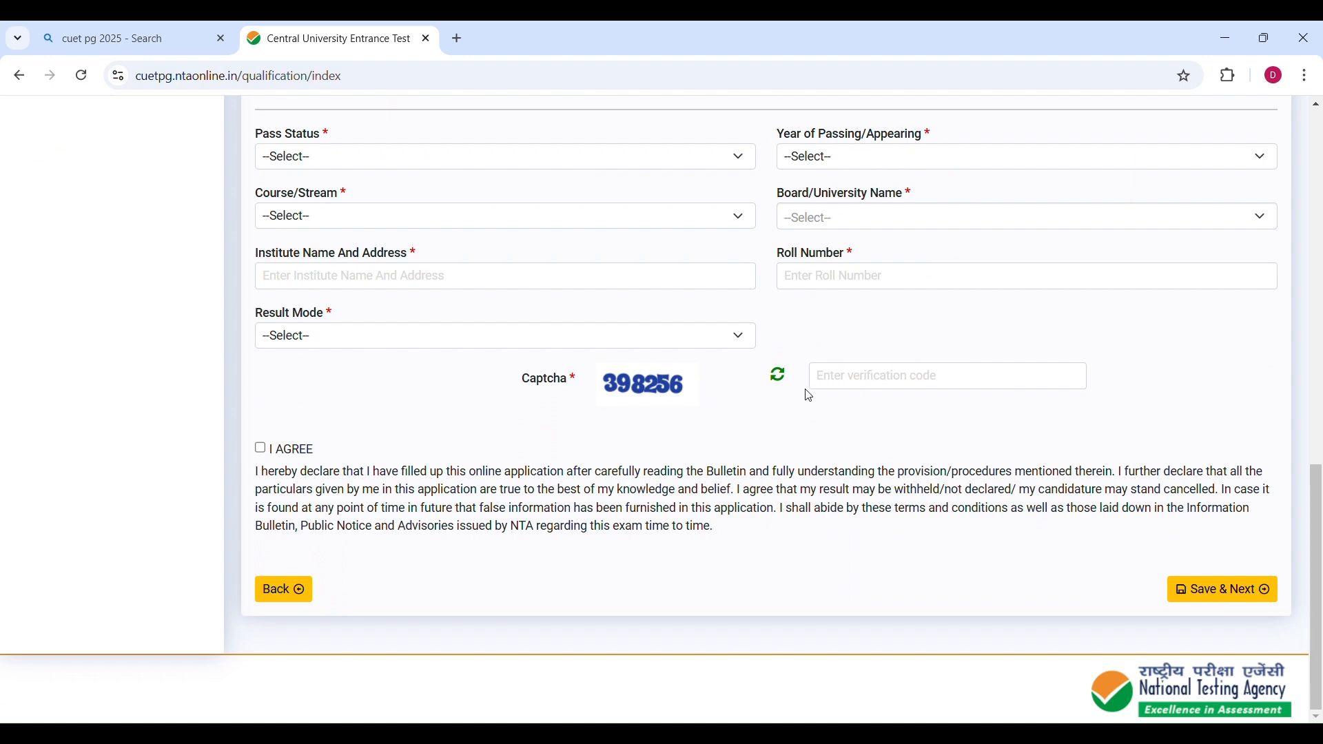
left_click(1209, 597)
scroll(922, 522, "down", 10)
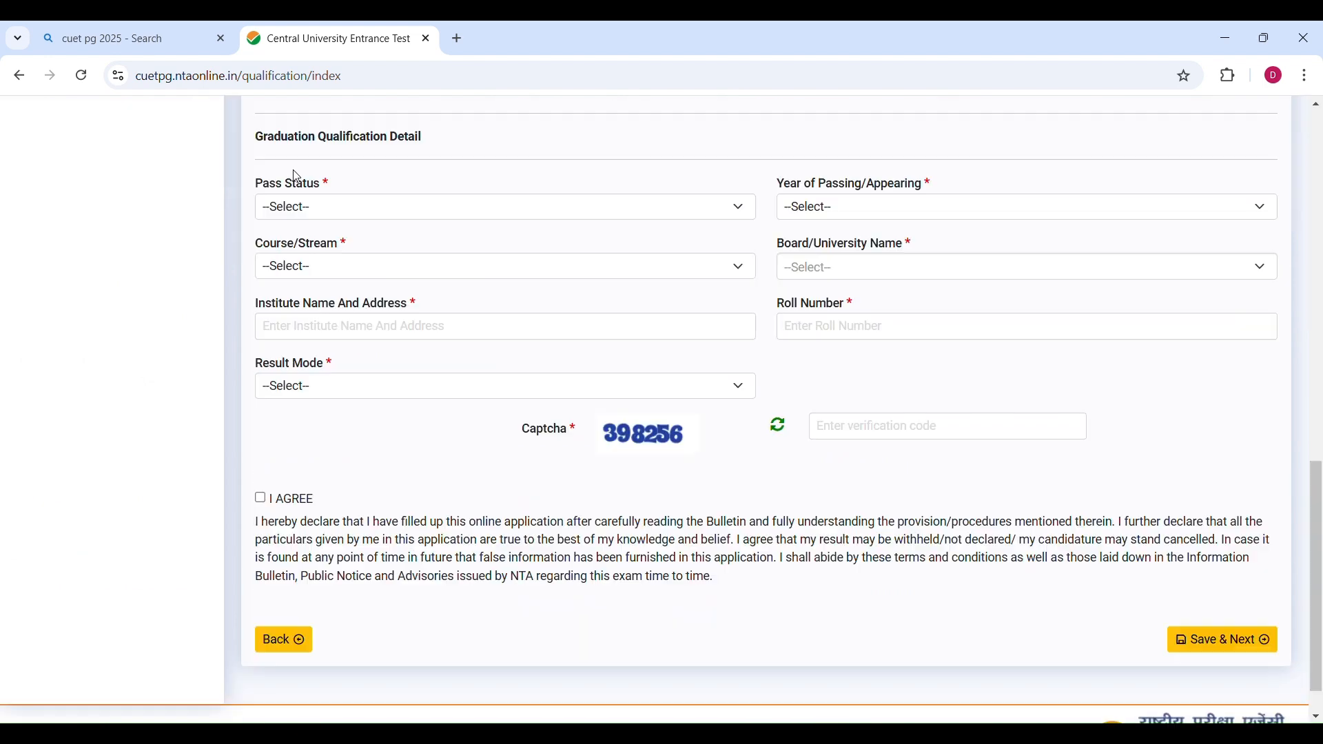
Set the graduation pass status to Appearing and the year of passing/appearing to 2025.
left_click(311, 215)
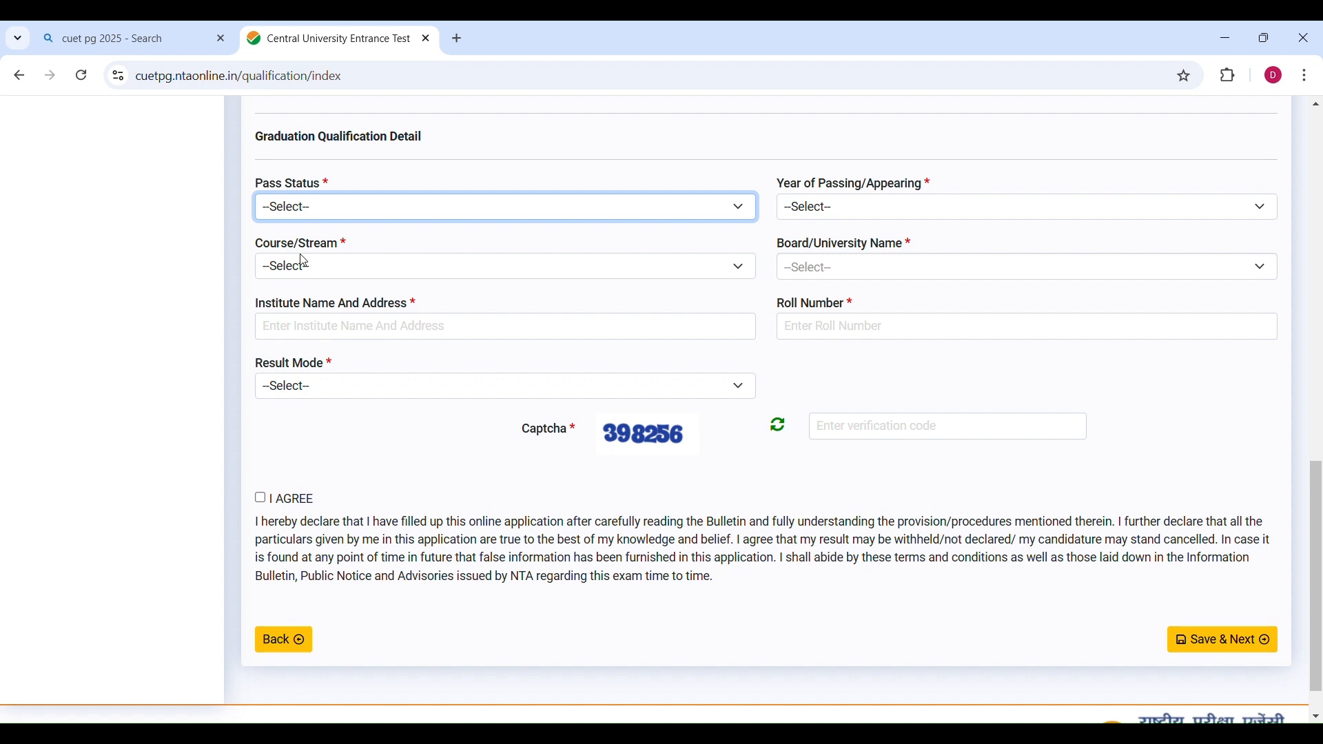
key("Down")
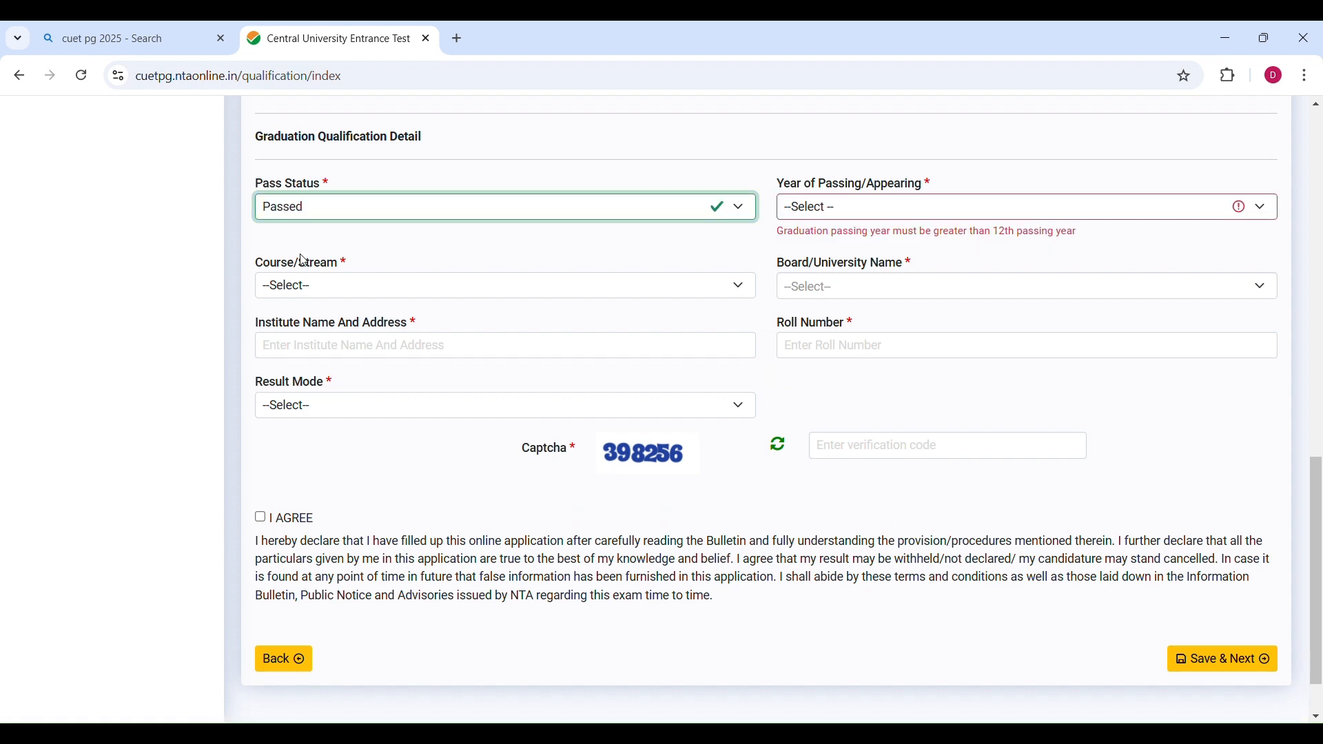
left_click(794, 210)
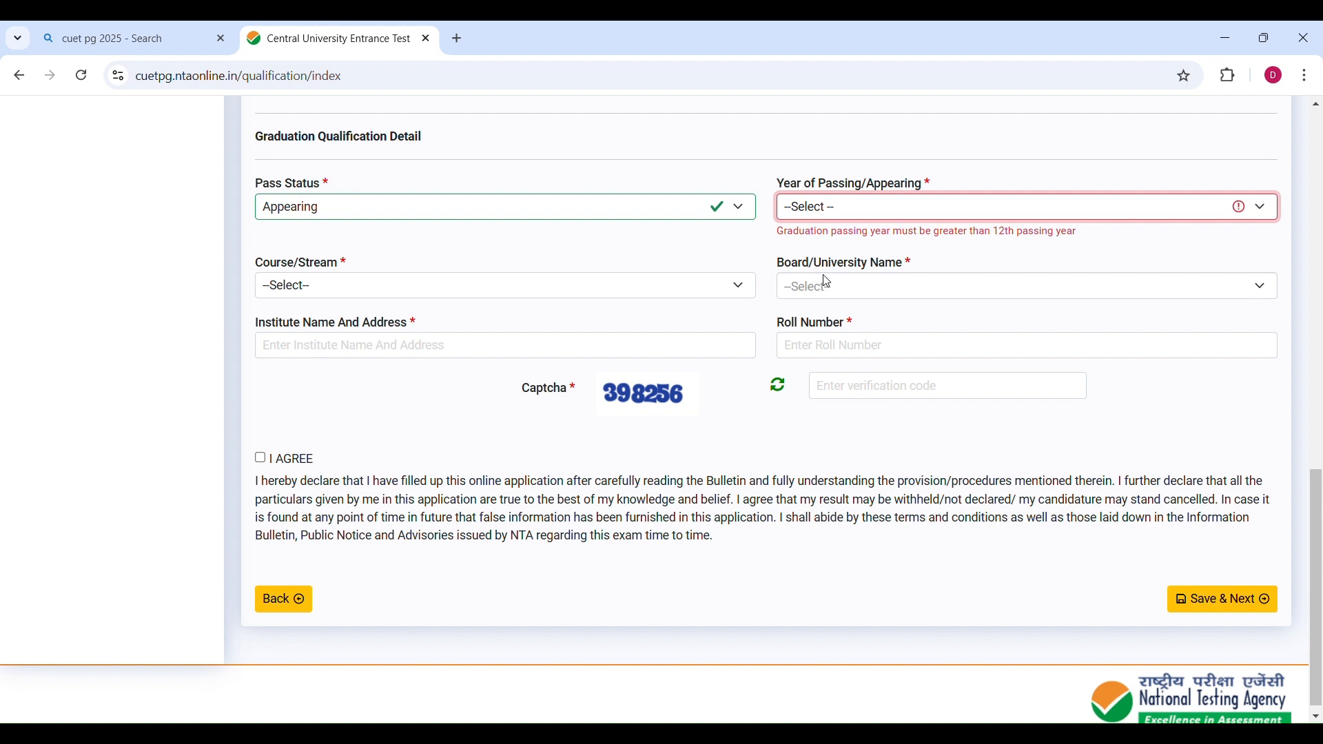
key("Down")
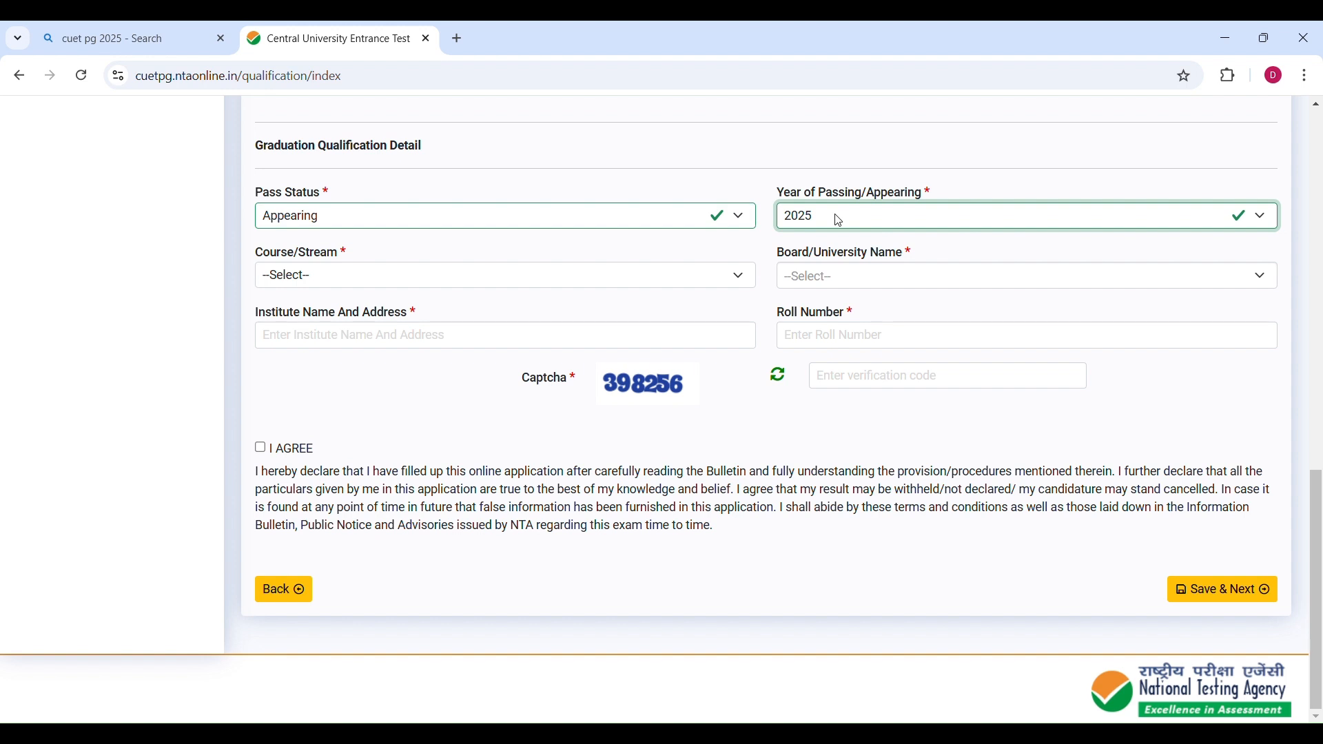
Set the graduation course to B.A and the university to BURDWAN UNIVERSITY, BURDWAN.
key("Tab")
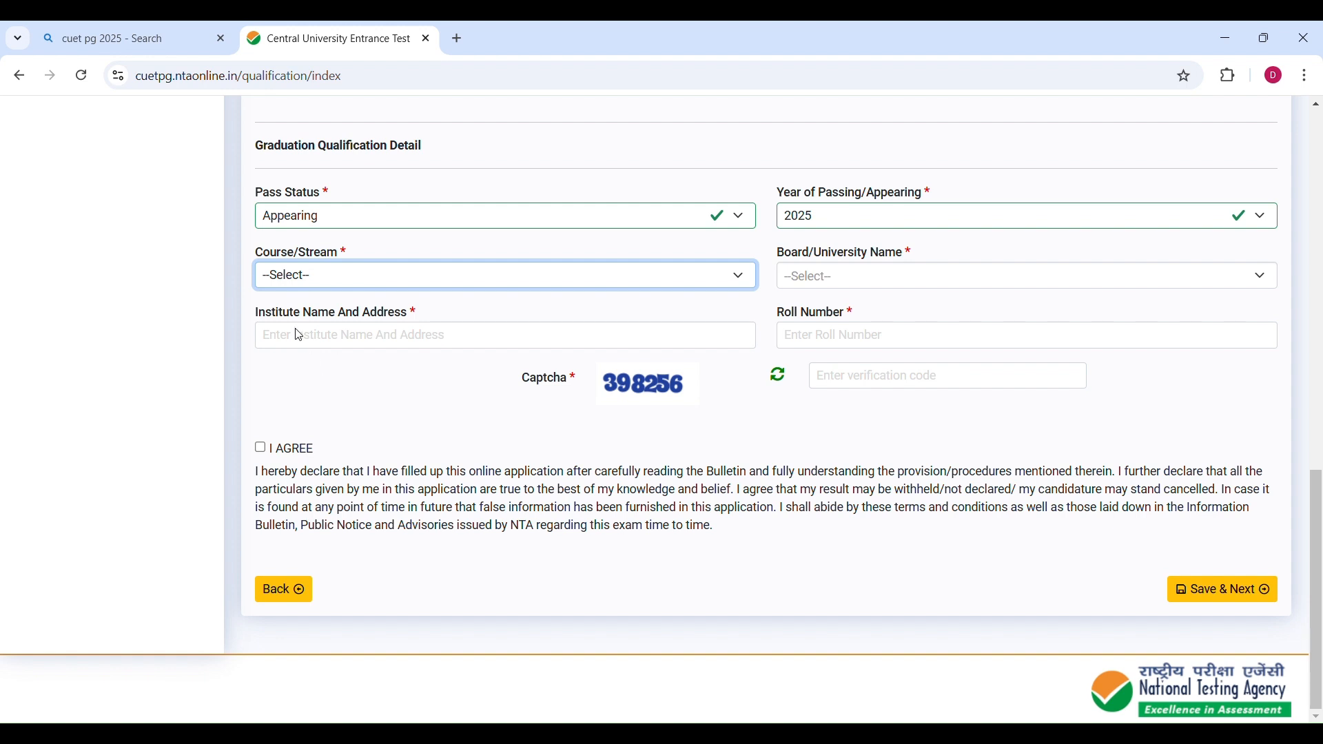
key("b")
key("Tab")
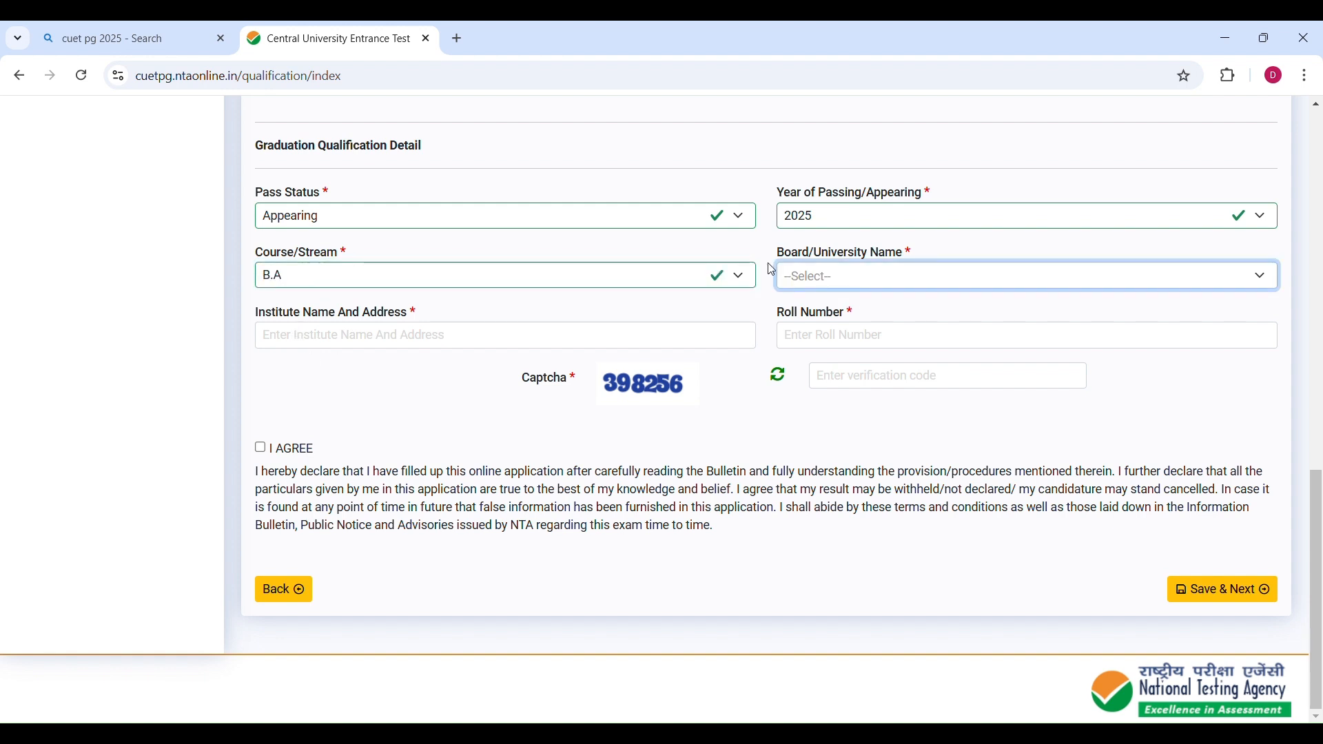
left_click(800, 279)
type("uni")
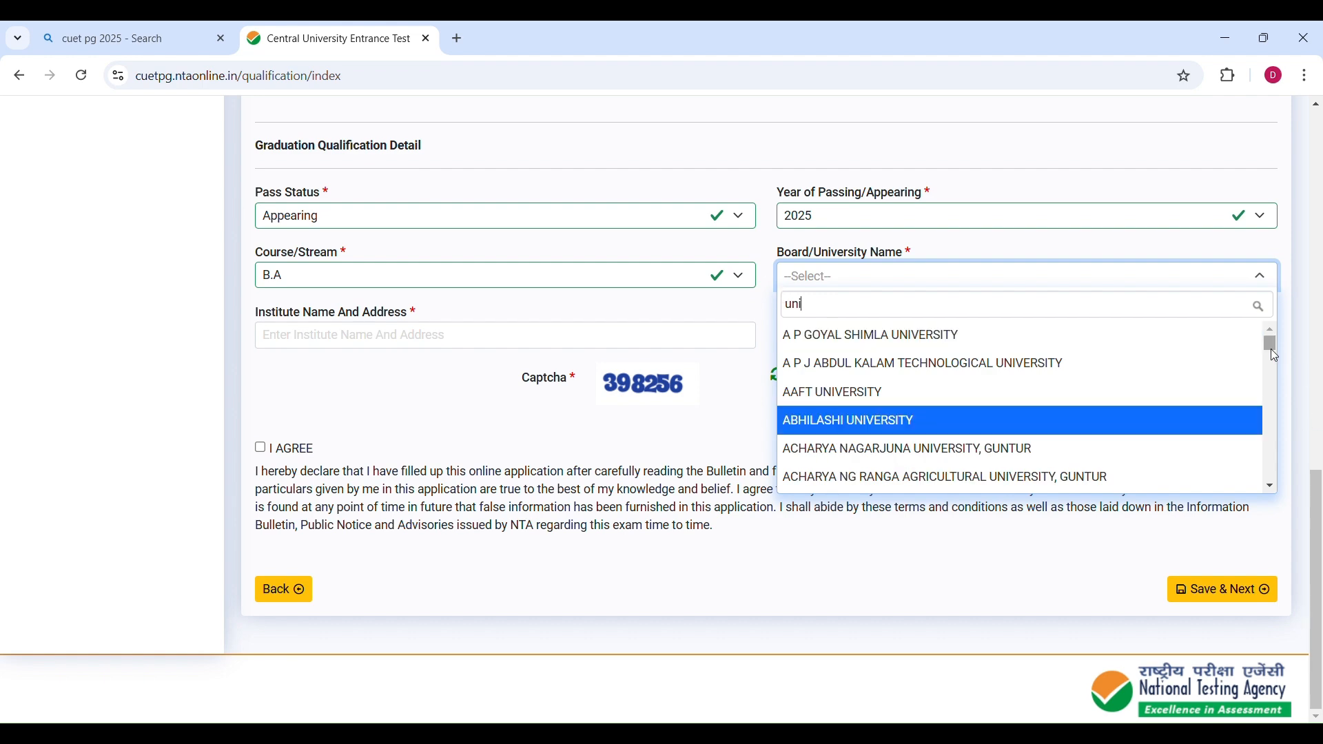
left_click_drag(1271, 343, 1265, 469)
left_click(950, 364)
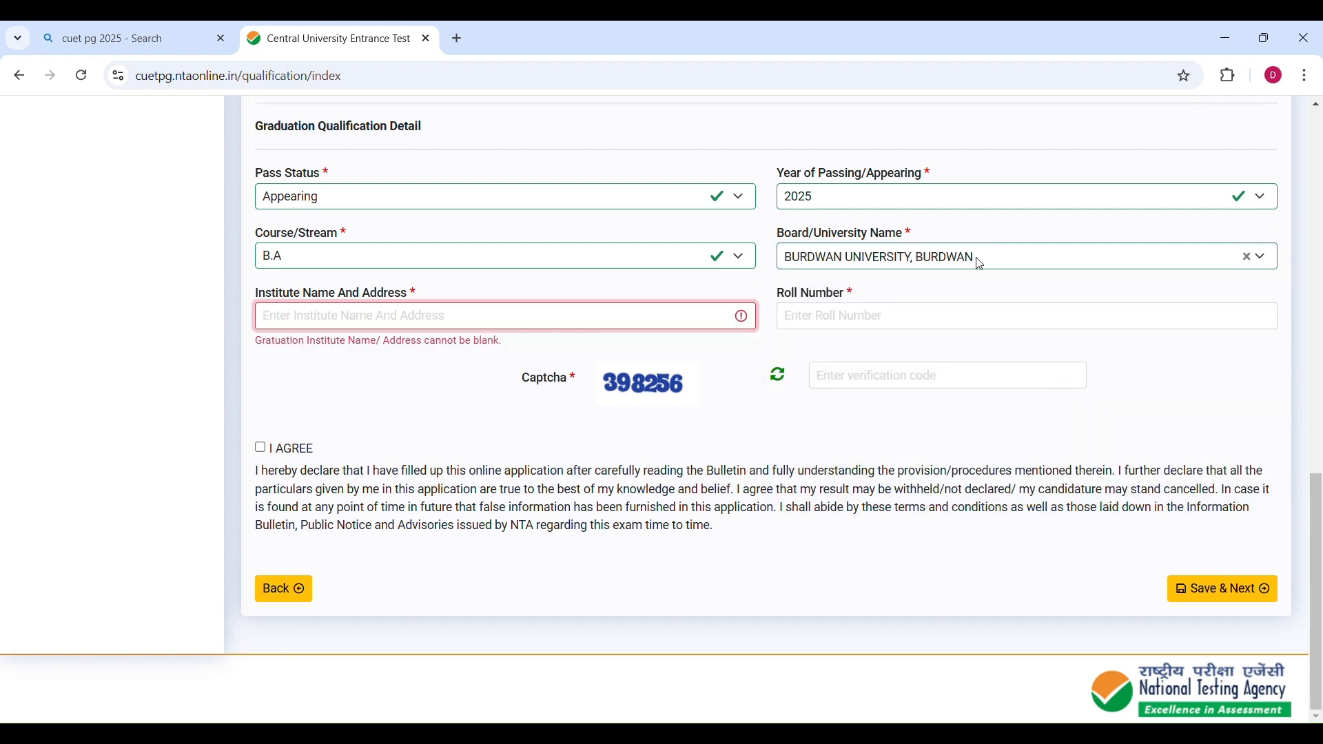
Fill in the graduation institute name and address, roll number and captcha, accept the declaration and save the qualification details.
left_click(309, 318)
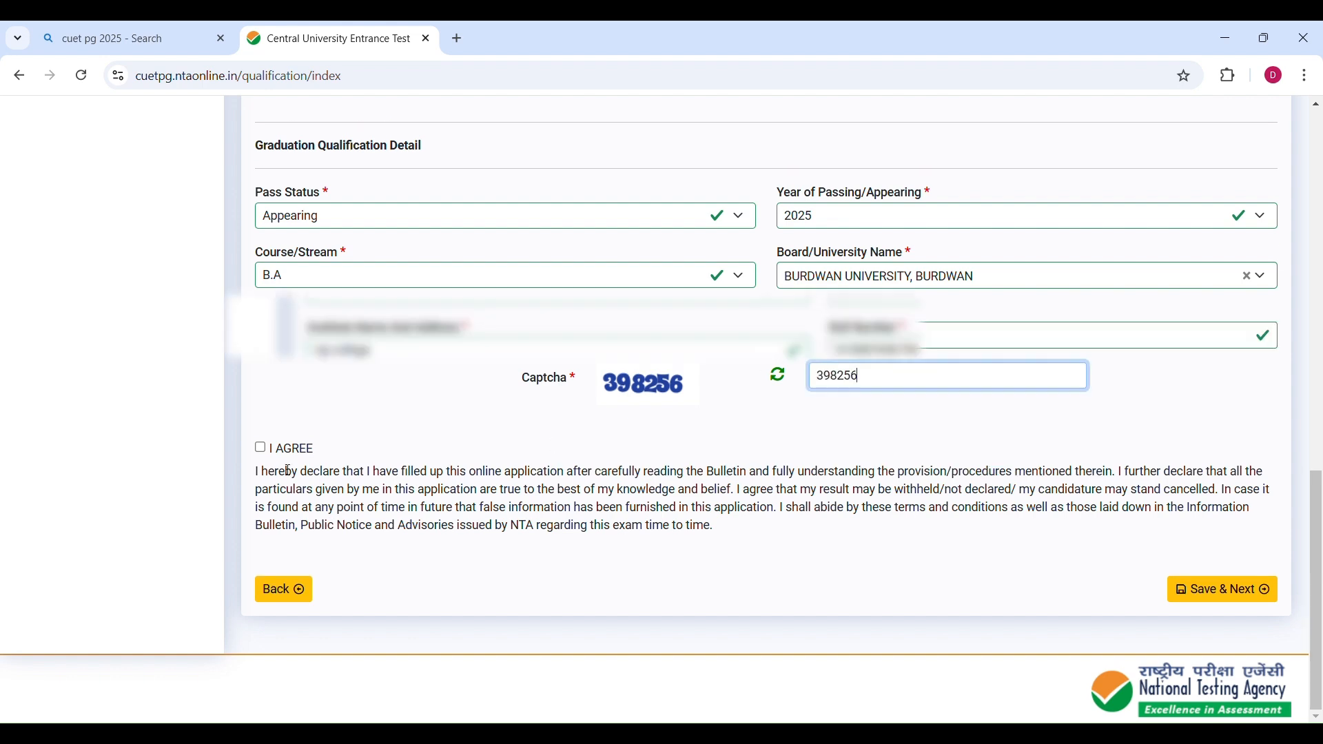
left_click(260, 448)
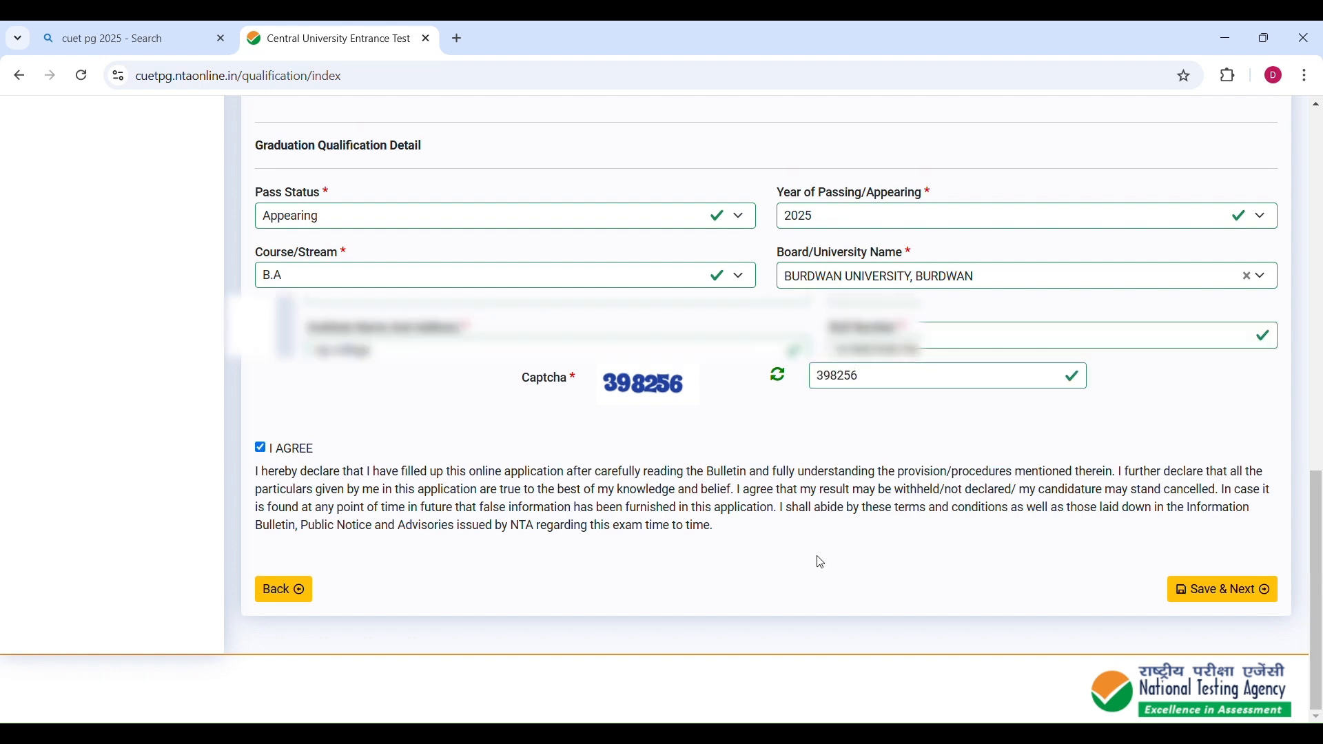
left_click(1202, 594)
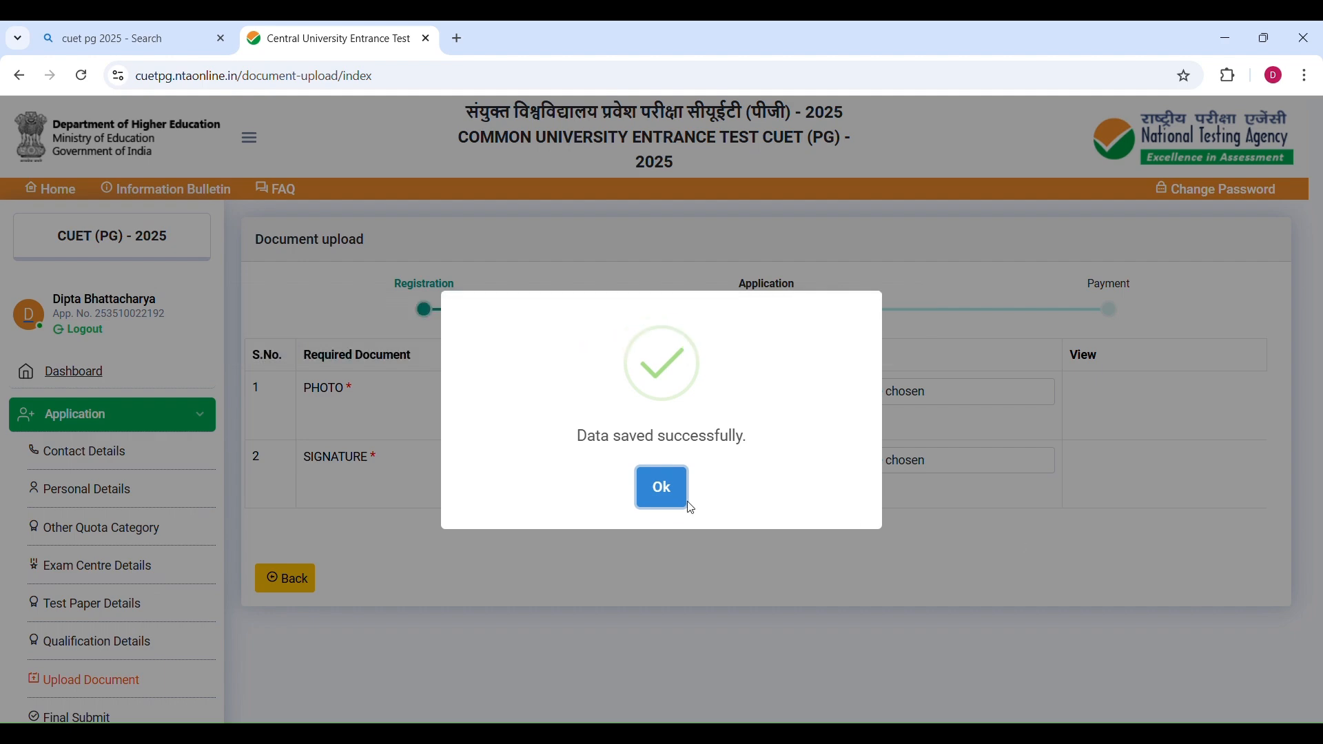
left_click(663, 488)
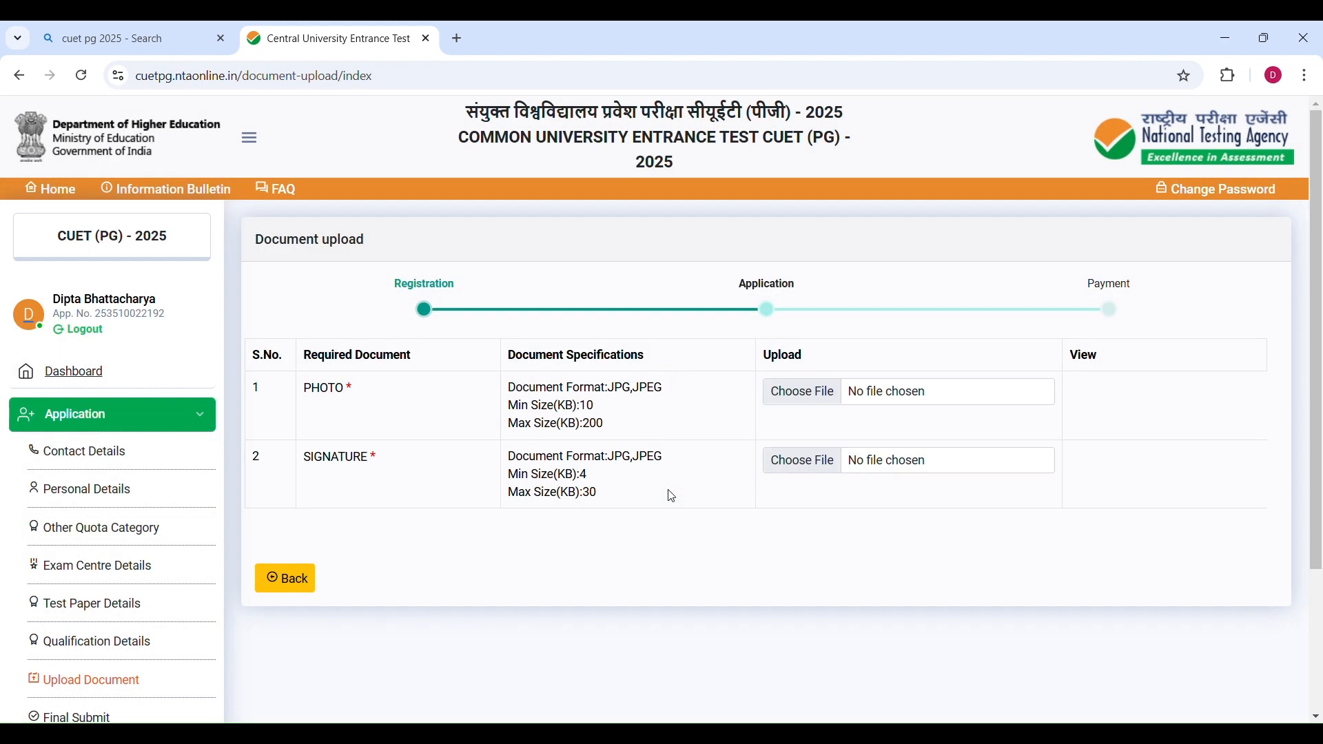
Review the photo and signature requirements on the Document upload page.
scroll(672, 497, "down", 2)
scroll(419, 437, "up", 2)
left_click_drag(265, 239, 369, 247)
left_click(438, 240)
scroll(437, 240, "down", 1)
left_click_drag(305, 301, 379, 311)
left_click_drag(307, 369, 376, 372)
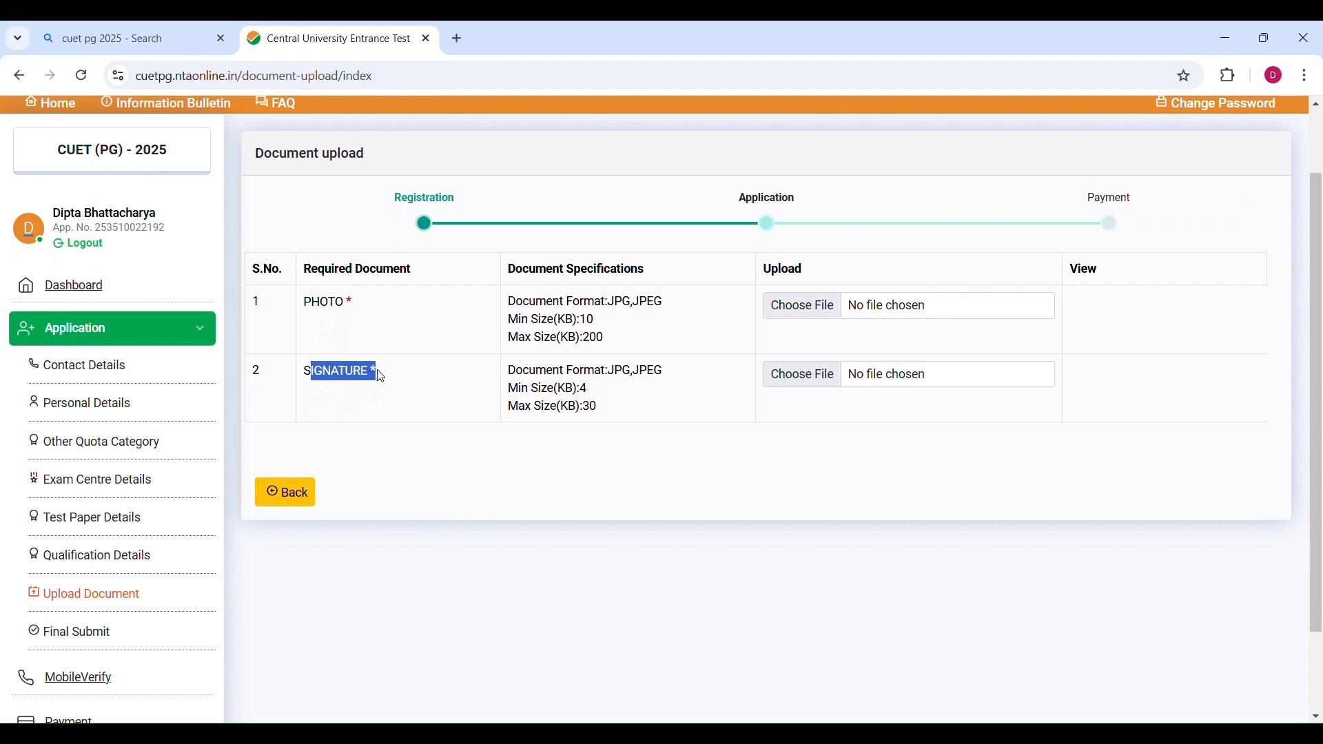
left_click(404, 465)
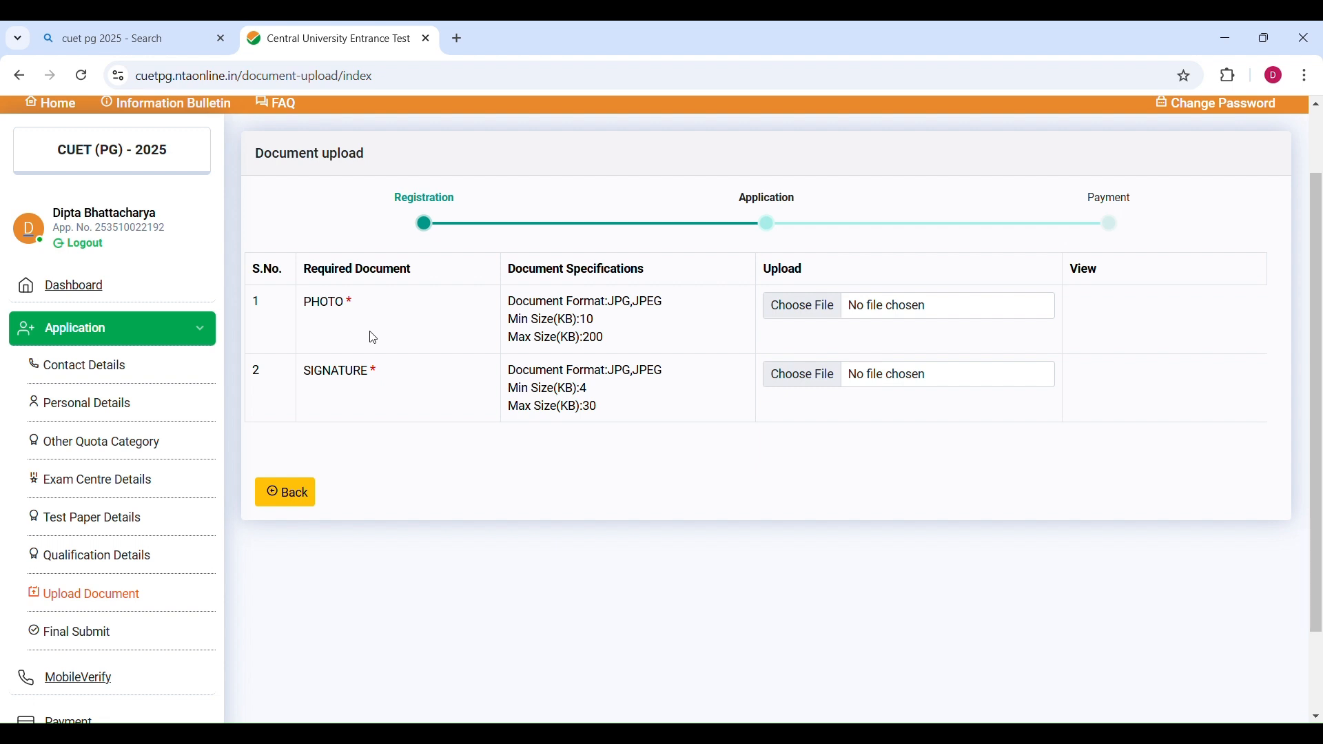
Upload the candidate's JPG photo as the PHOTO document.
left_click_drag(540, 327, 620, 343)
left_click(620, 343)
left_click(811, 306)
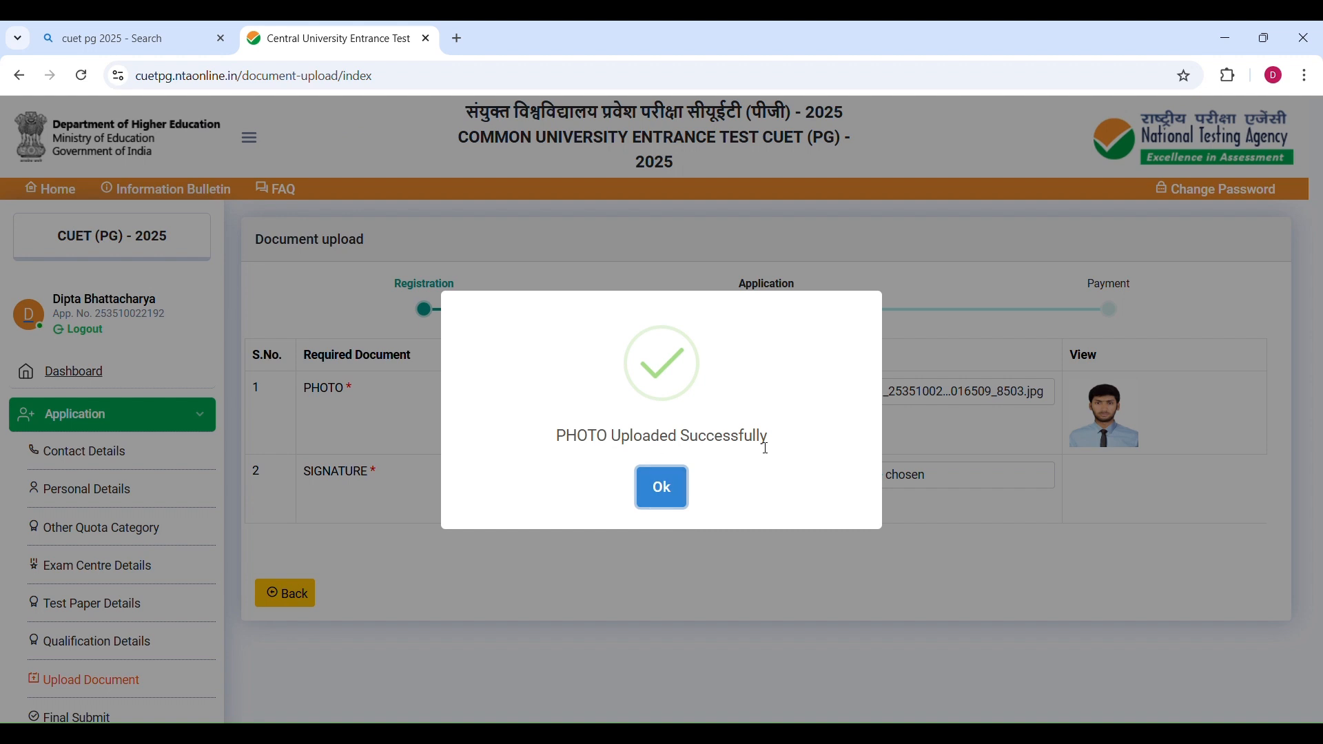
left_click(674, 491)
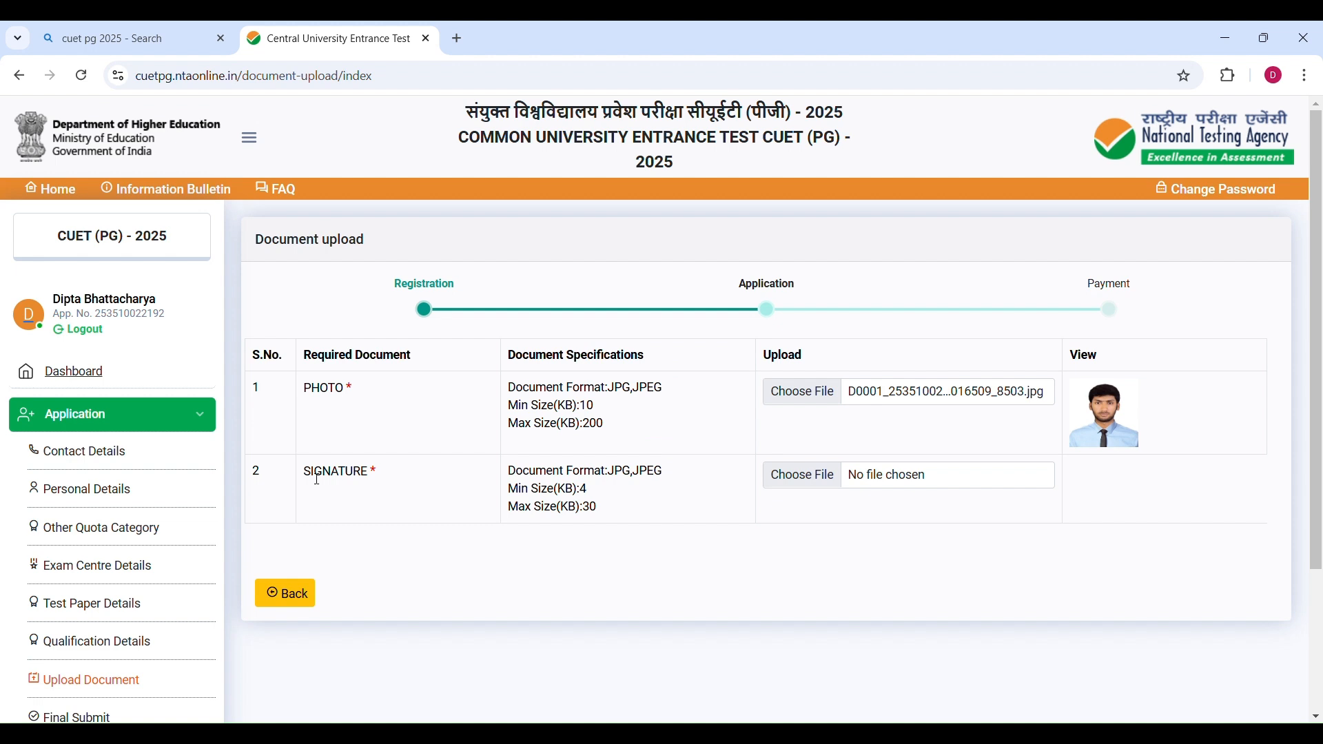
Upload the candidate's signature image and save the documents.
left_click(812, 486)
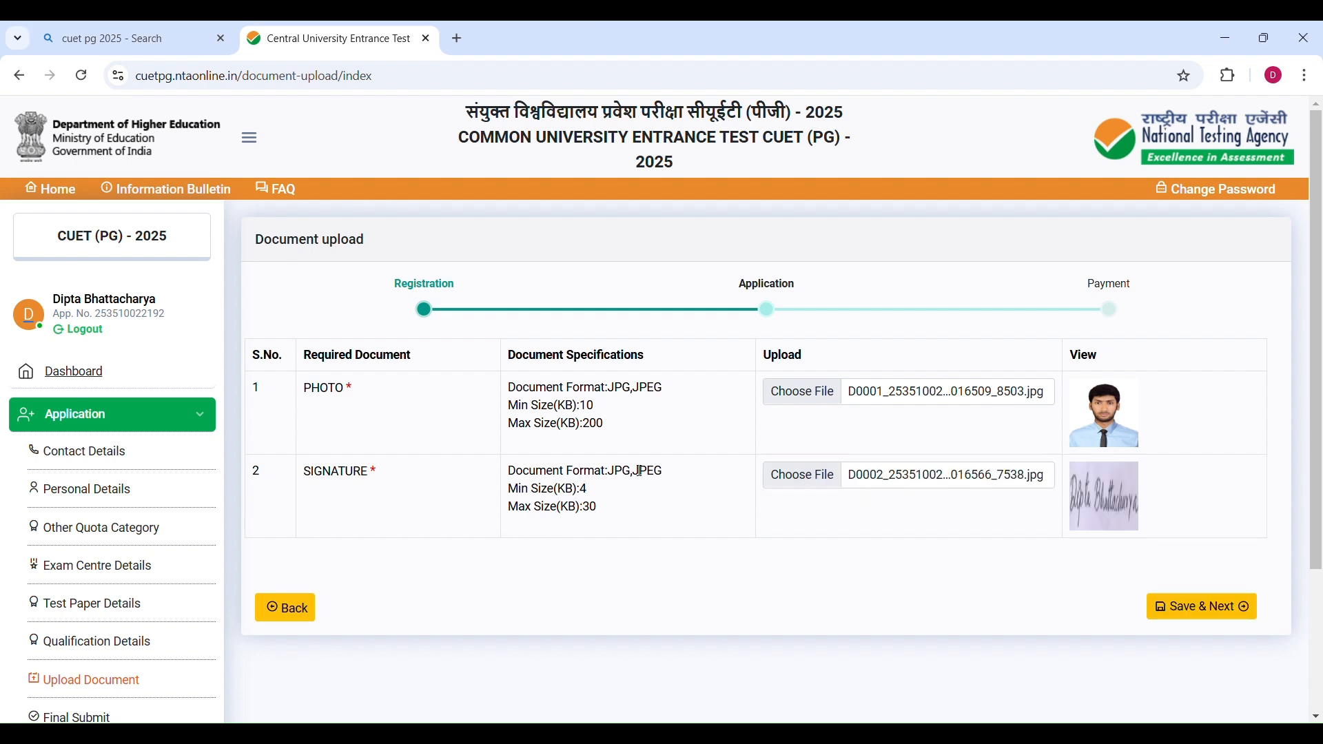
left_click(1171, 616)
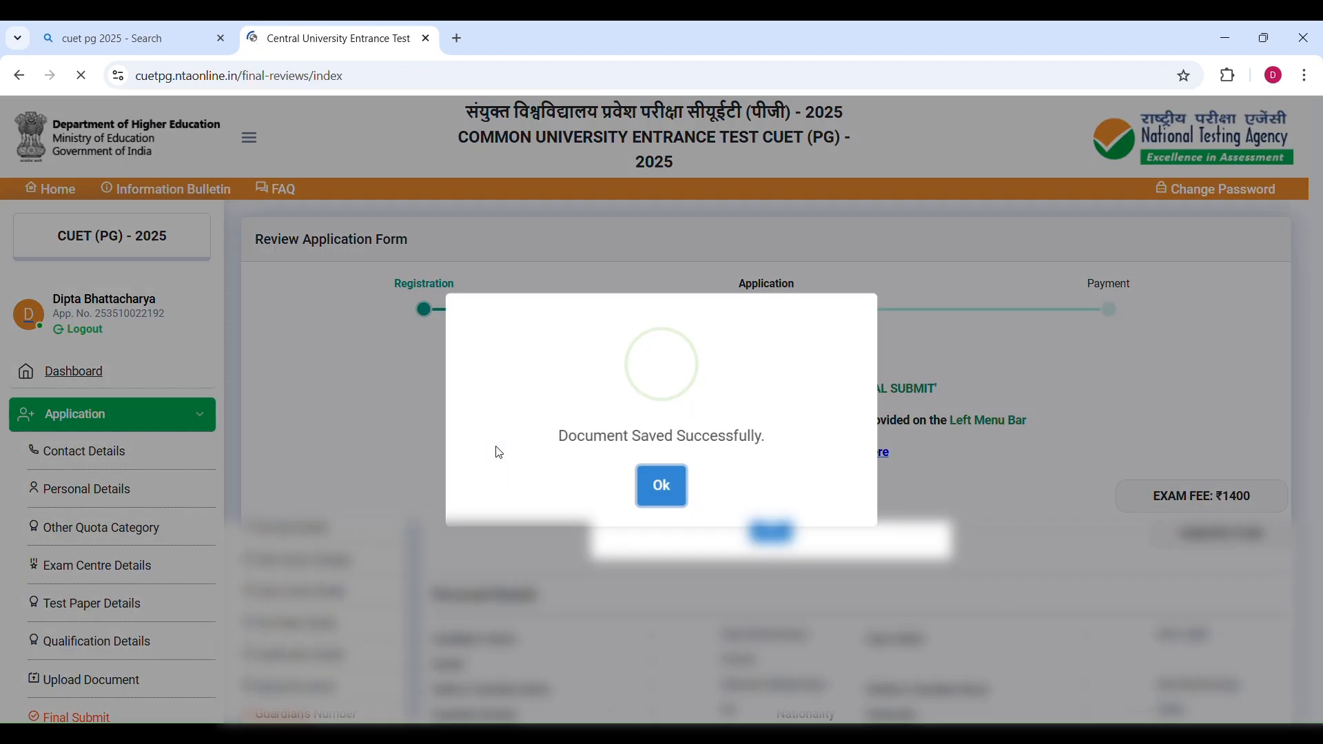
left_click(662, 489)
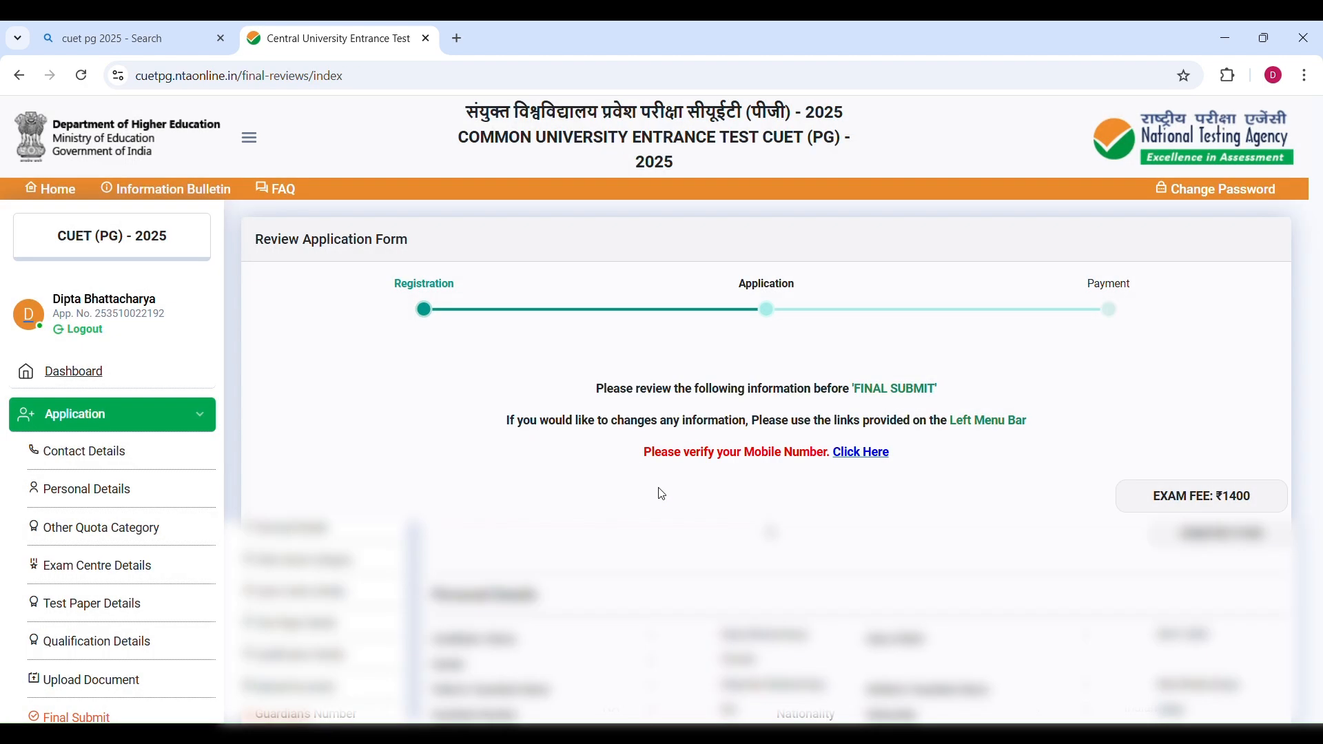
Review the application form summary and the exam fee before final submission.
left_click_drag(253, 242, 426, 247)
left_click(493, 238)
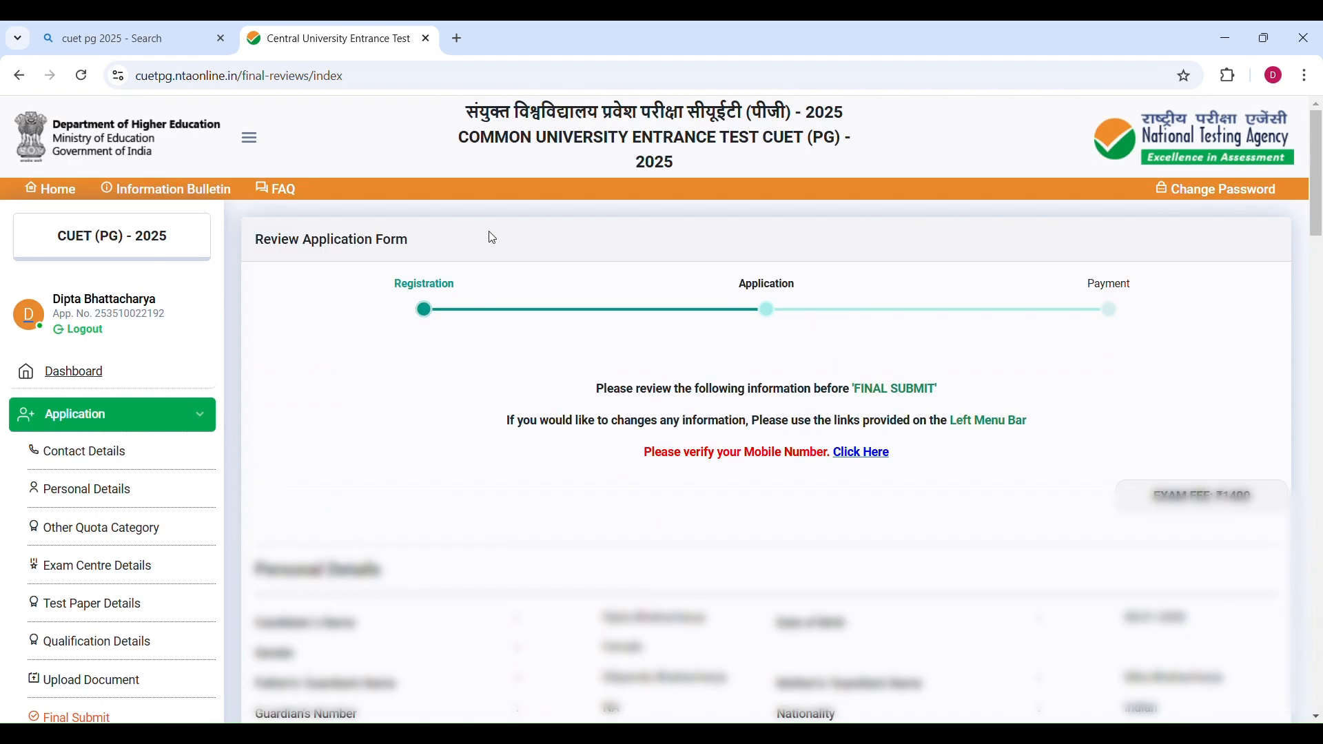
scroll(689, 289, "down", 1)
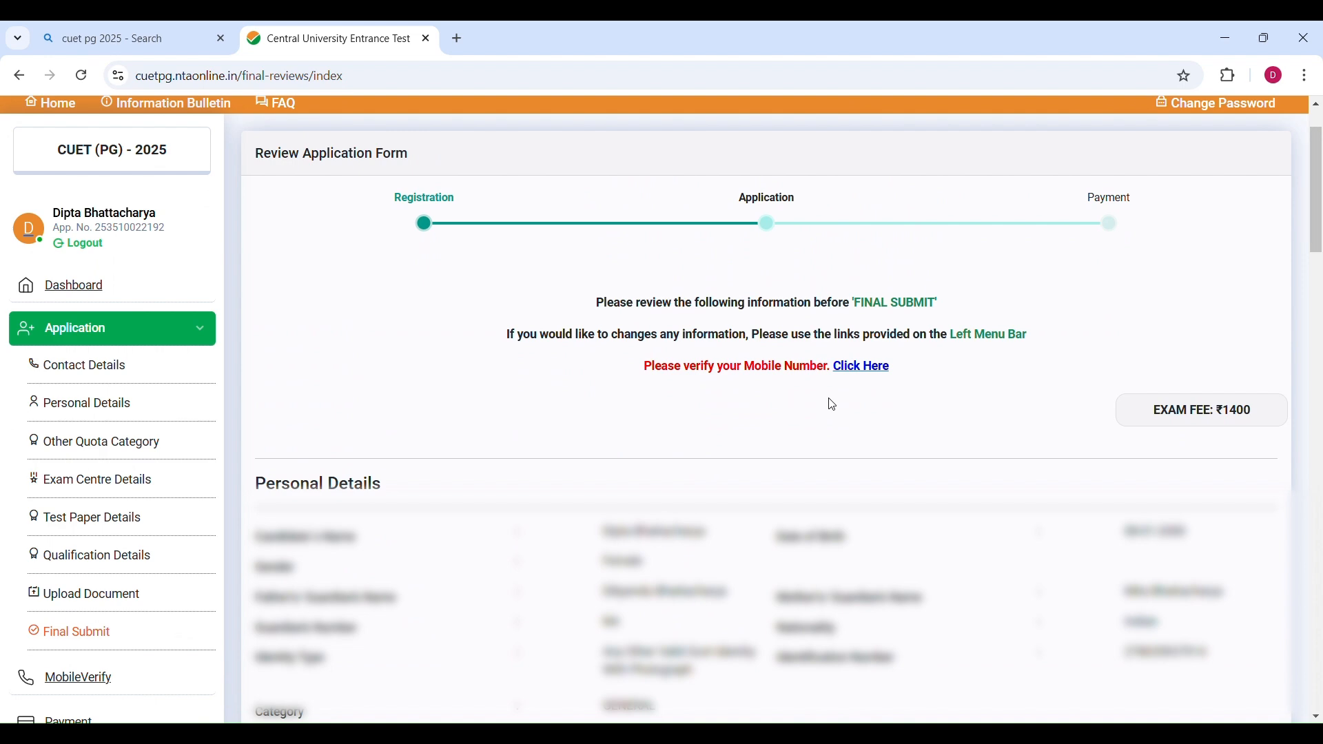
scroll(842, 419, "down", 2)
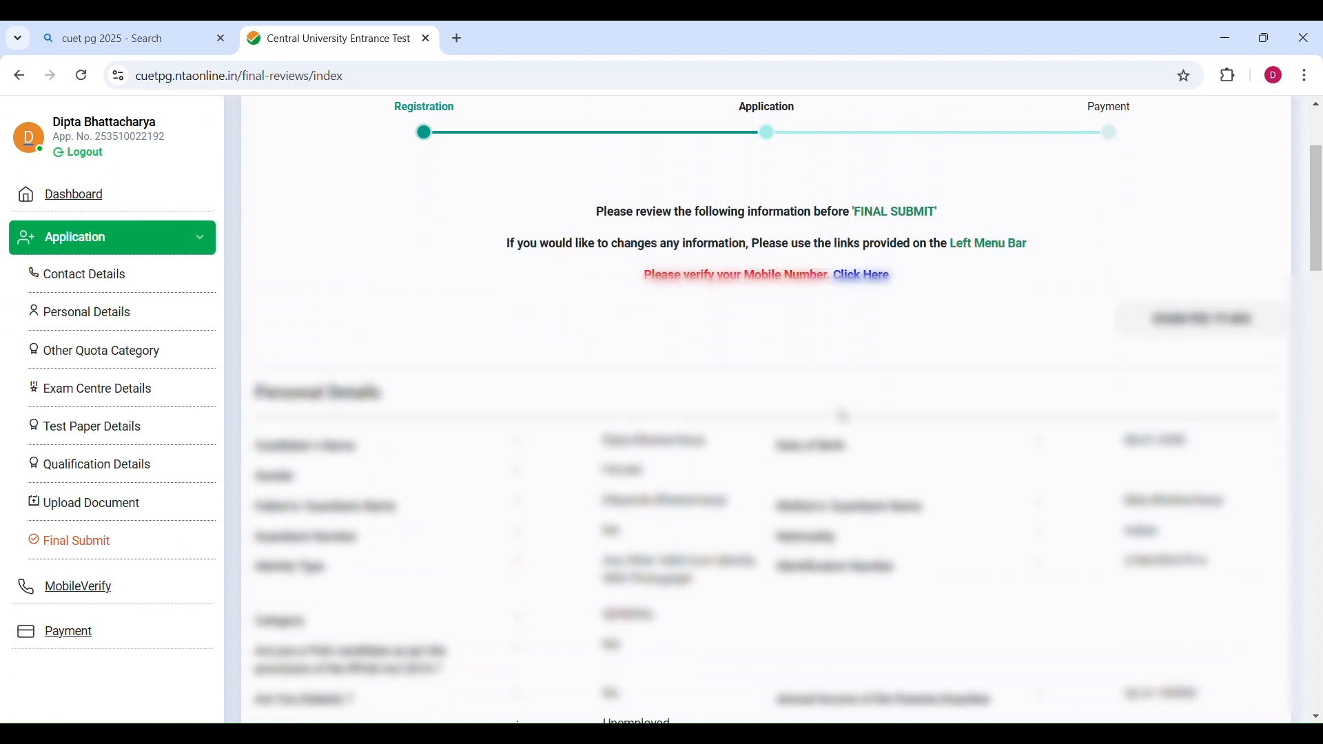
scroll(842, 417, "up", 3)
left_click_drag(1155, 498, 1261, 506)
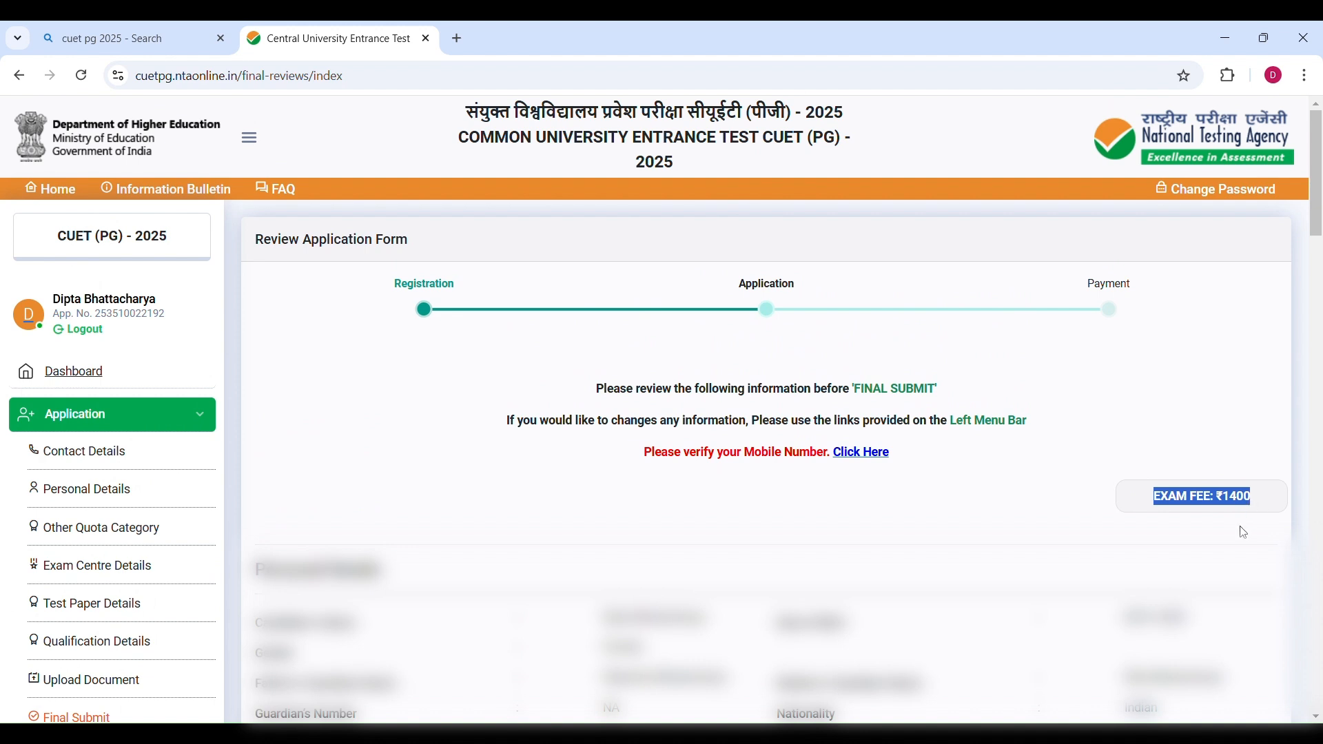
left_click(1239, 527)
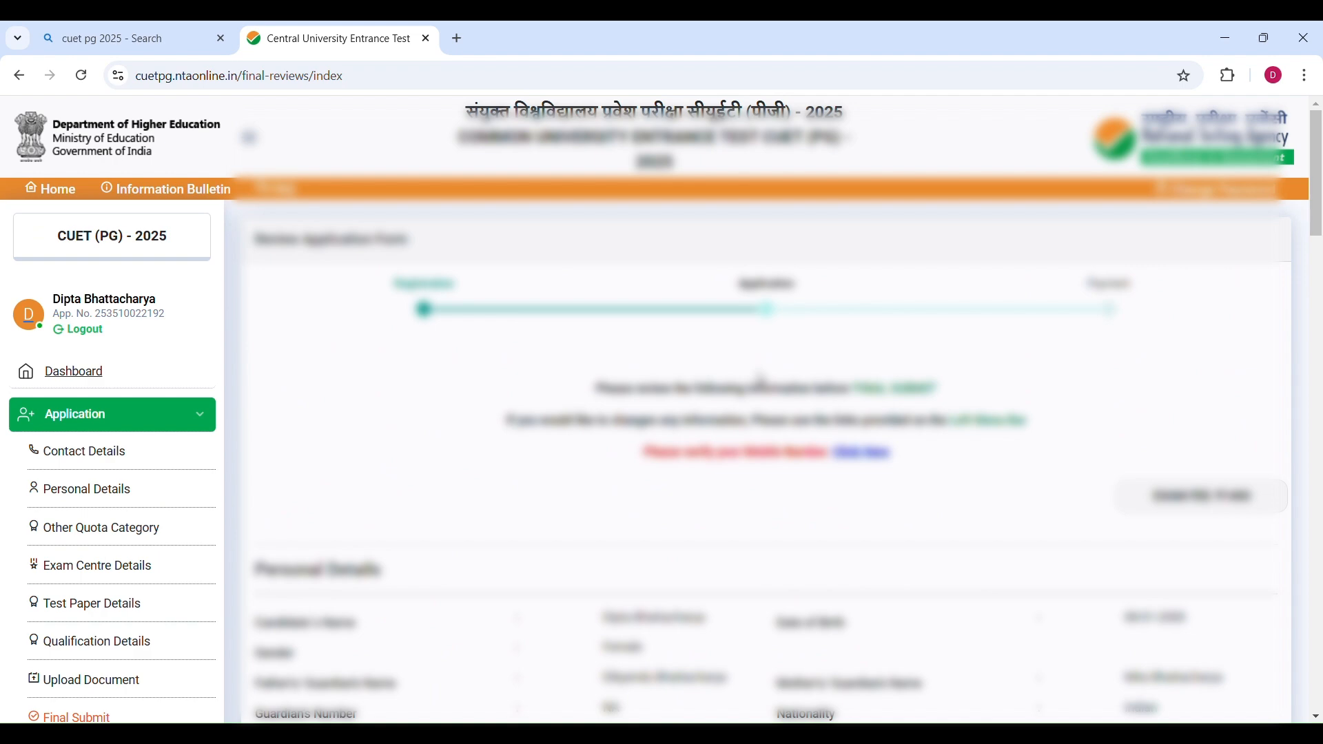
Open mobile number verification, enter the captcha and request an OTP.
scroll(762, 381, "down", 1)
left_click(869, 368)
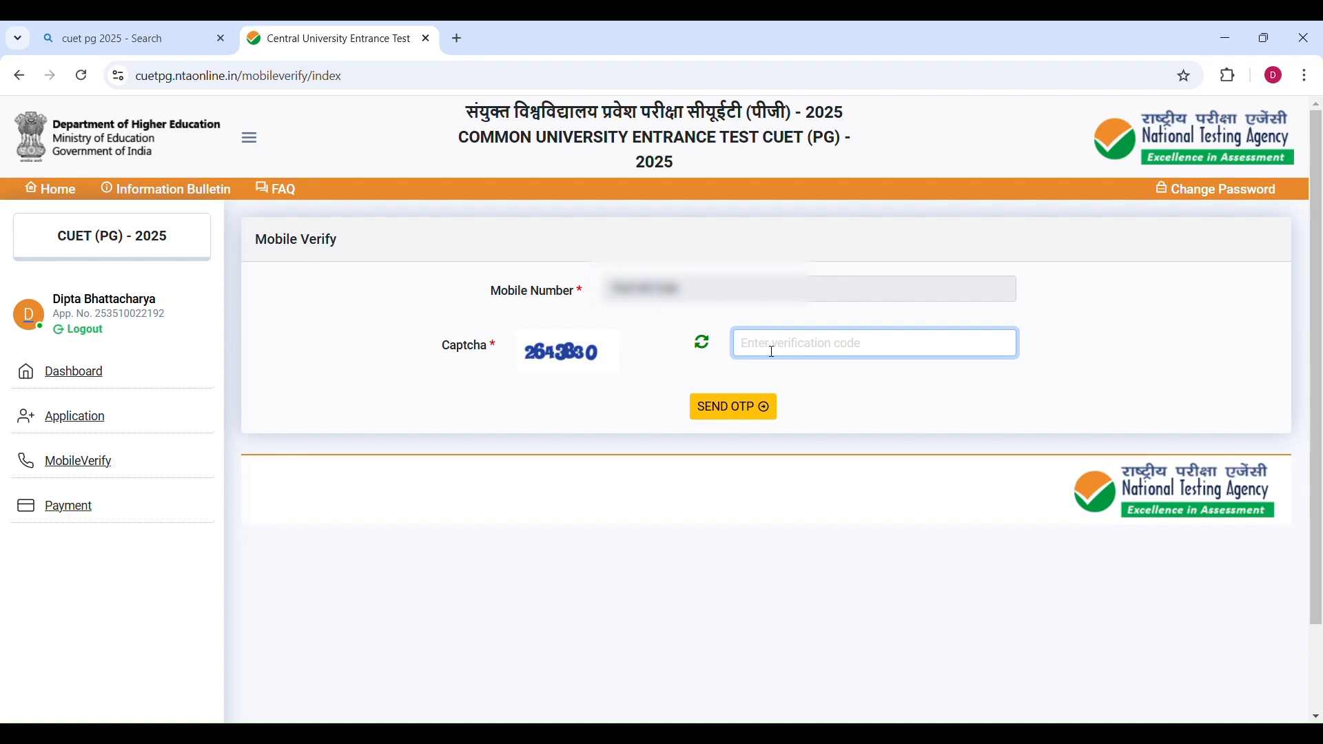
left_click(750, 404)
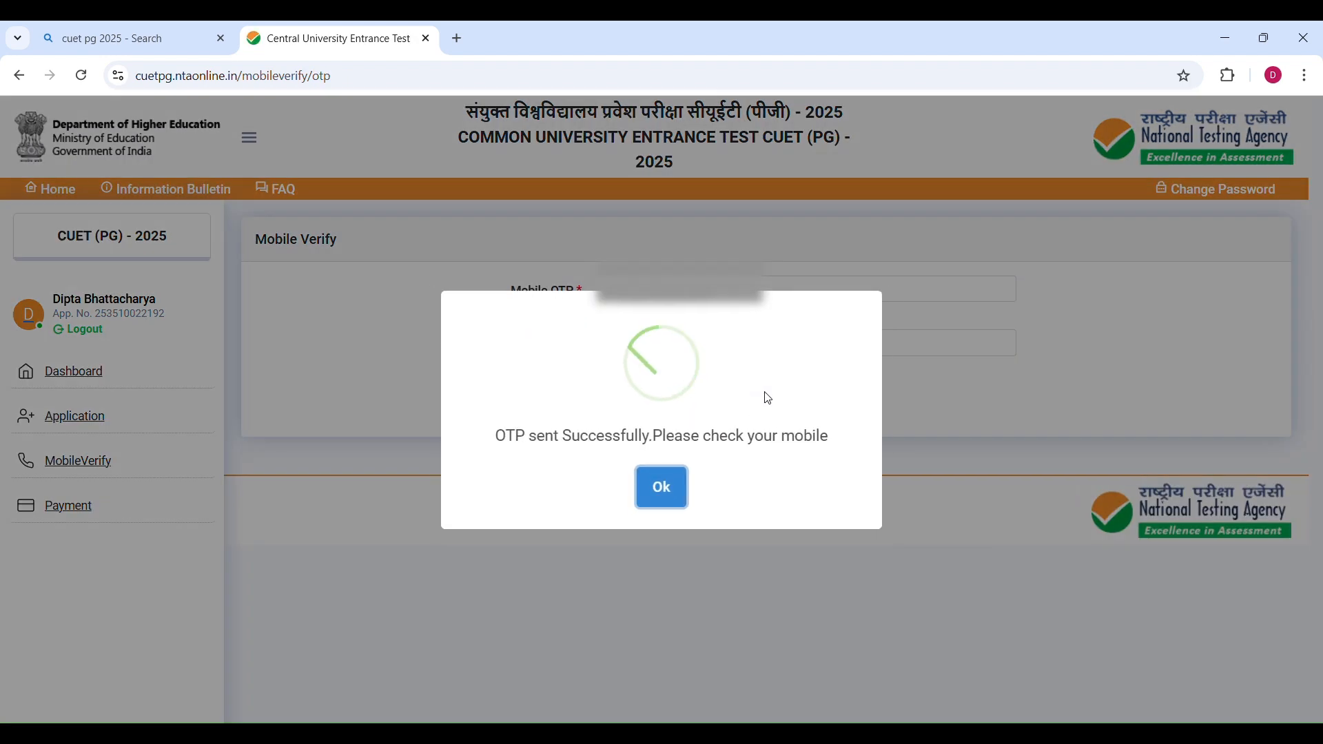
left_click(664, 494)
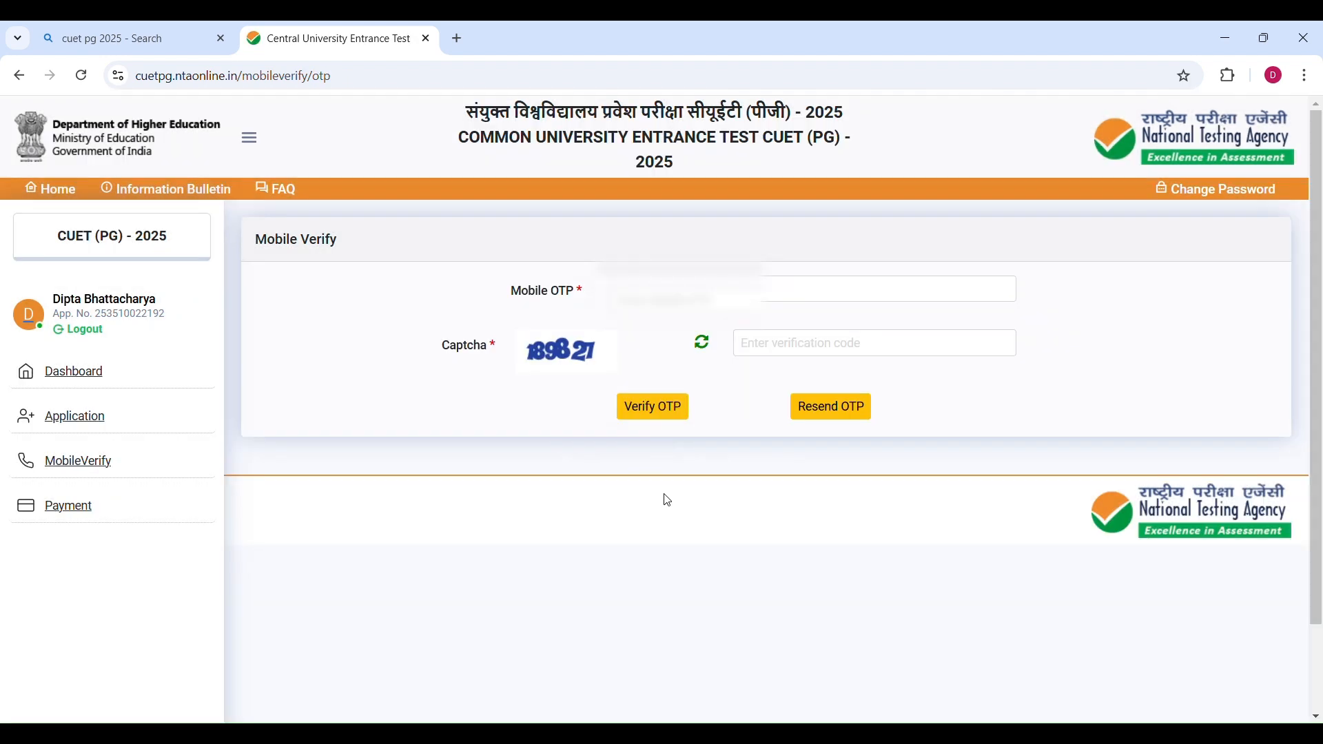
Enter the mobile OTP received and verify the mobile number.
left_click(650, 303)
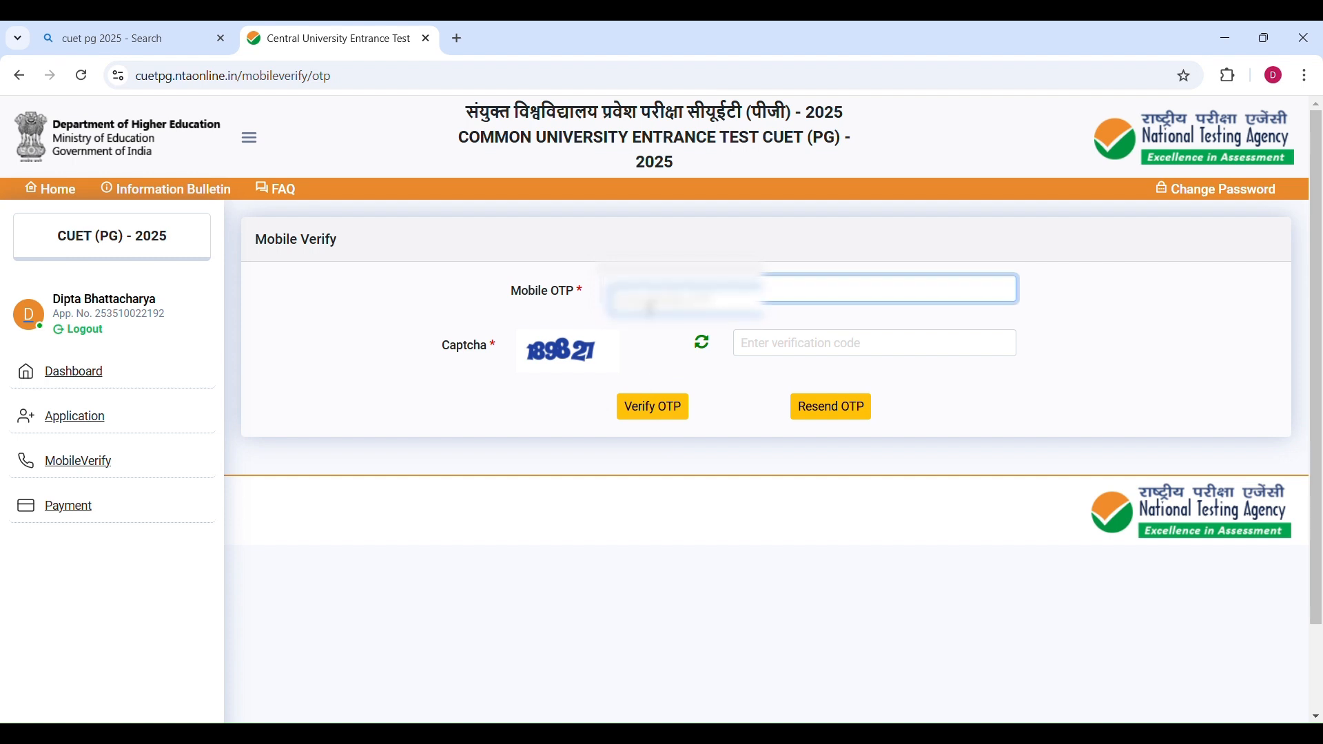
left_click_drag(555, 434, 791, 443)
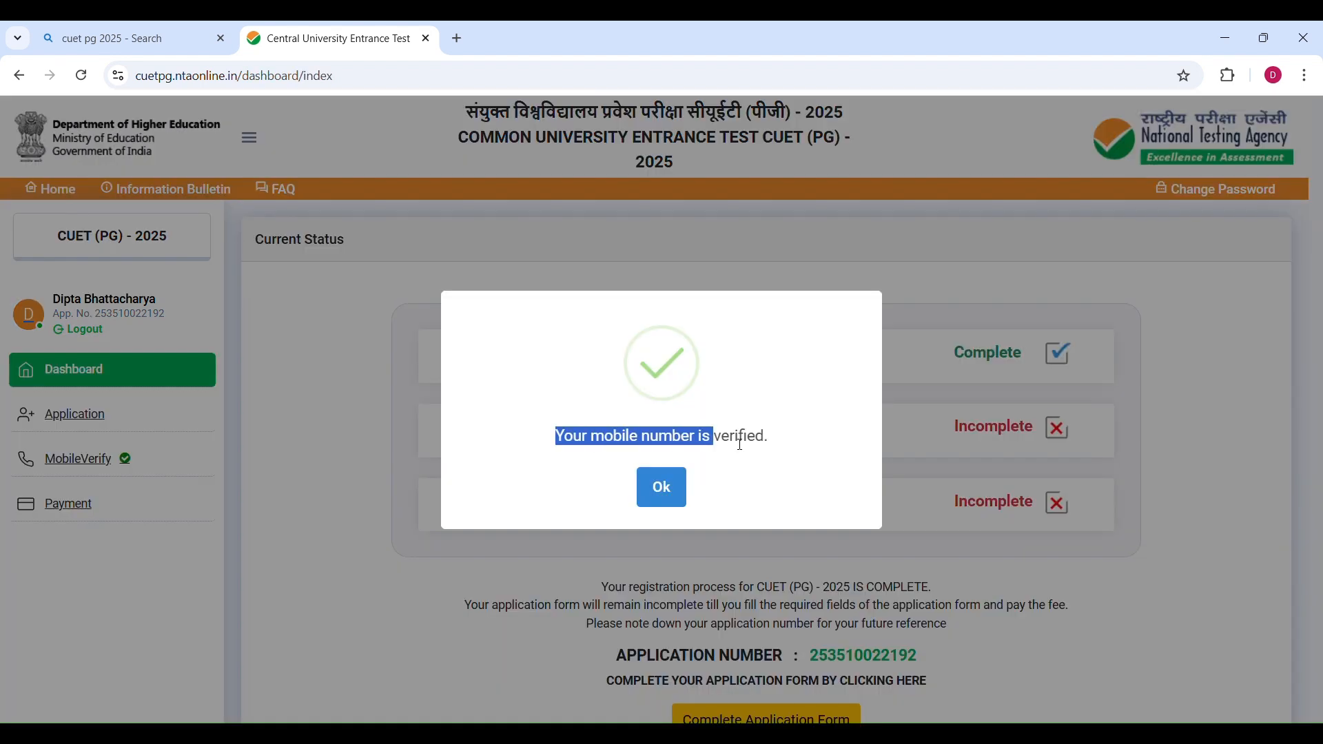
left_click(682, 495)
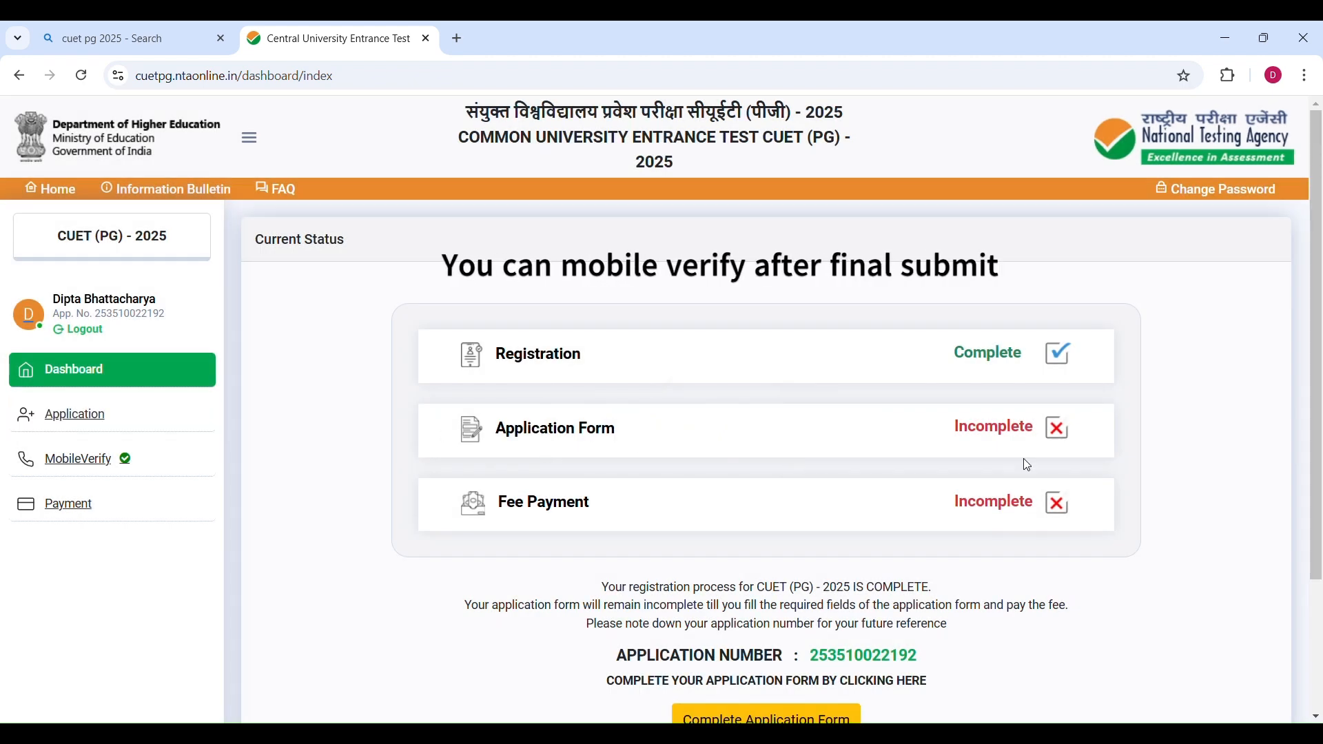
Open the Application section to check the status of each form section.
left_click(85, 419)
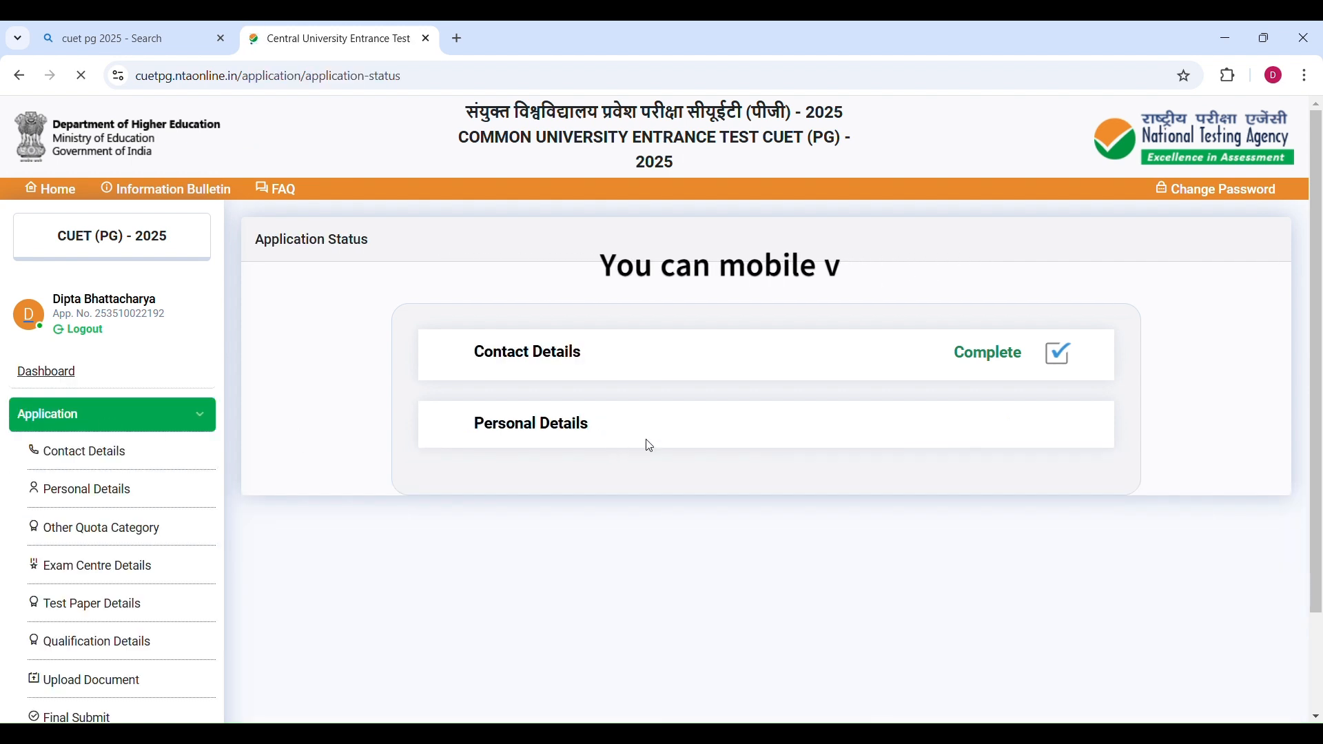
Open the final submit review checklist from the application form preview.
scroll(712, 446, "down", 3)
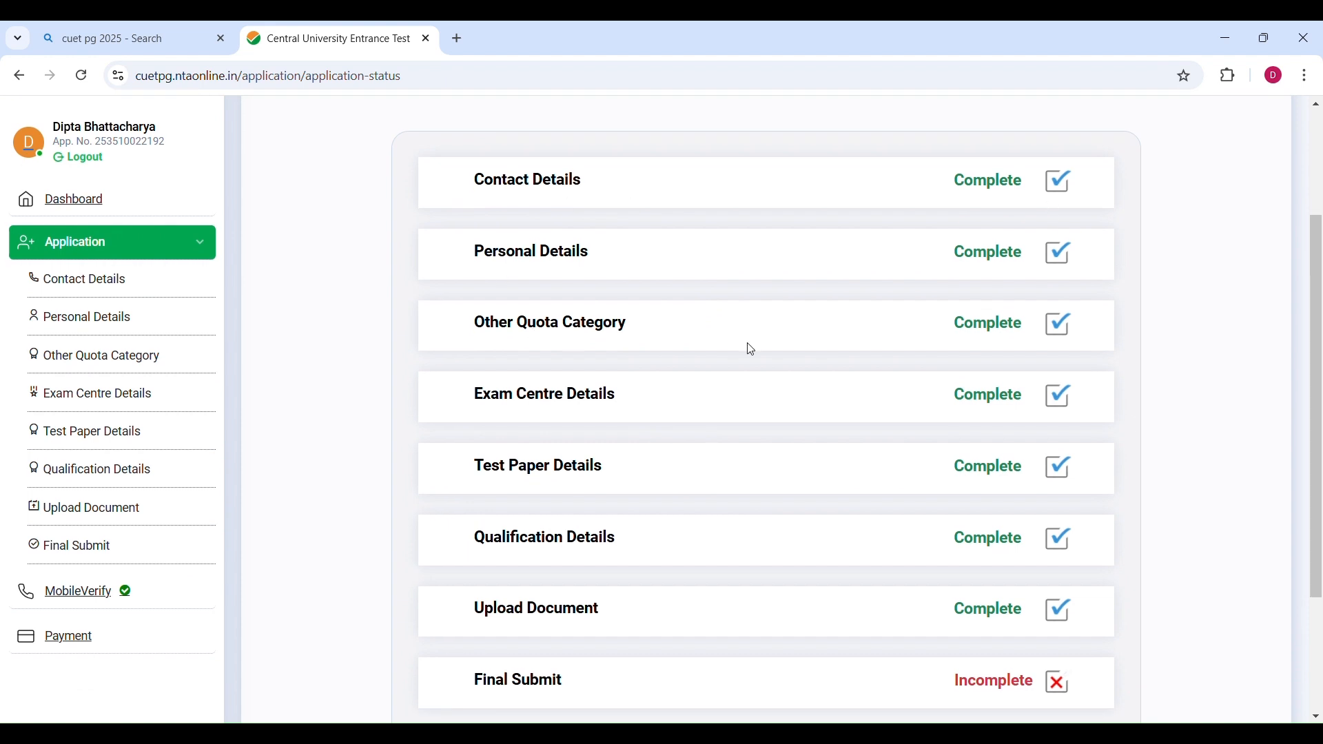
scroll(829, 607, "down", 3)
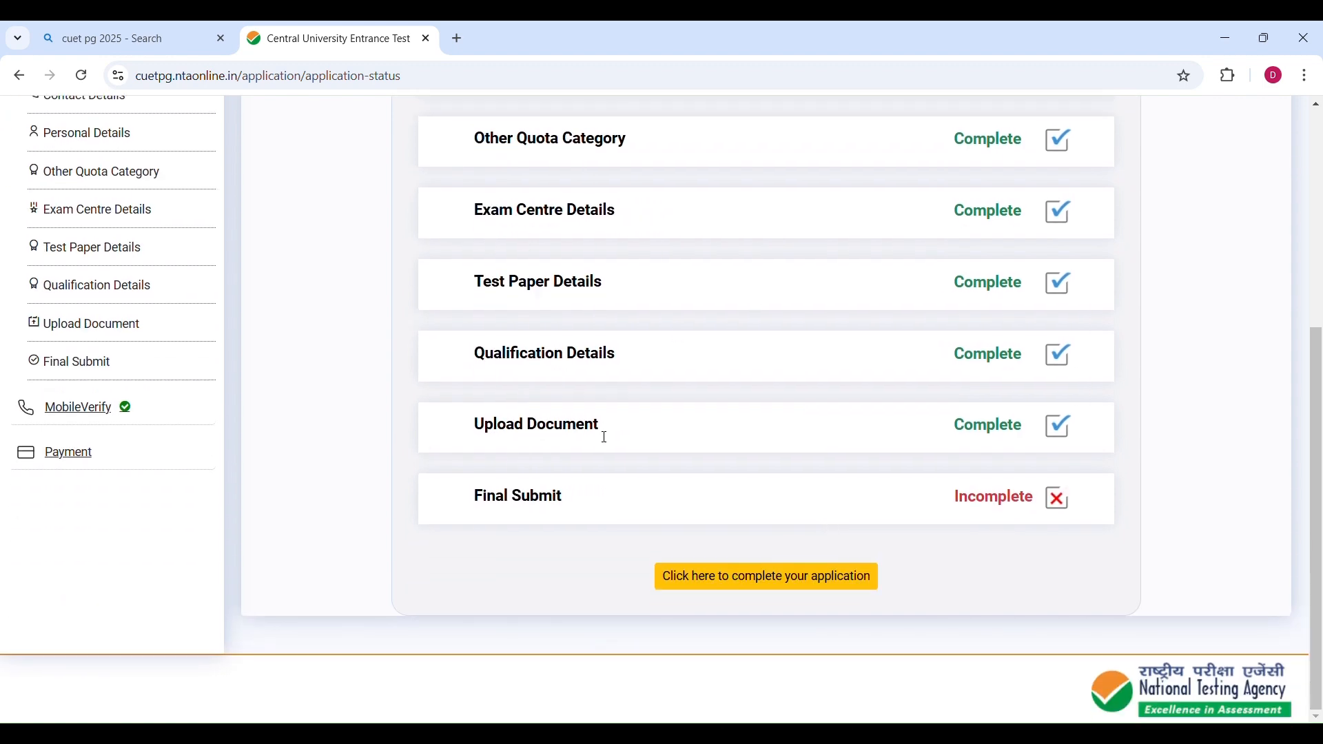
scroll(921, 467, "up", 5)
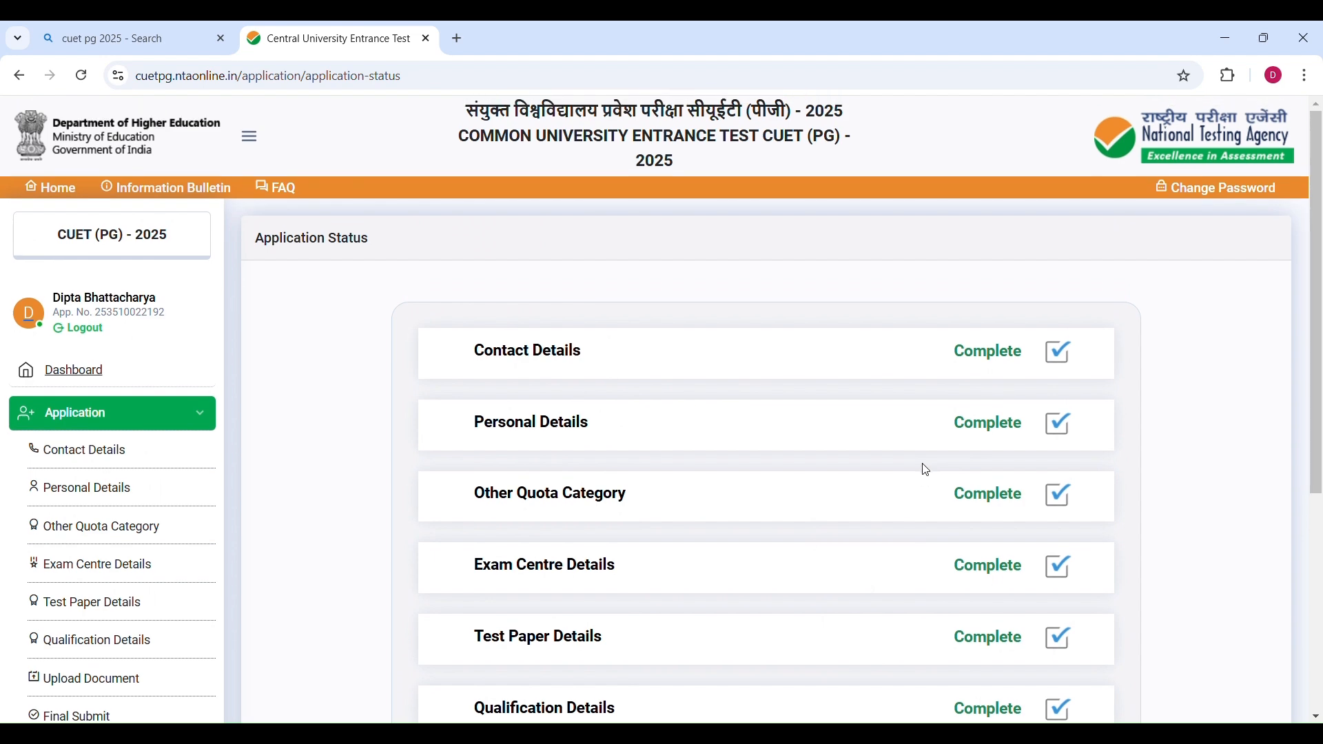
scroll(921, 466, "down", 5)
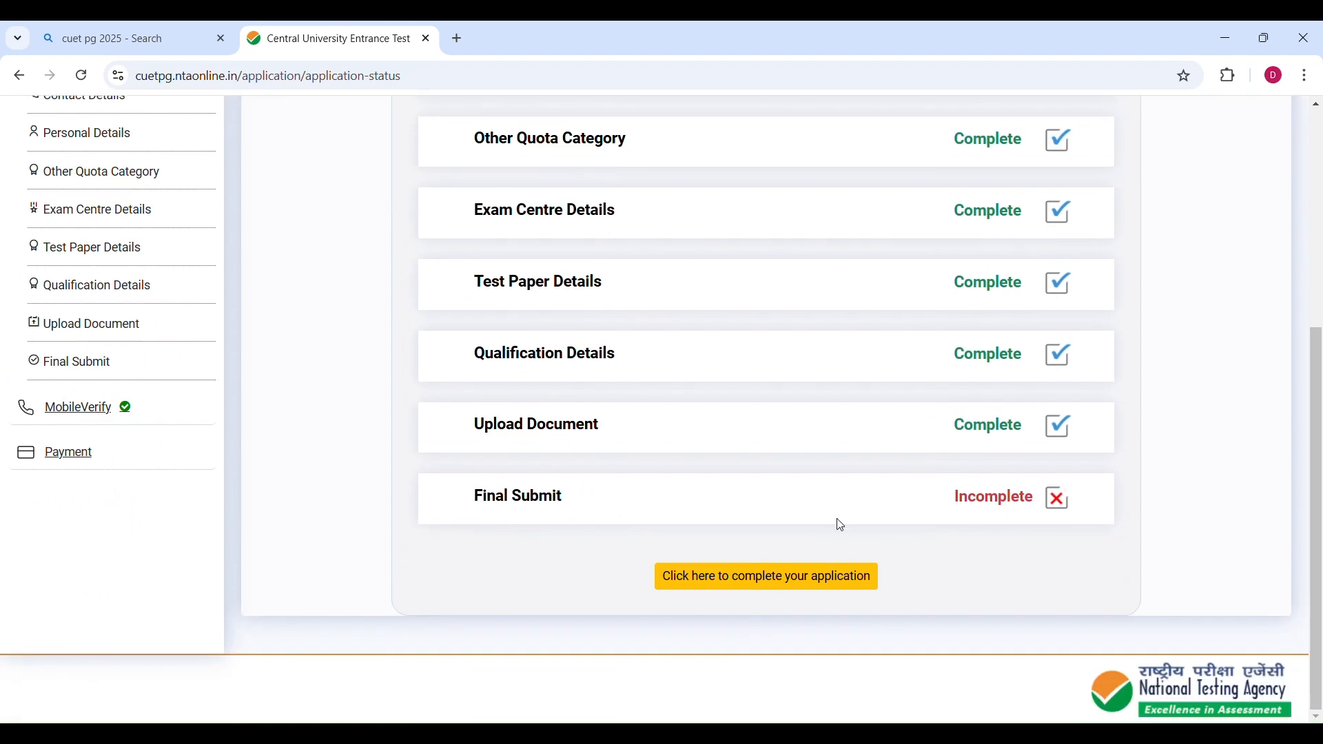
scroll(919, 526, "up", 5)
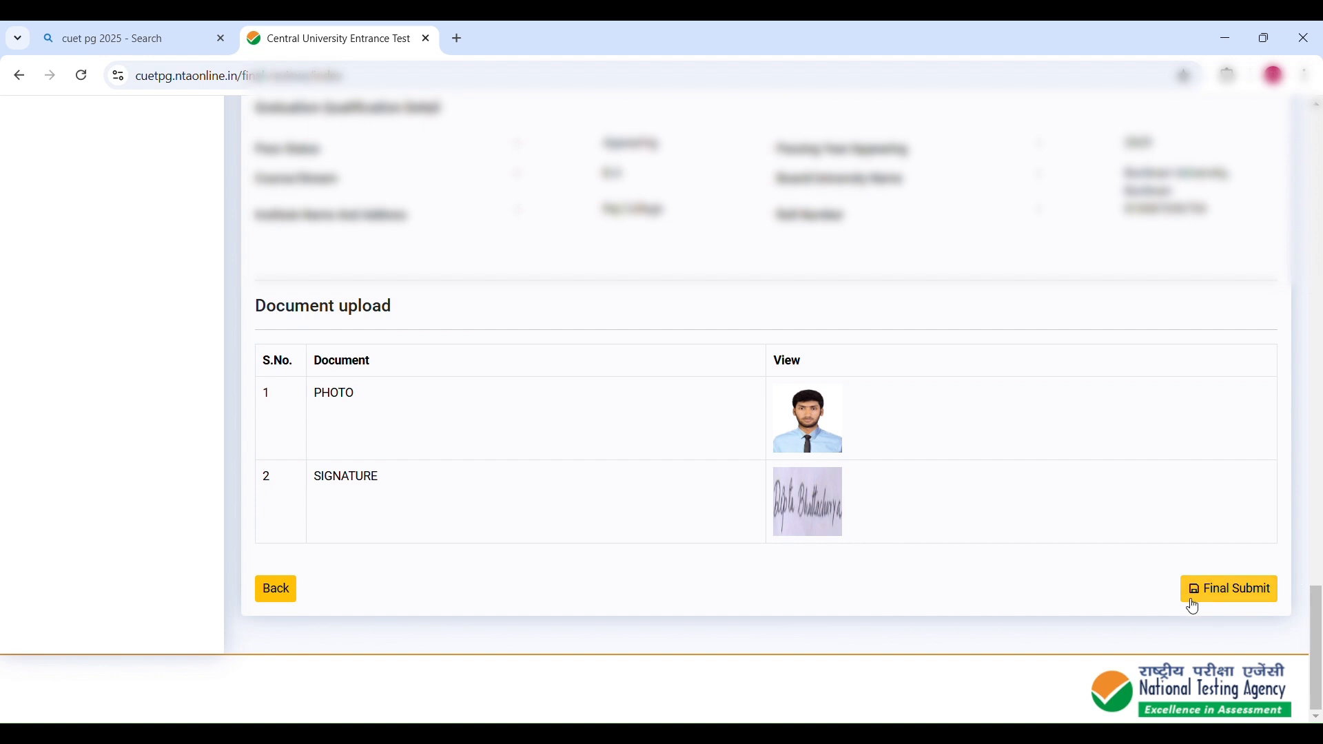
left_click(1232, 595)
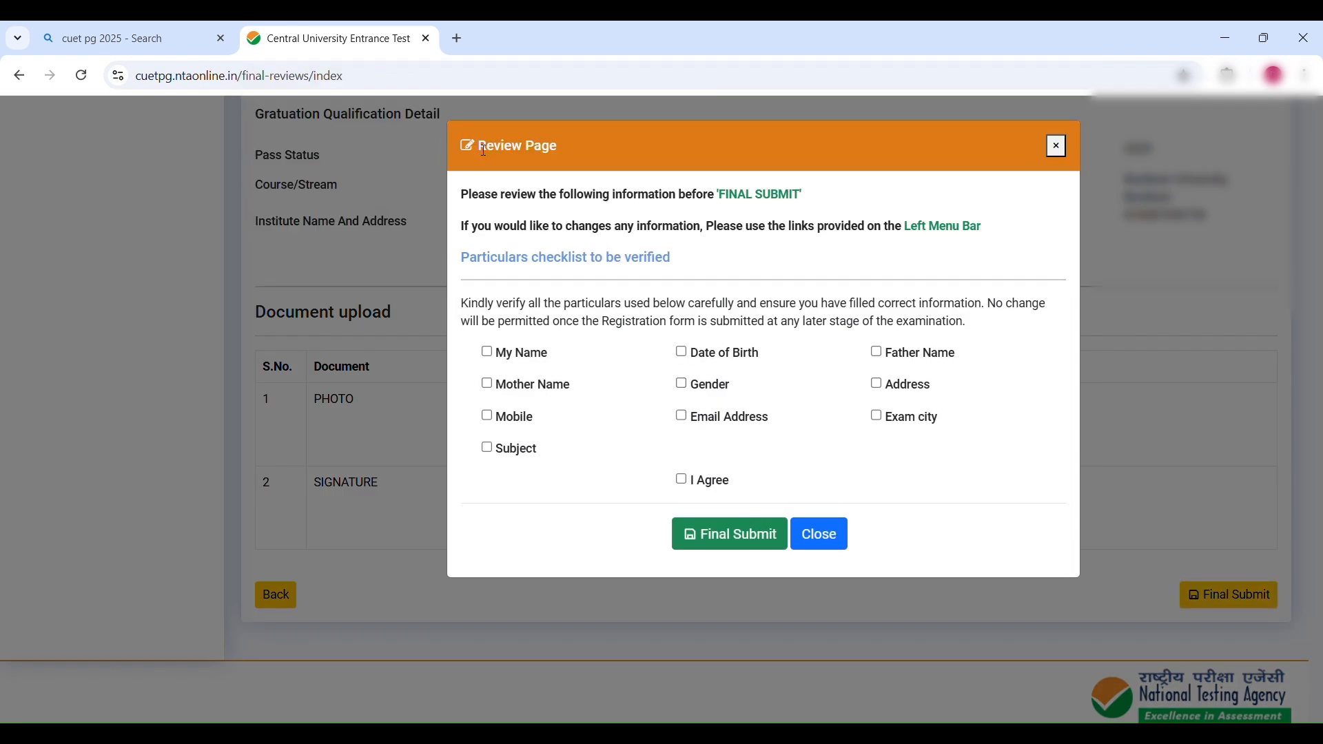
Tick all particulars and I Agree in the checklist, final-submit the application and dismiss the confirmation.
left_click(487, 353)
left_click(682, 352)
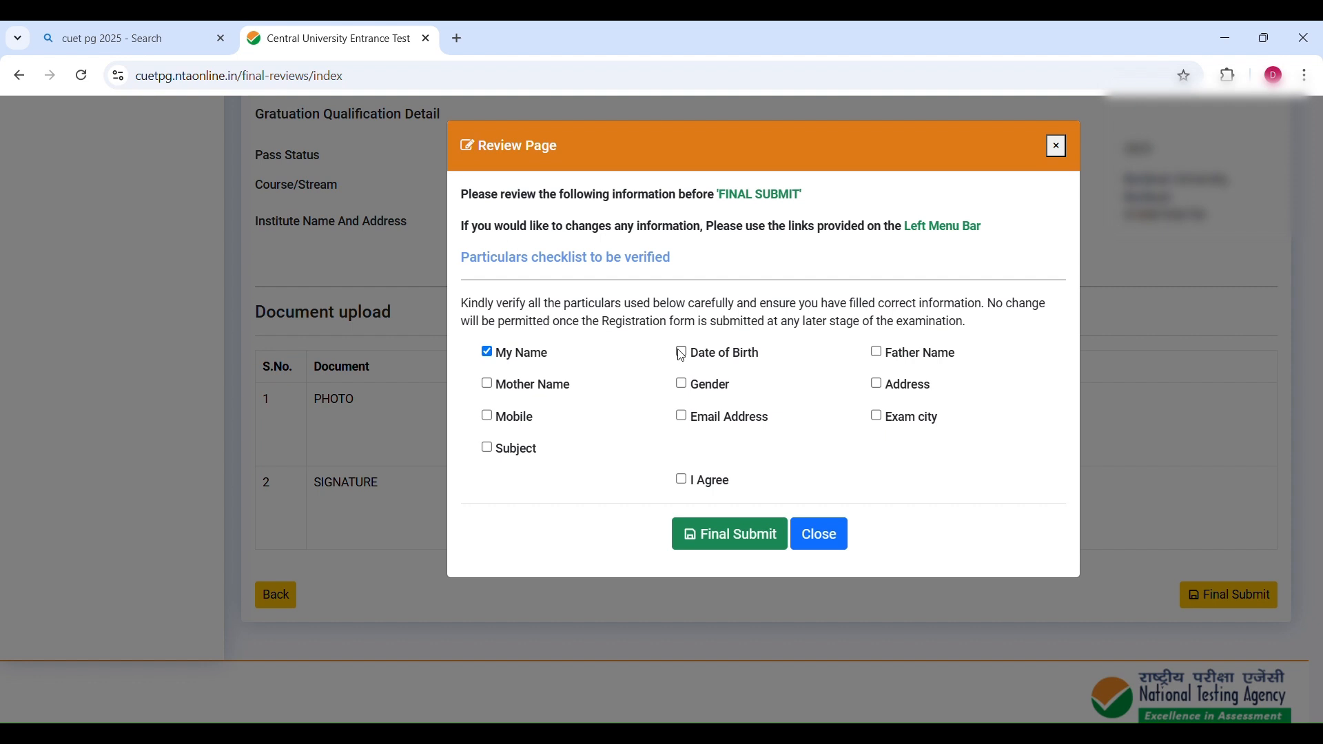
left_click(877, 352)
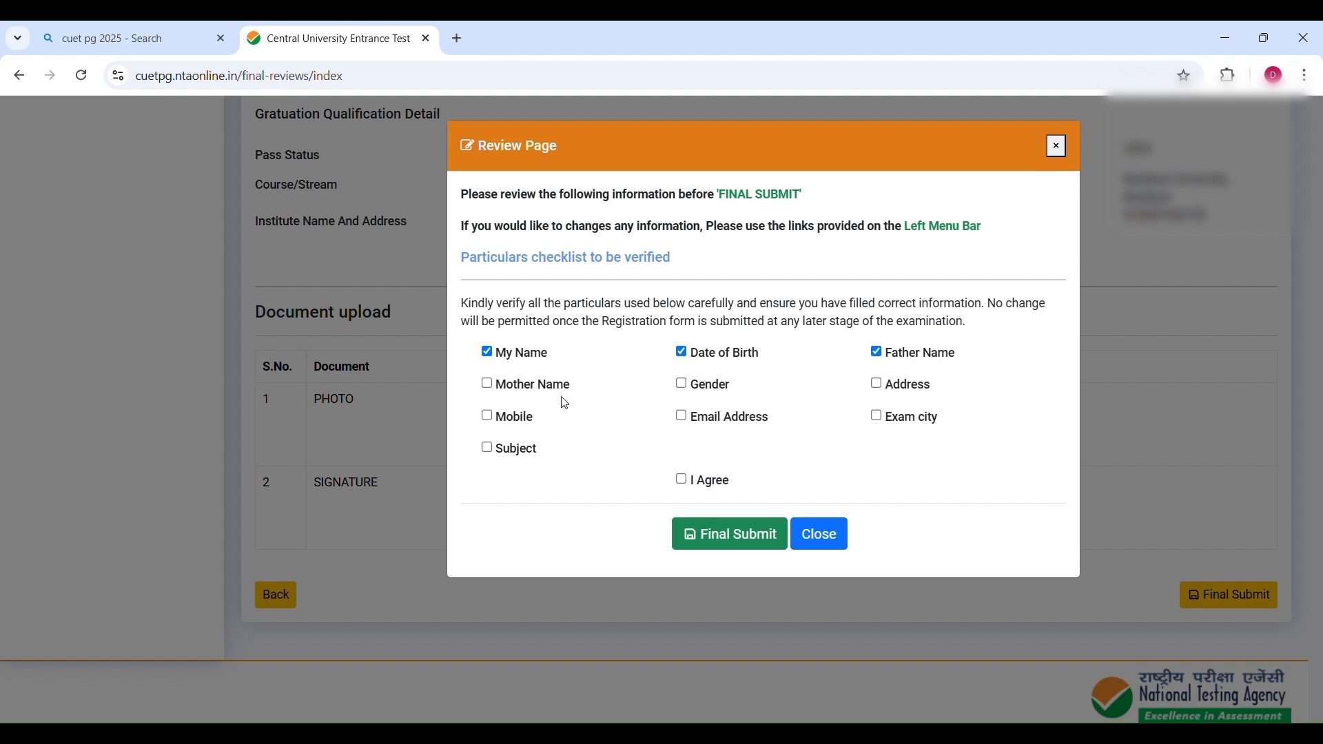
left_click(487, 383)
left_click(682, 384)
left_click(876, 384)
left_click(488, 415)
left_click(680, 416)
left_click(876, 416)
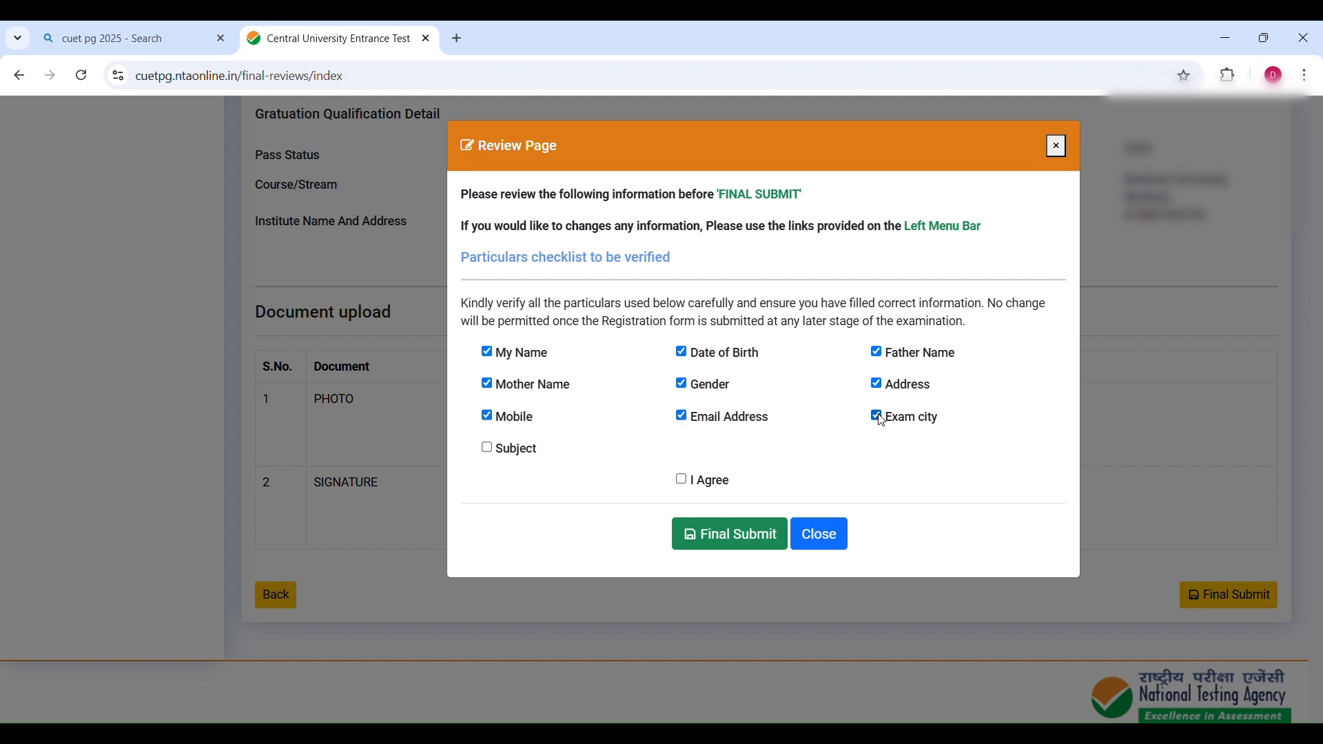
left_click(487, 448)
left_click(682, 481)
left_click(730, 535)
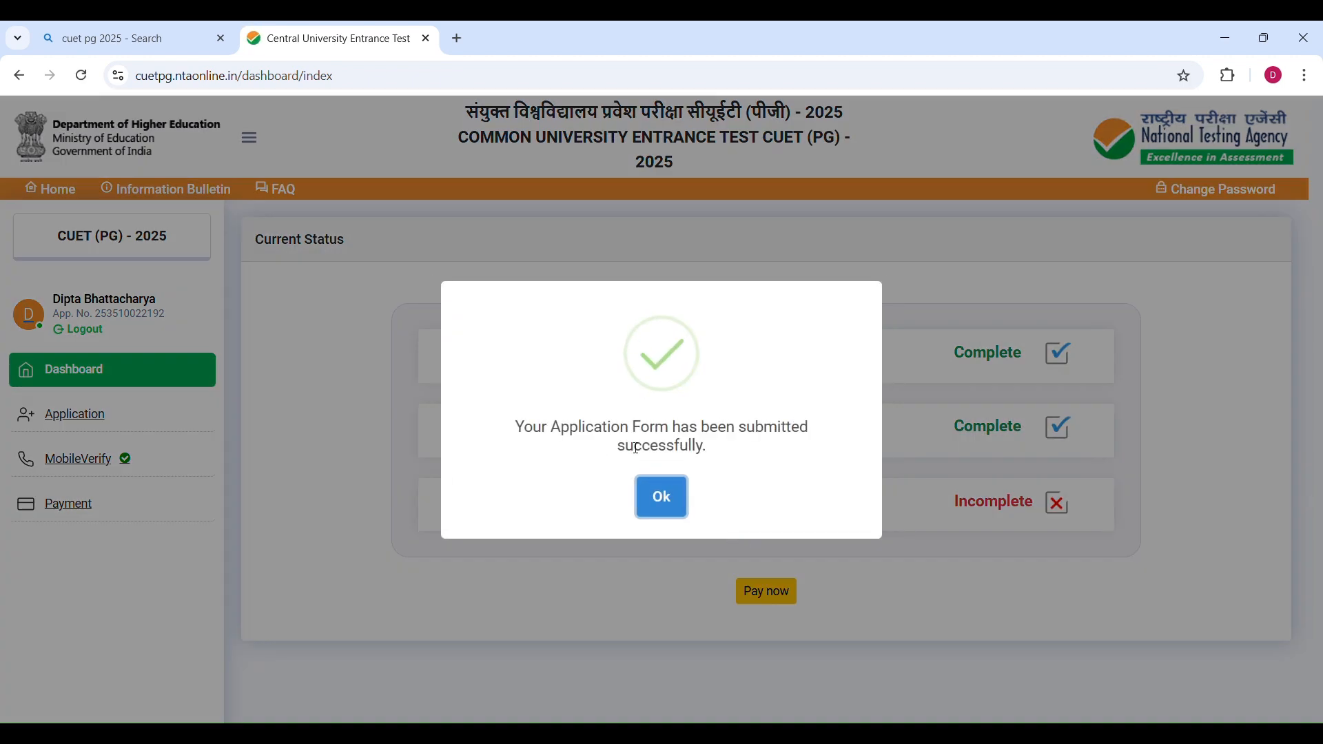
left_click_drag(514, 428, 725, 459)
left_click(731, 472)
left_click(662, 500)
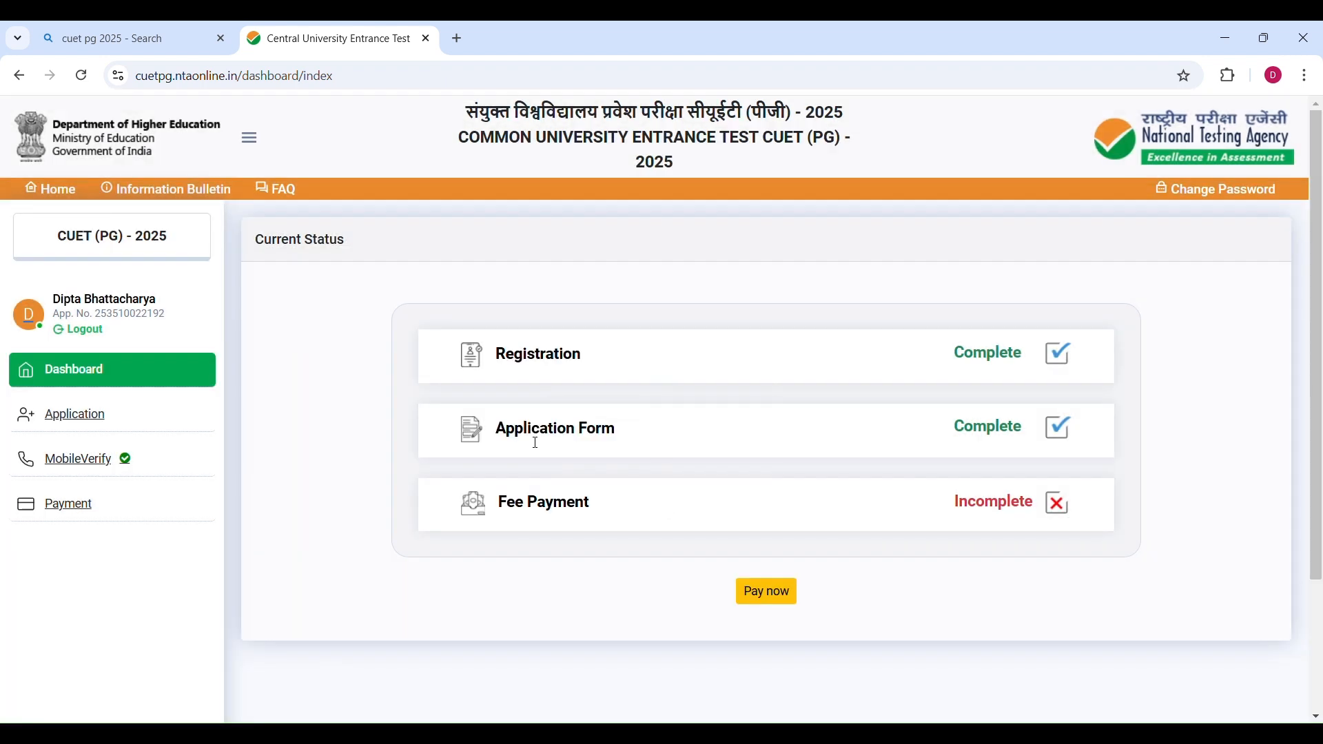
Open the Payment section, start paying the ₹ 1400 exam fee and choose the HDFC gateway.
scroll(536, 443, "down", 3)
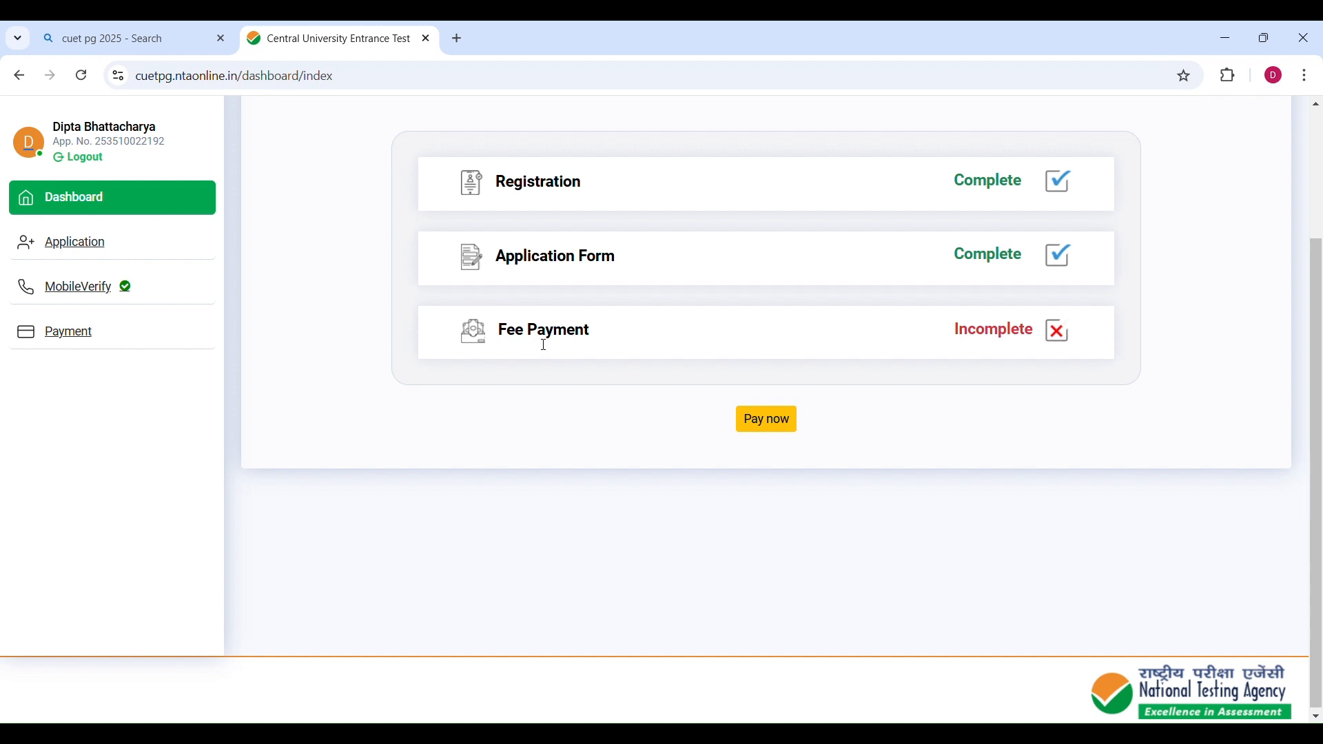
left_click(82, 332)
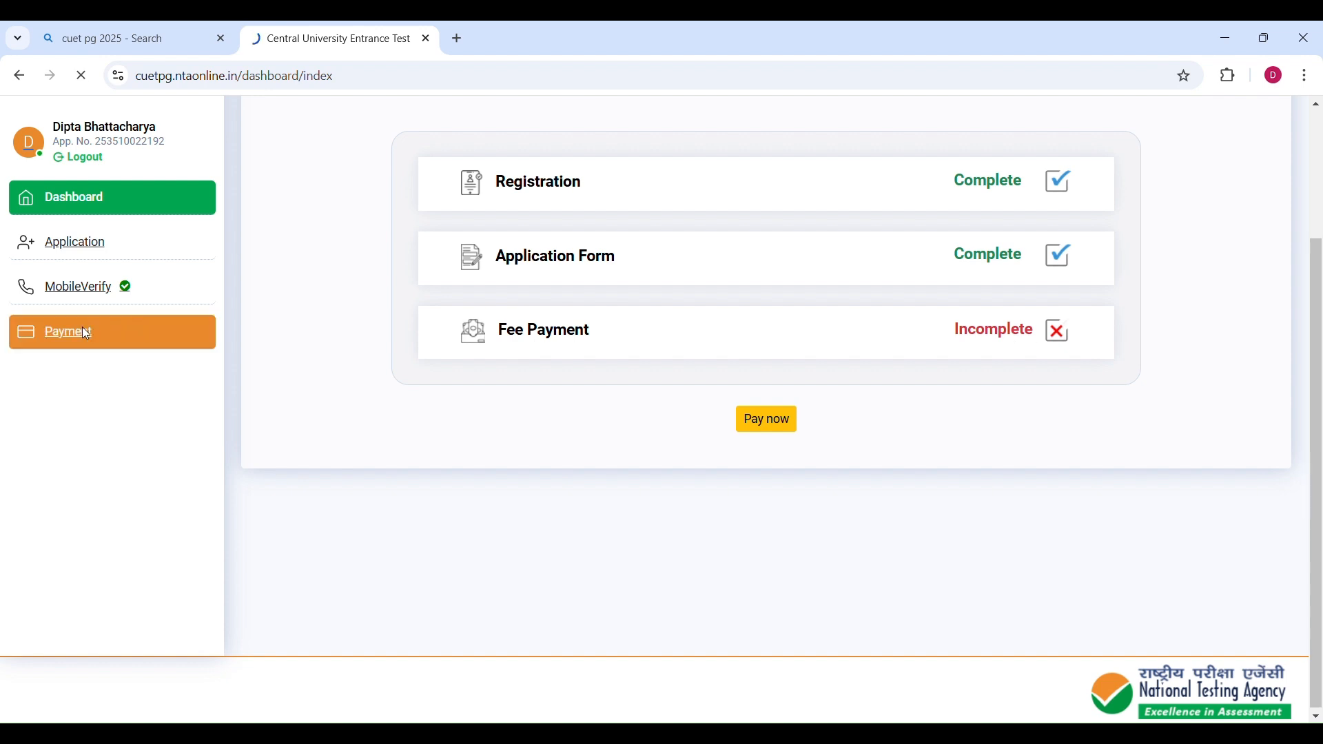
scroll(723, 395, "down", 1)
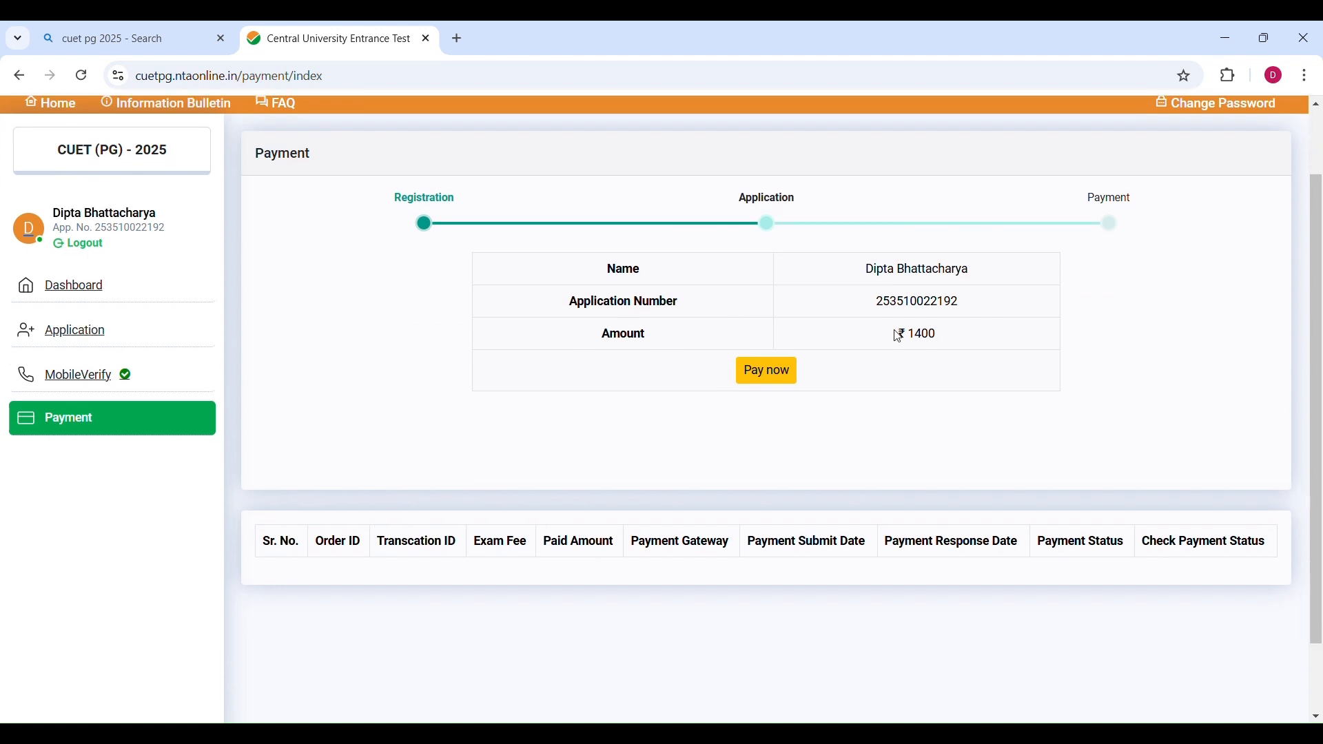
left_click_drag(896, 334, 965, 337)
left_click(926, 407)
left_click(768, 372)
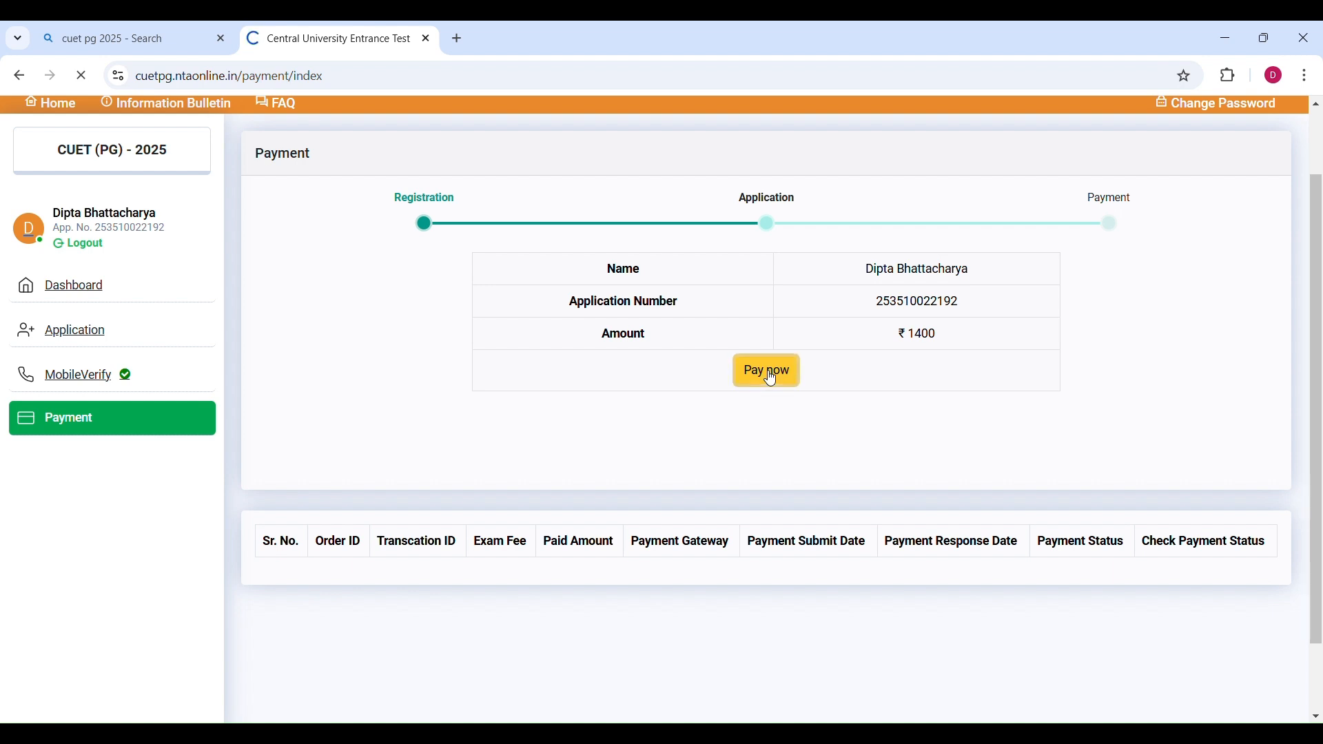
scroll(656, 379, "down", 2)
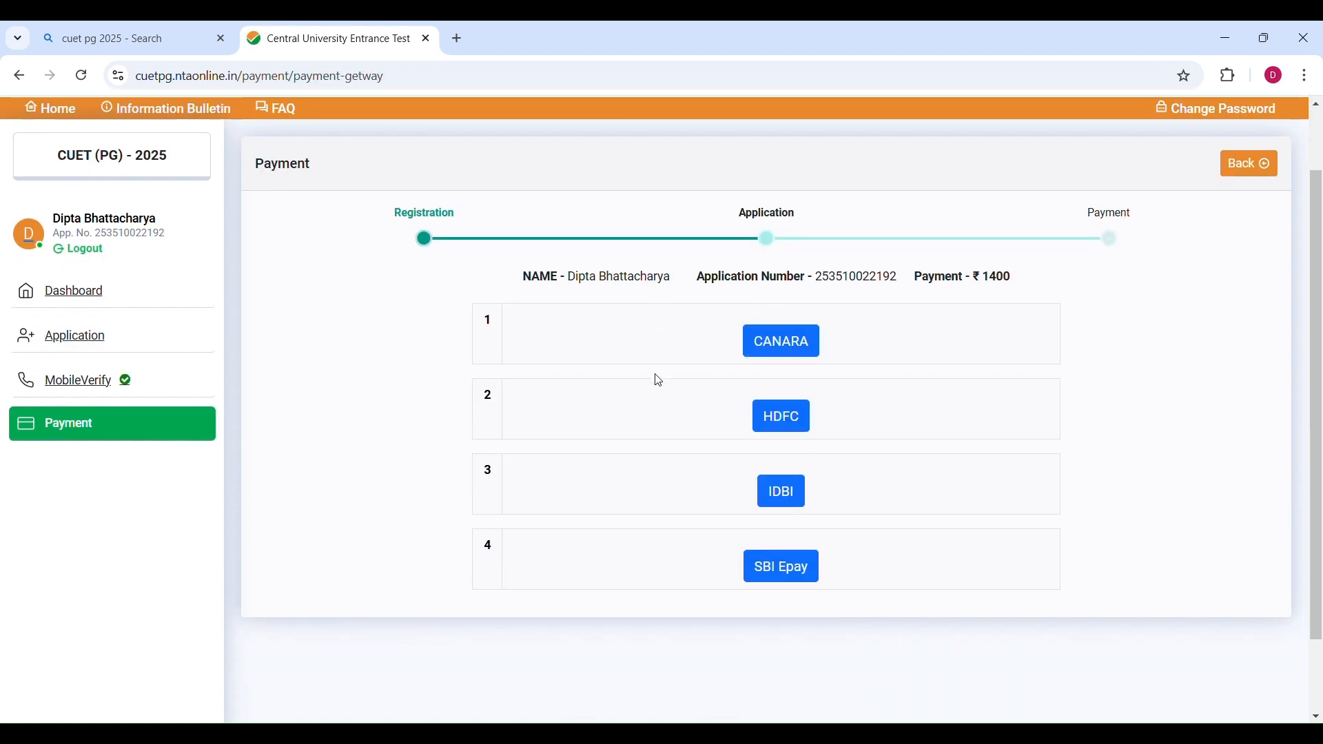
scroll(656, 378, "up", 2)
scroll(665, 383, "down", 1)
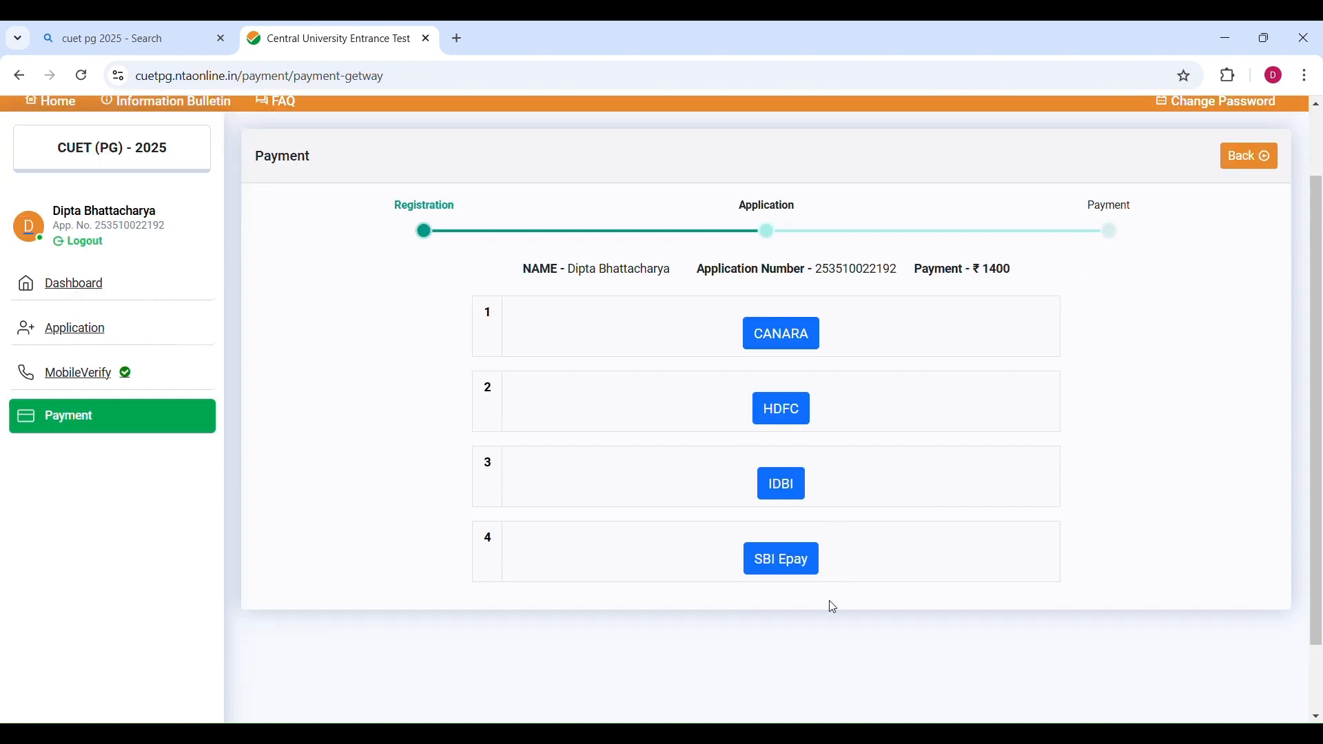
left_click(784, 412)
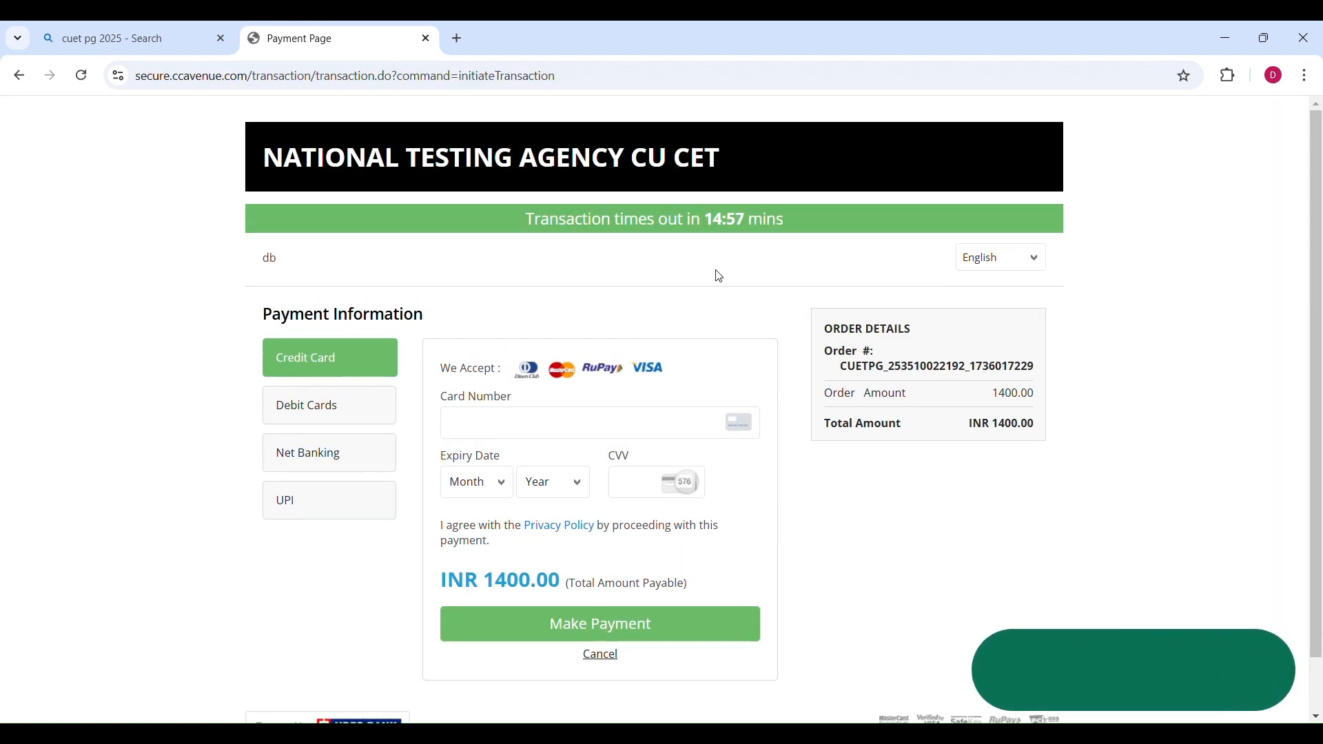
Browse the Debit Cards, Net Banking and UPI payment options on the gateway page.
scroll(690, 331, "down", 1)
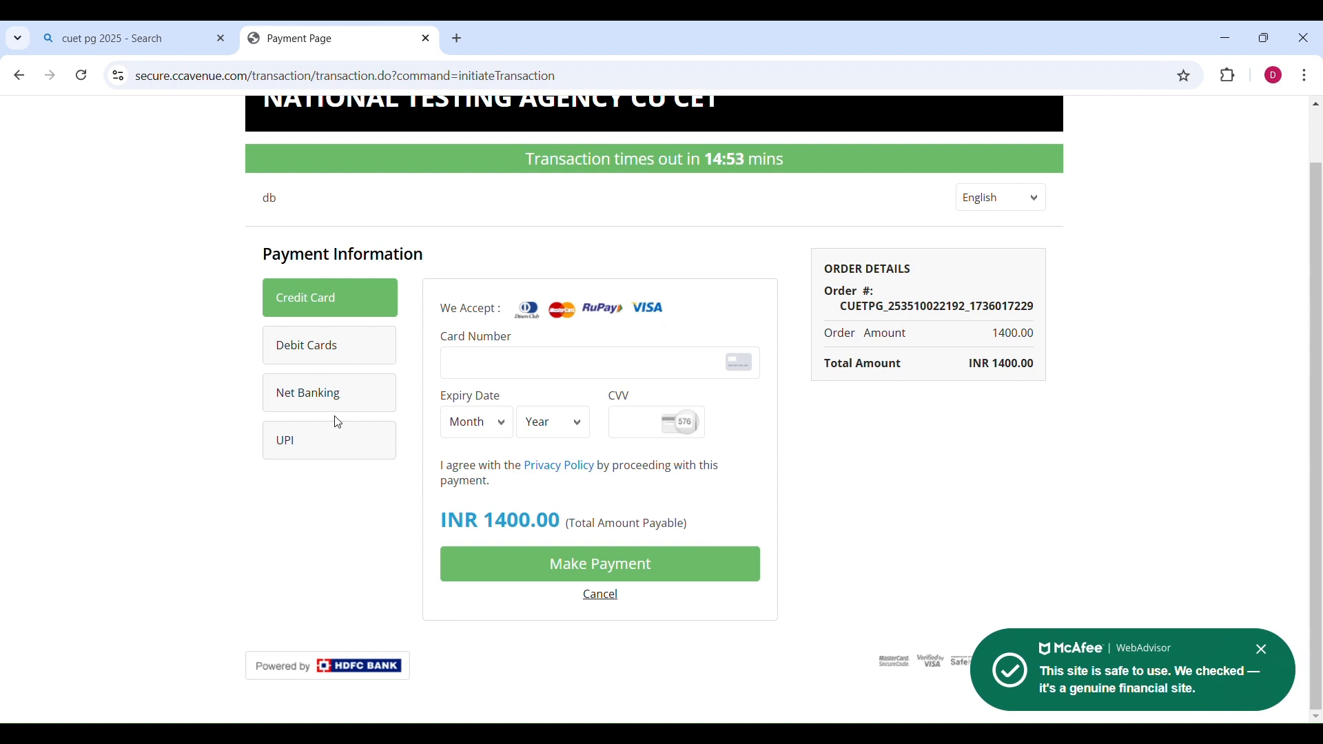
left_click(319, 355)
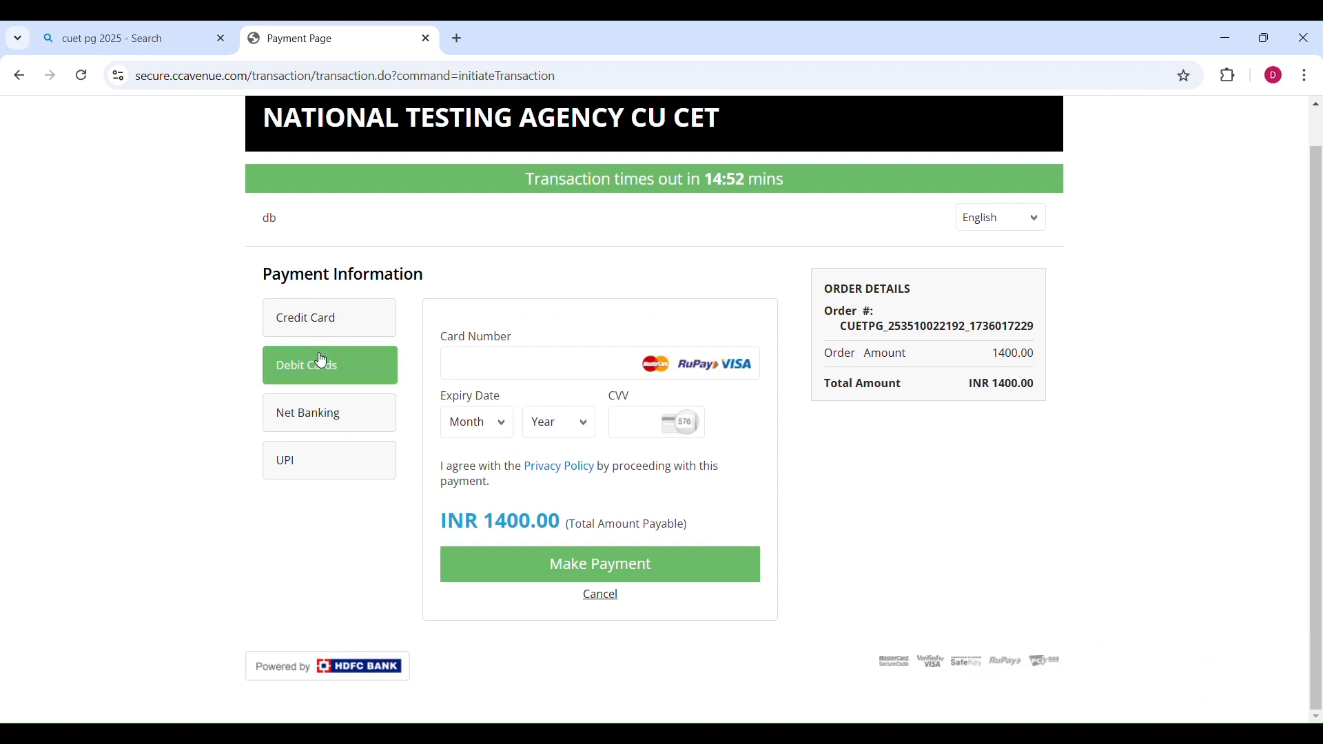
left_click(335, 421)
left_click(329, 451)
scroll(511, 453, "down", 1)
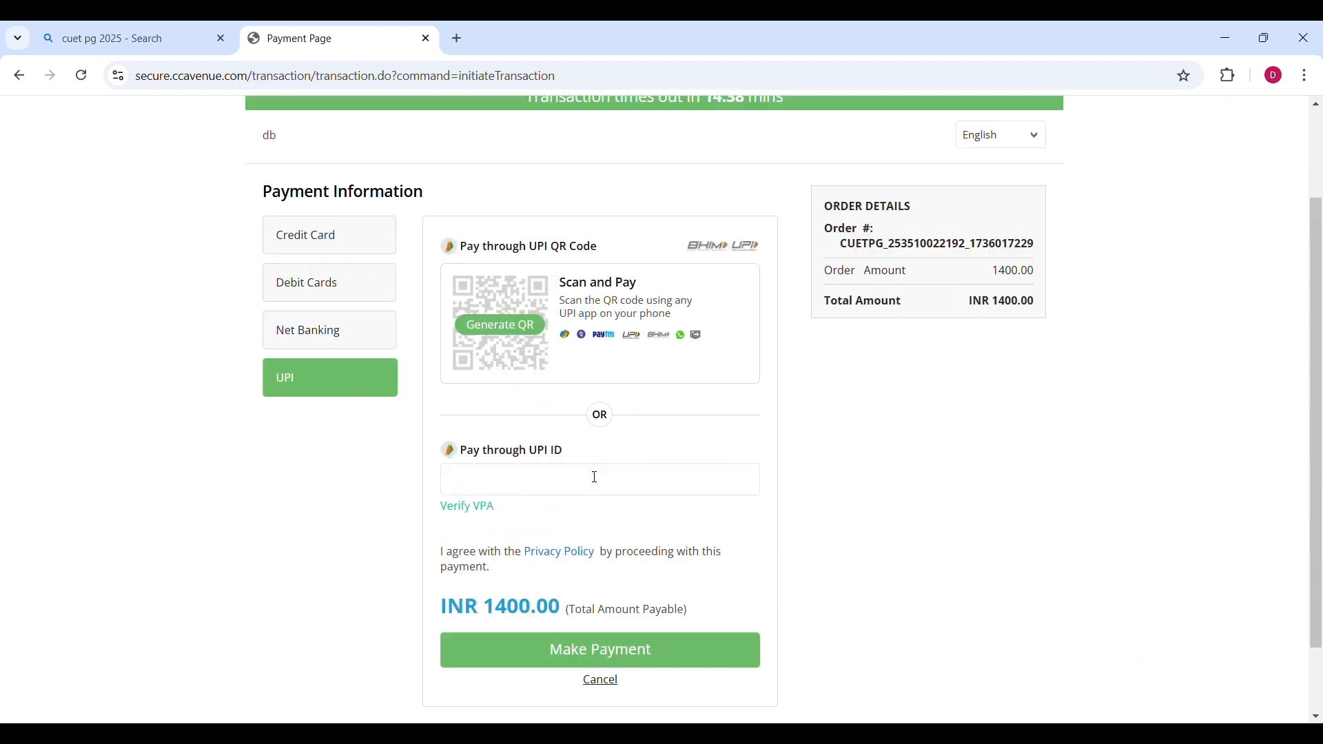
scroll(635, 457, "up", 1)
scroll(638, 459, "down", 2)
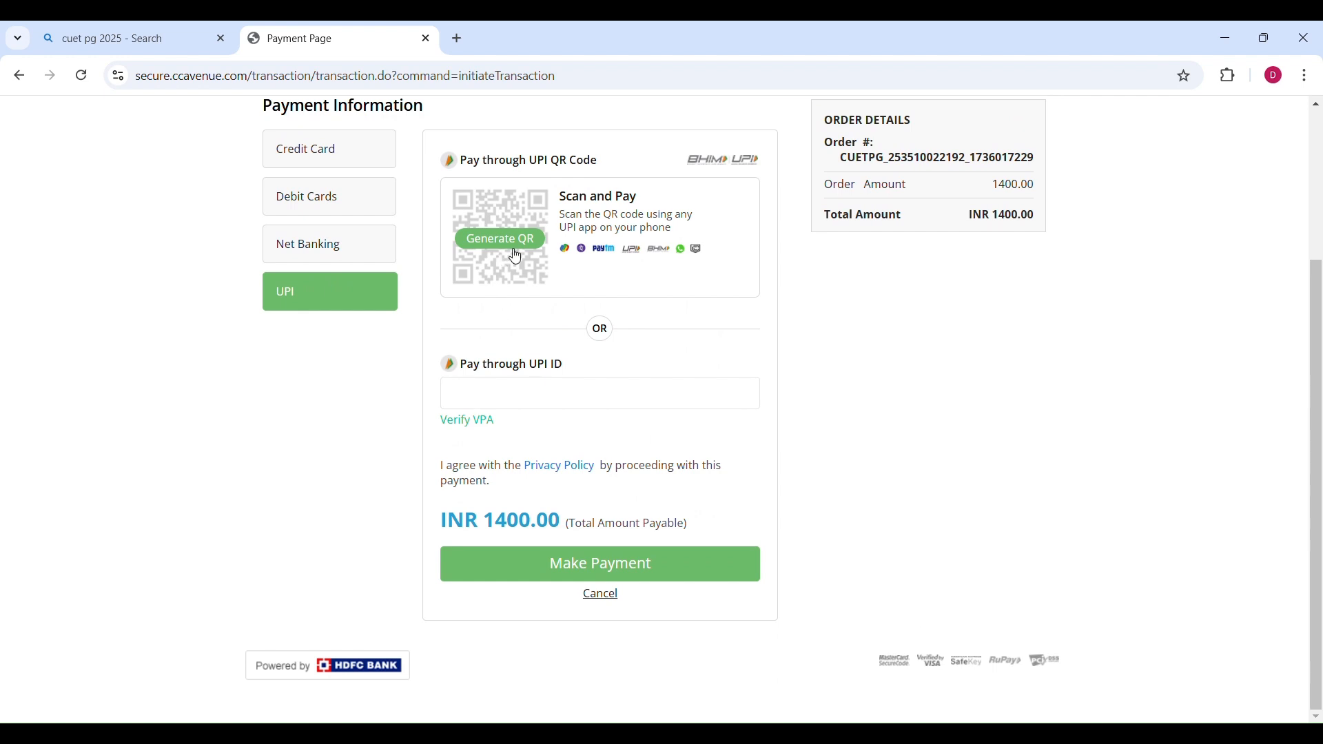
scroll(606, 579, "up", 3)
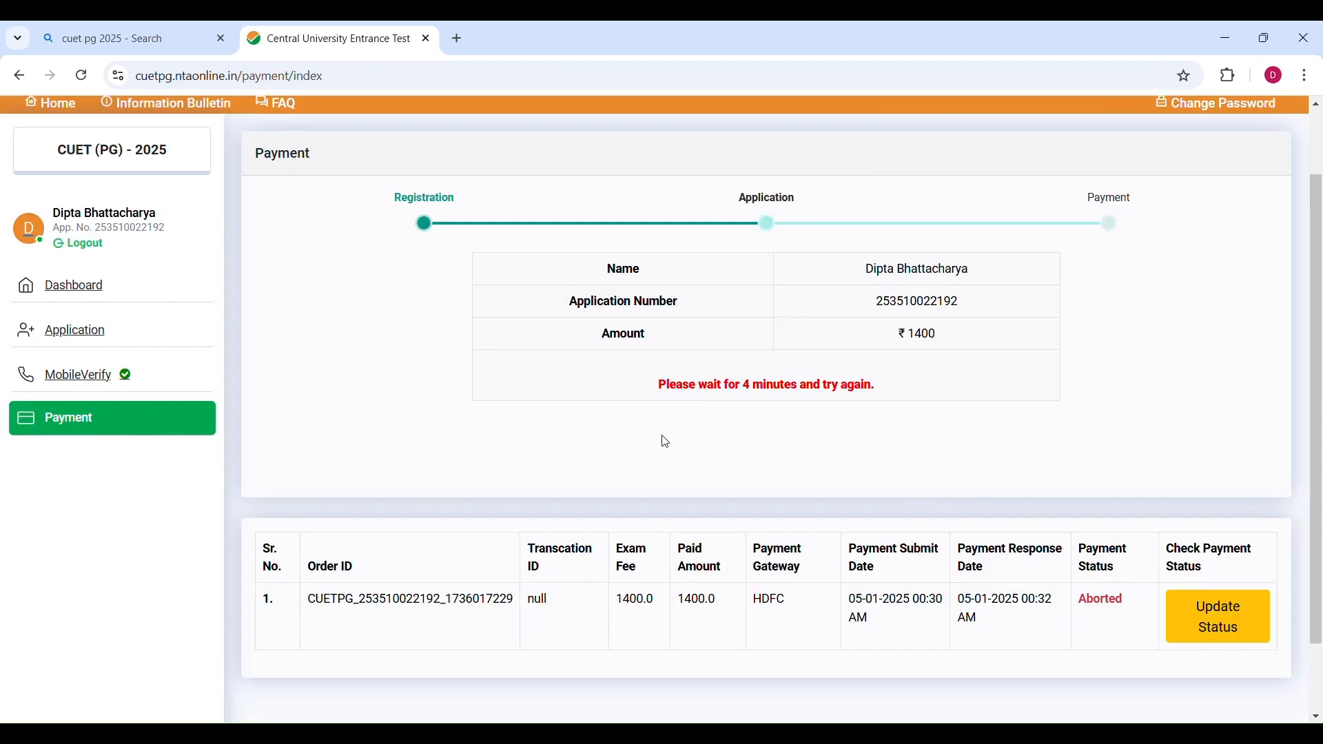
Examine the payment history table's Payment Status and Check Payment Status columns.
scroll(607, 448, "down", 2)
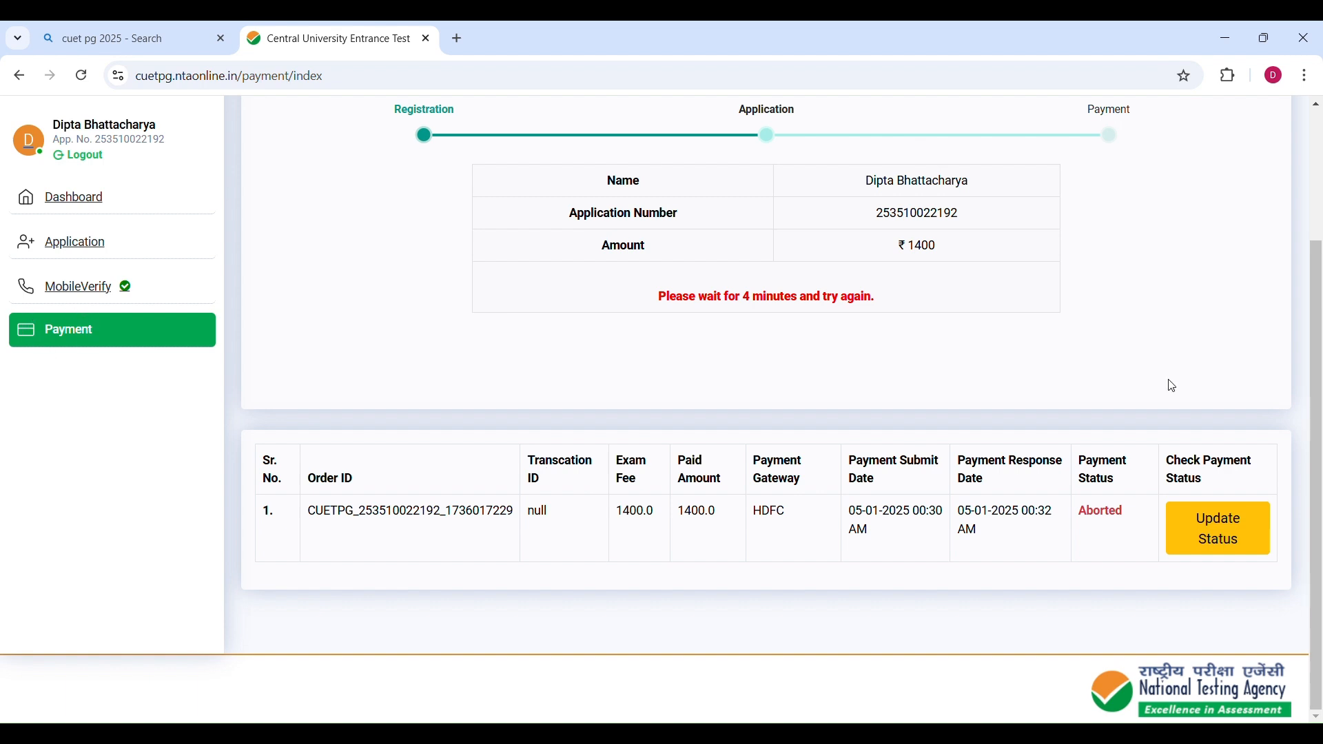
triple_click(1087, 468)
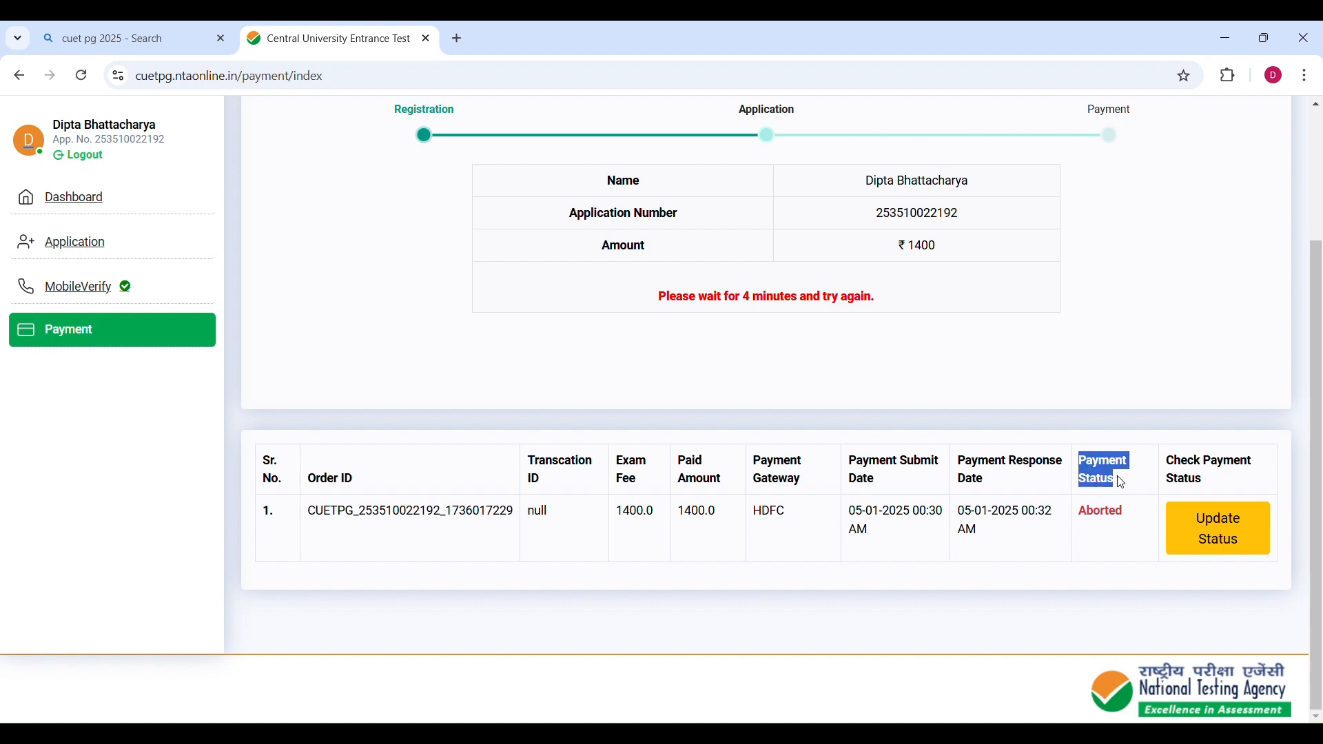
left_click(1114, 523)
triple_click(1207, 476)
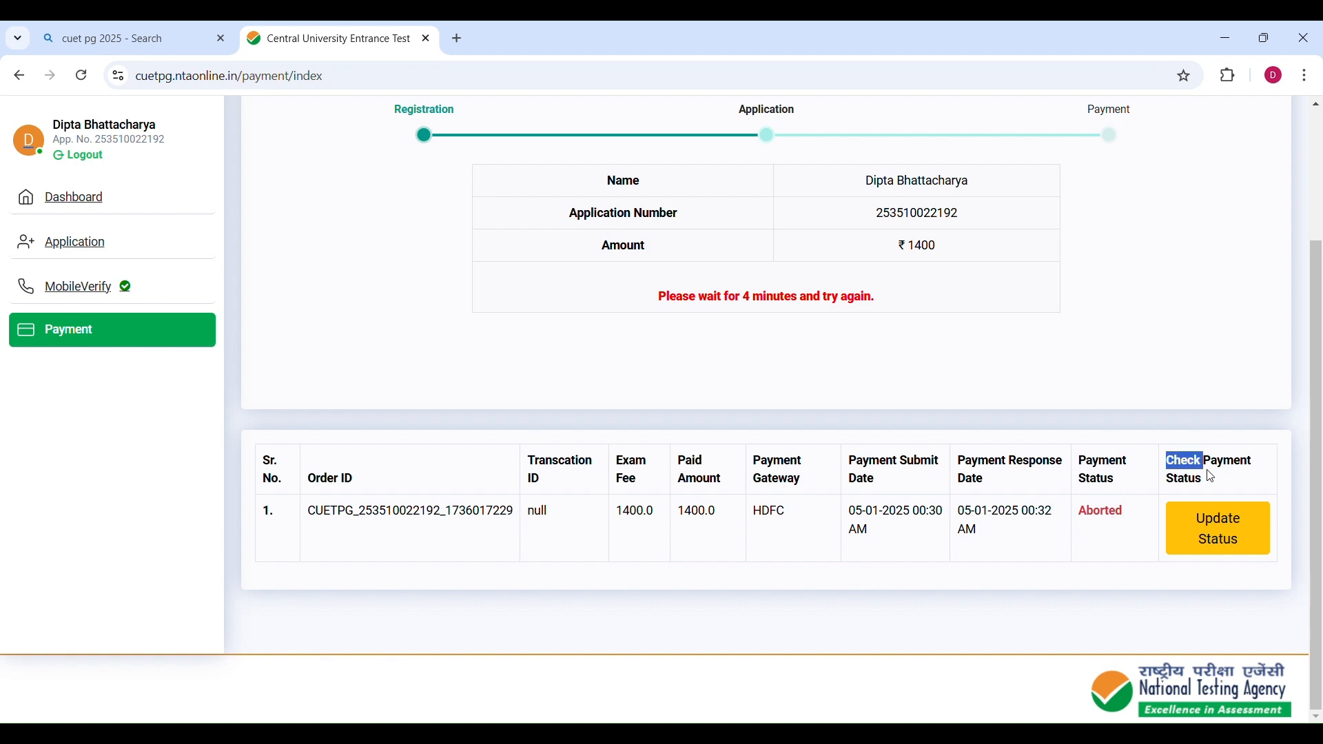
left_click(1111, 481)
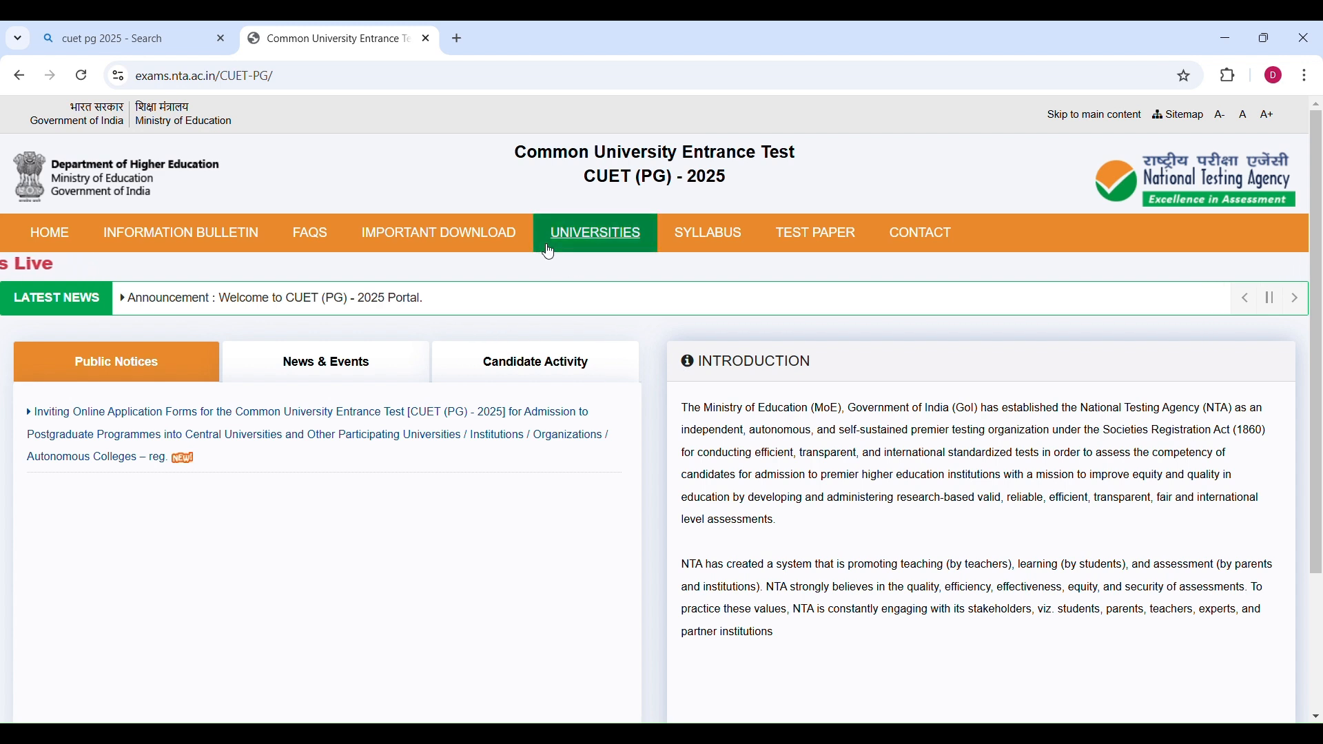
Open the Universities page of the CUET (PG) site and browse the participating universities.
left_click(594, 238)
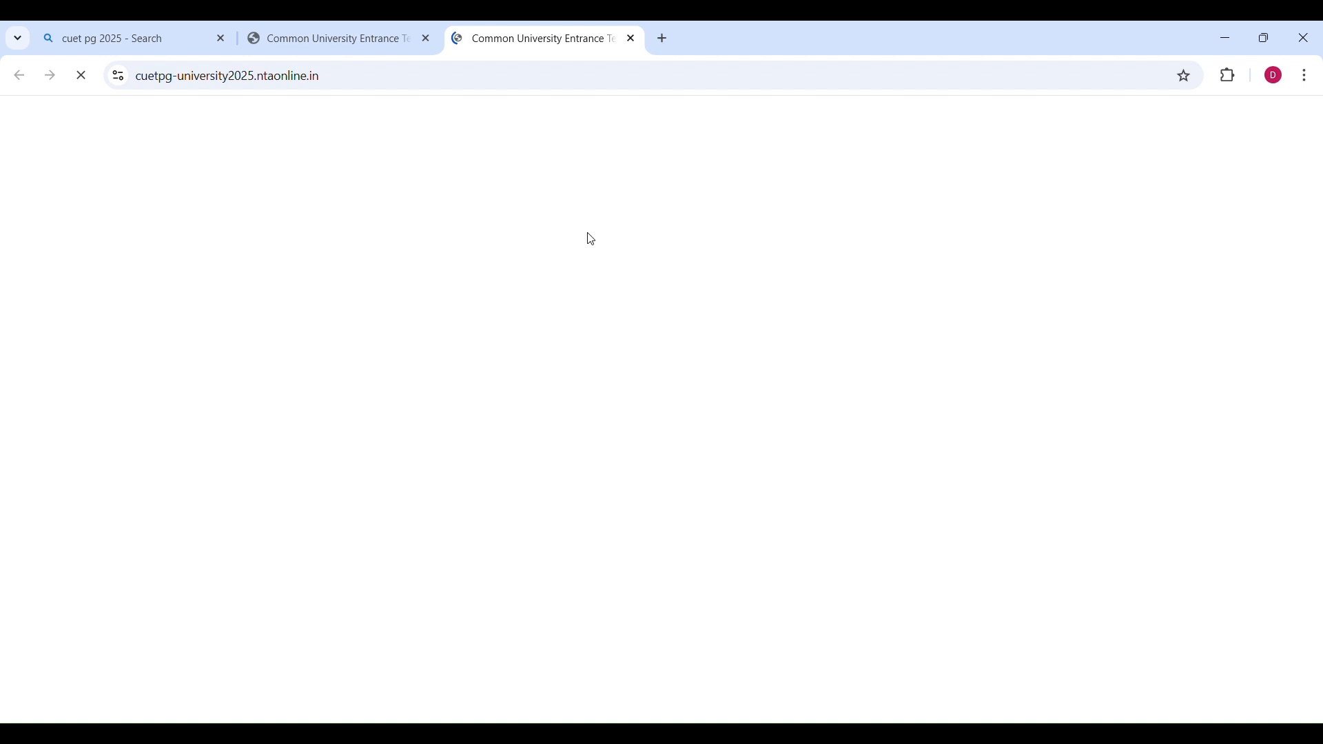
scroll(597, 515, "down", 7)
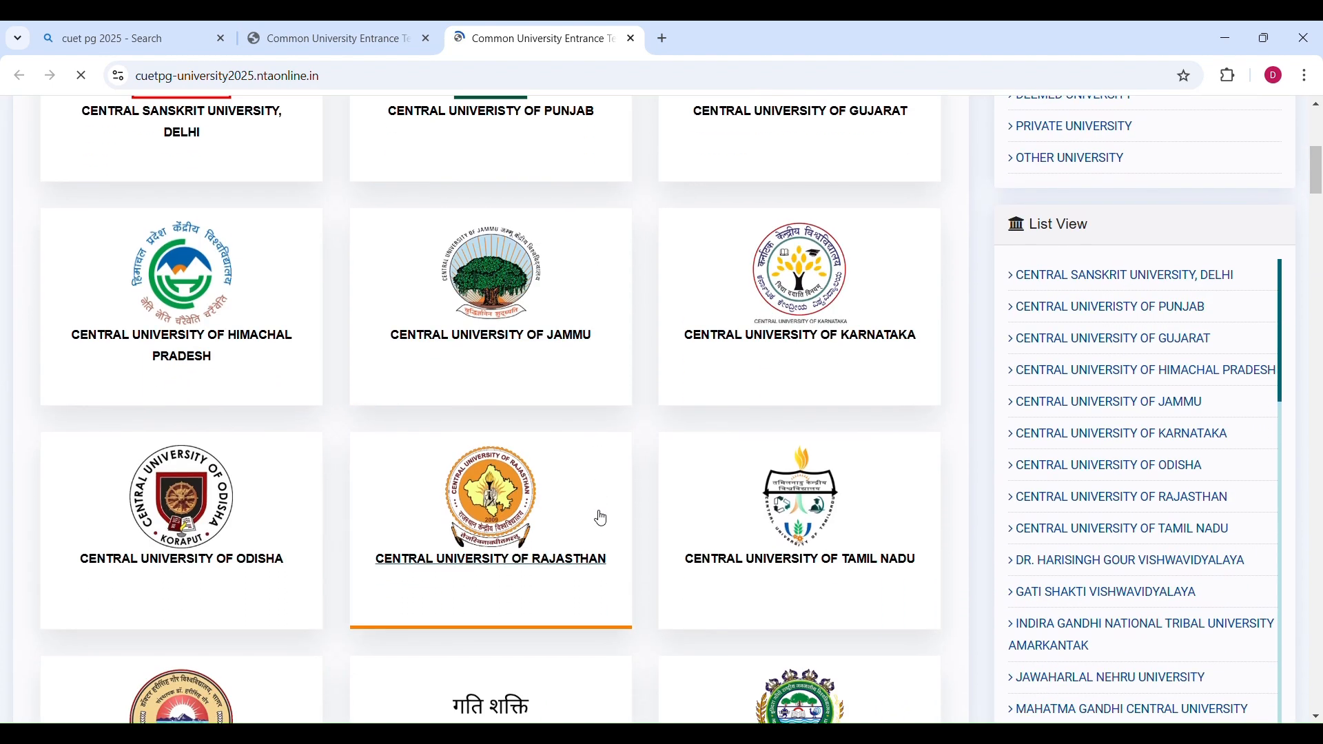
scroll(601, 518, "down", 4)
scroll(601, 518, "up", 7)
left_click(600, 518)
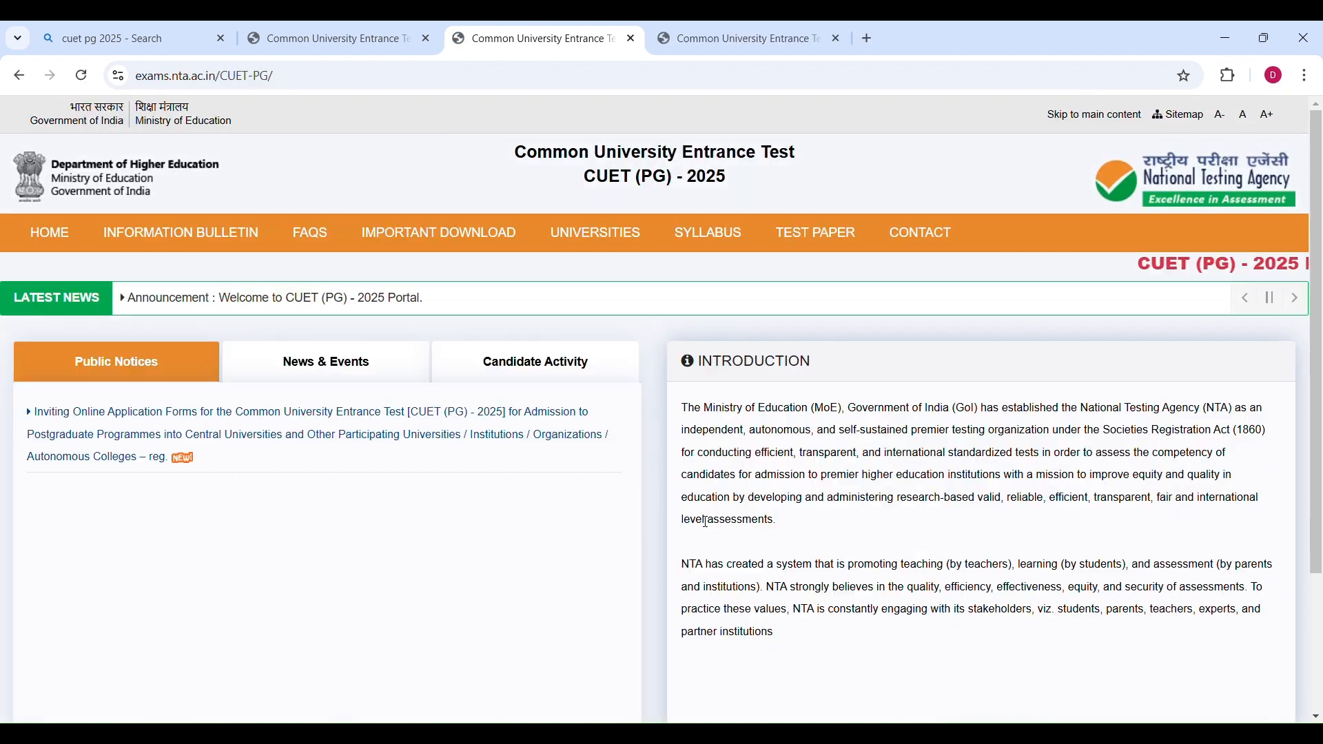